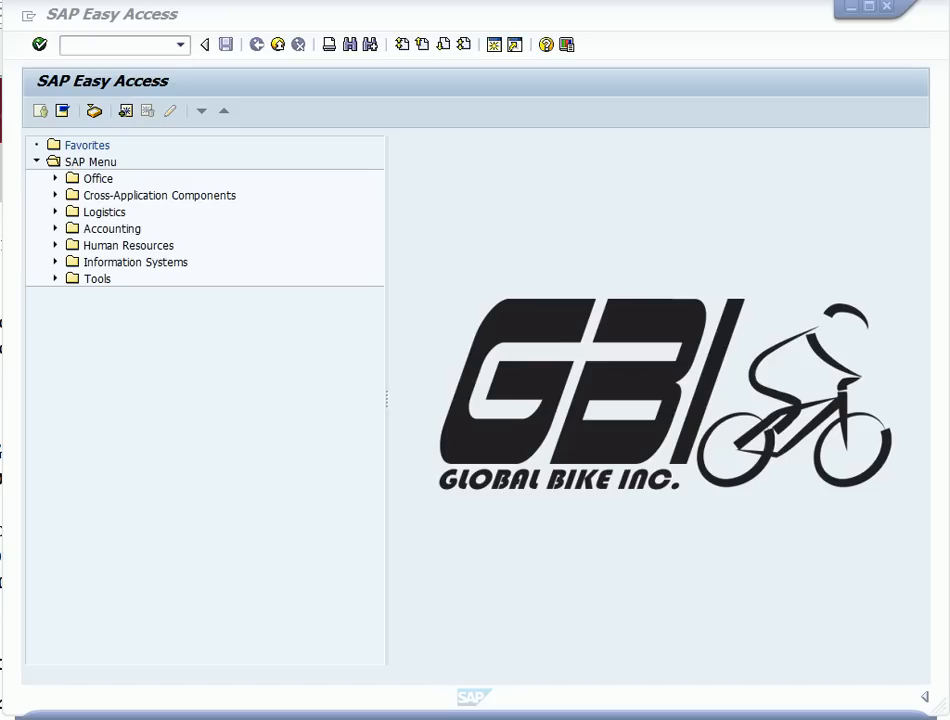
Open central individual processing of G/L accounts from the General Ledger master records in Financial Accounting
{"action": "left_click", "coordinate": [56, 229]}
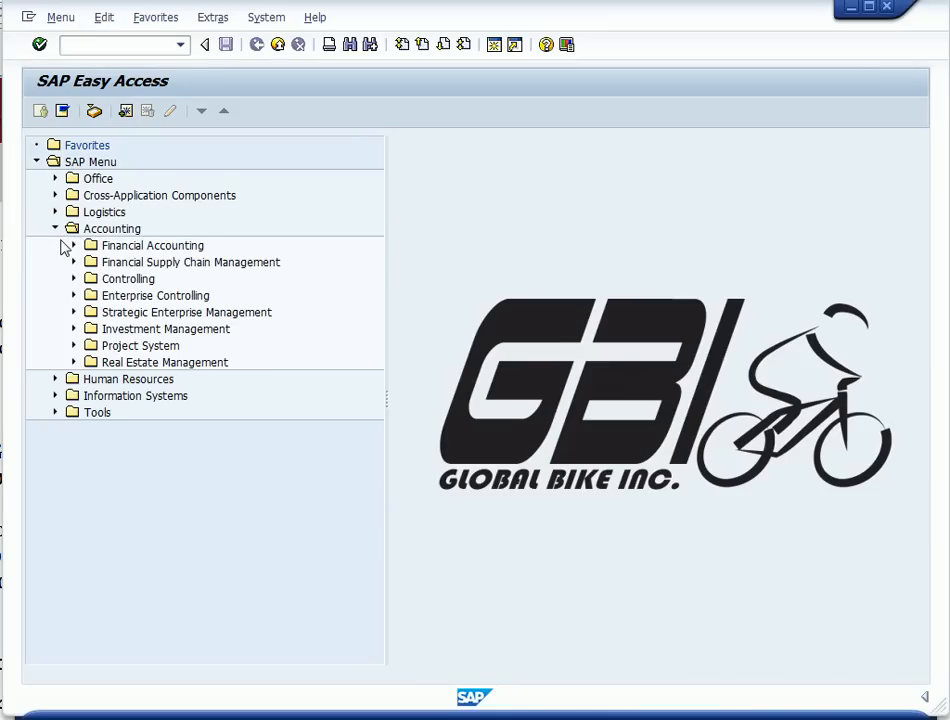
{"action": "left_click", "coordinate": [73, 246]}
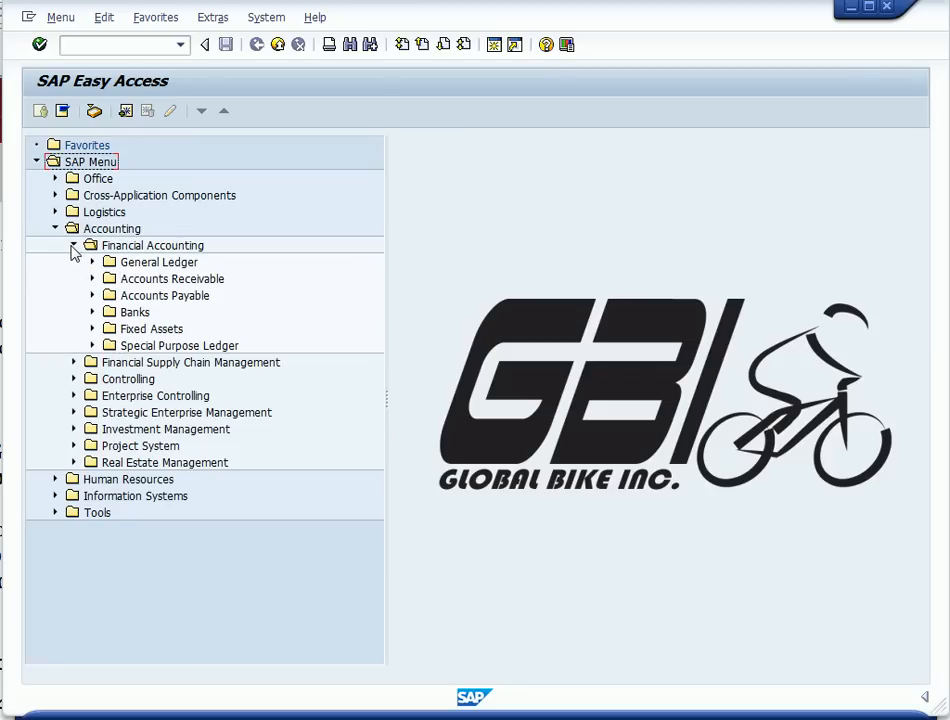
{"action": "left_click", "coordinate": [92, 262]}
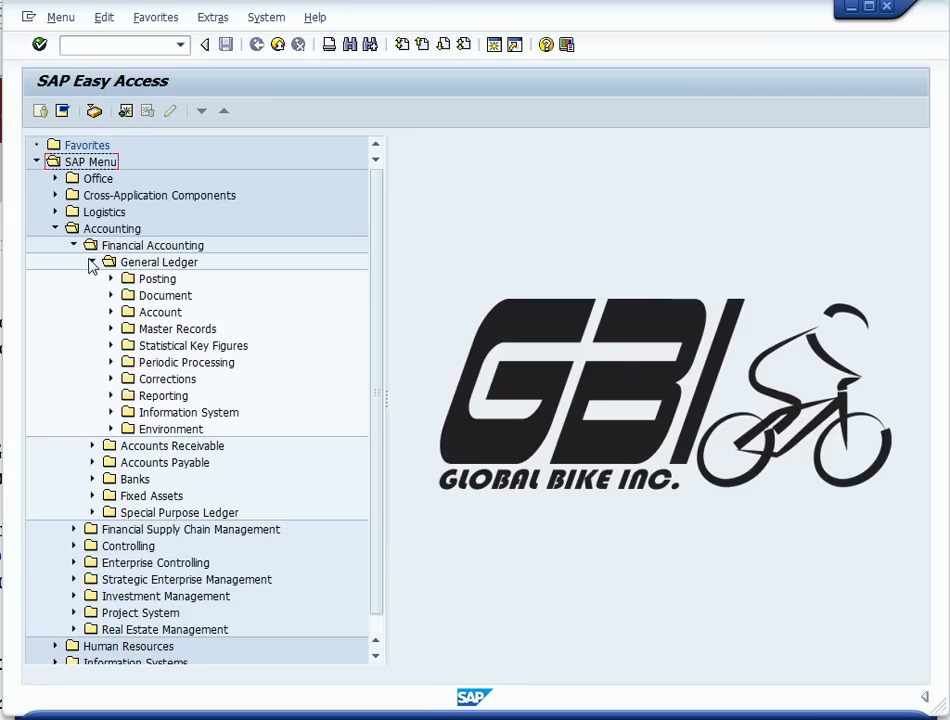
{"action": "left_click", "coordinate": [111, 330]}
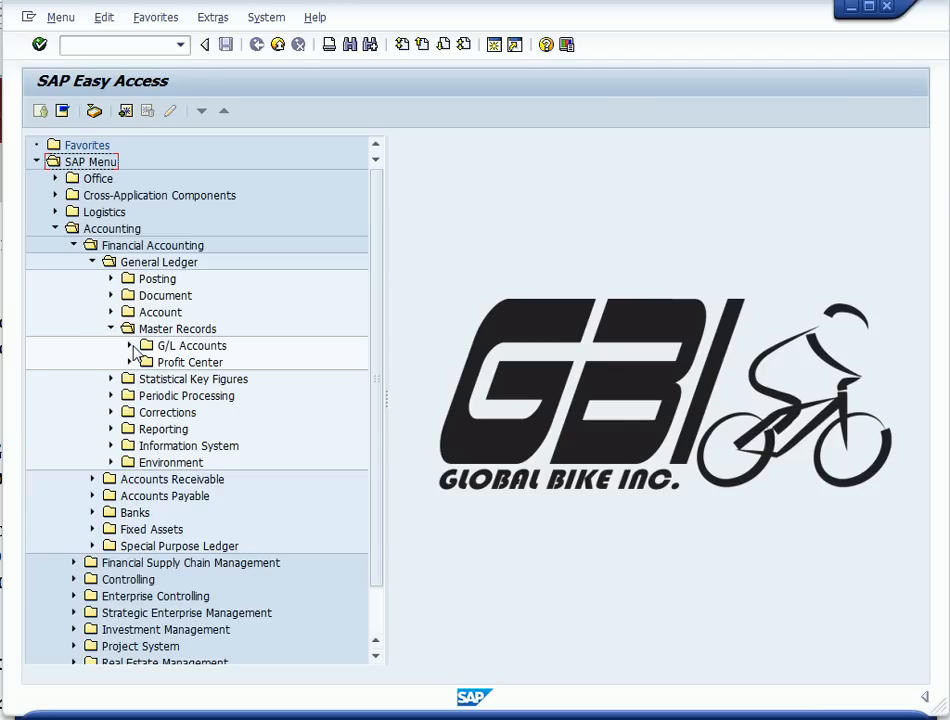
{"action": "left_click", "coordinate": [129, 346]}
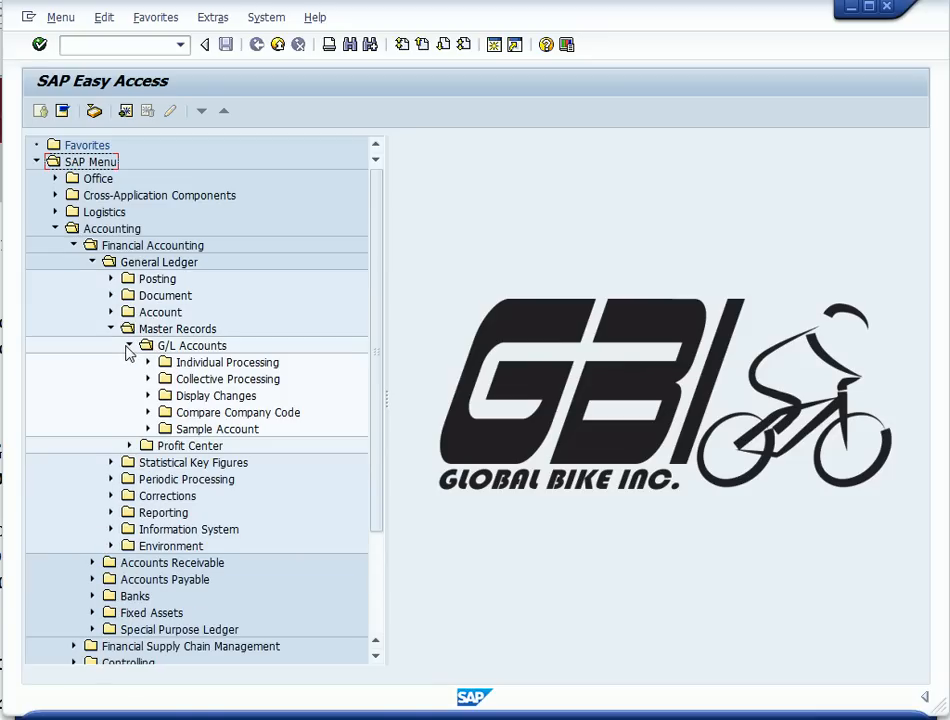
{"action": "left_click", "coordinate": [148, 363]}
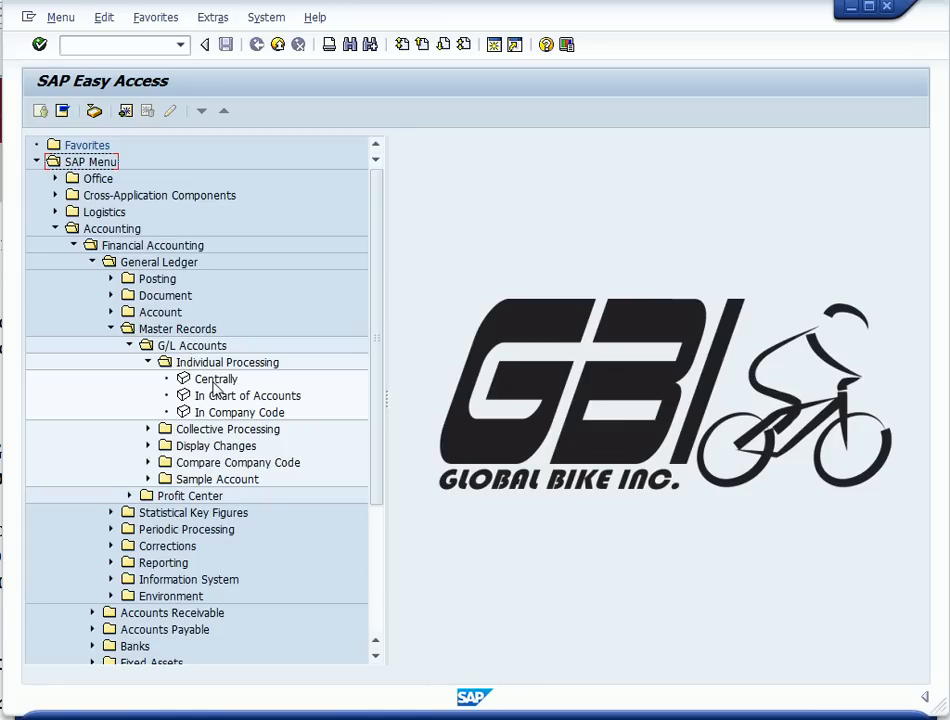
{"action": "double_click", "coordinate": [214, 381]}
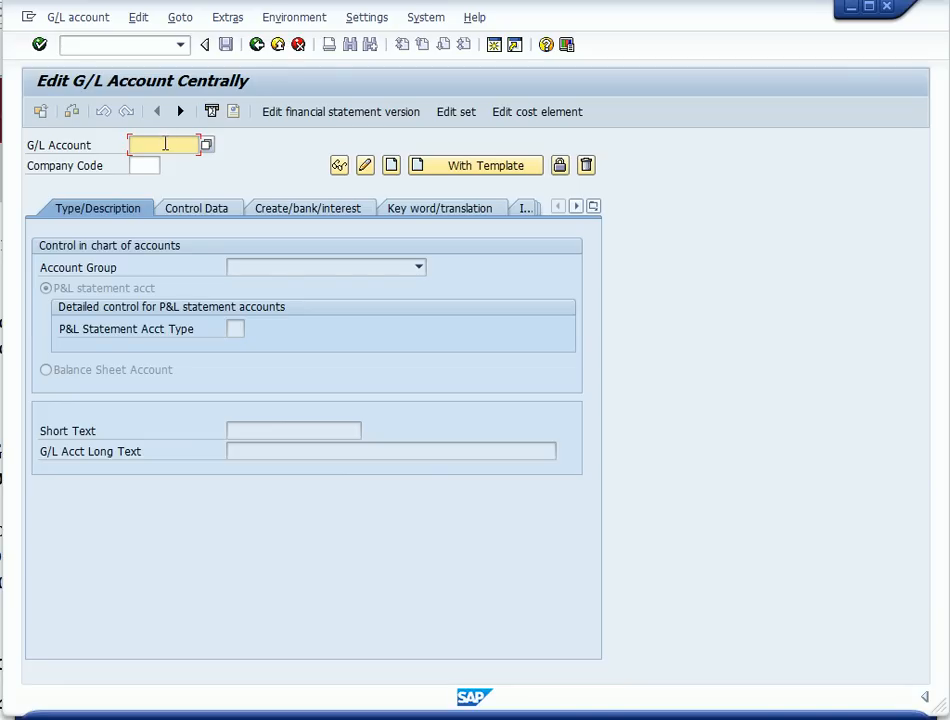
Specify G/L account 100005 in company code US00 for the new account
{"action": "type", "text": "100005"}
{"action": "left_click", "coordinate": [141, 166]}
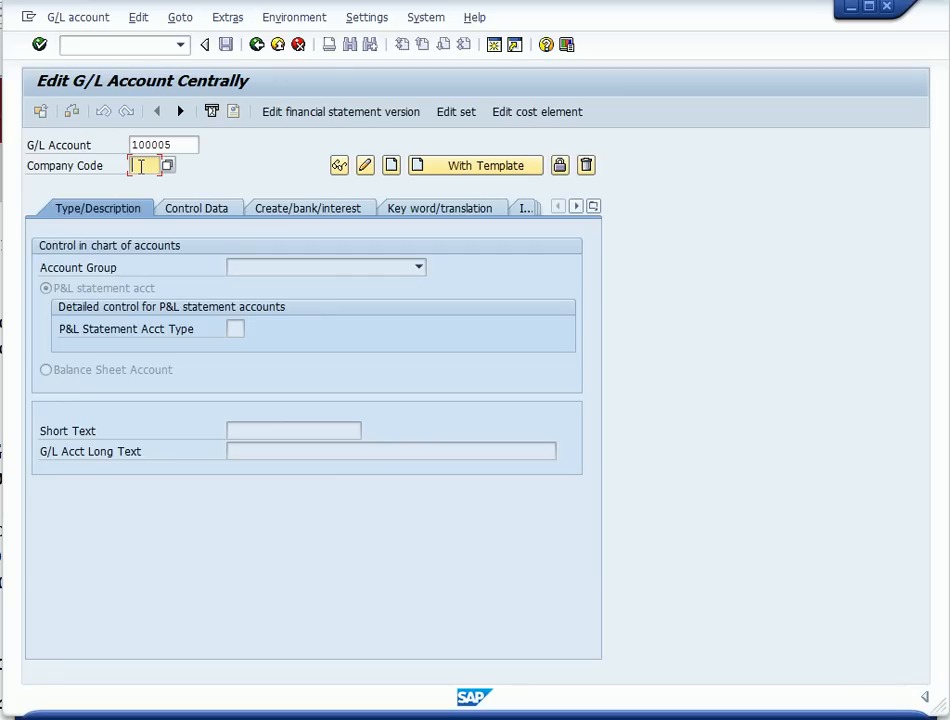
{"action": "type", "text": "US00"}
Create the account with reference to G/L account 100000 in company code US00
{"action": "left_click", "coordinate": [74, 20]}
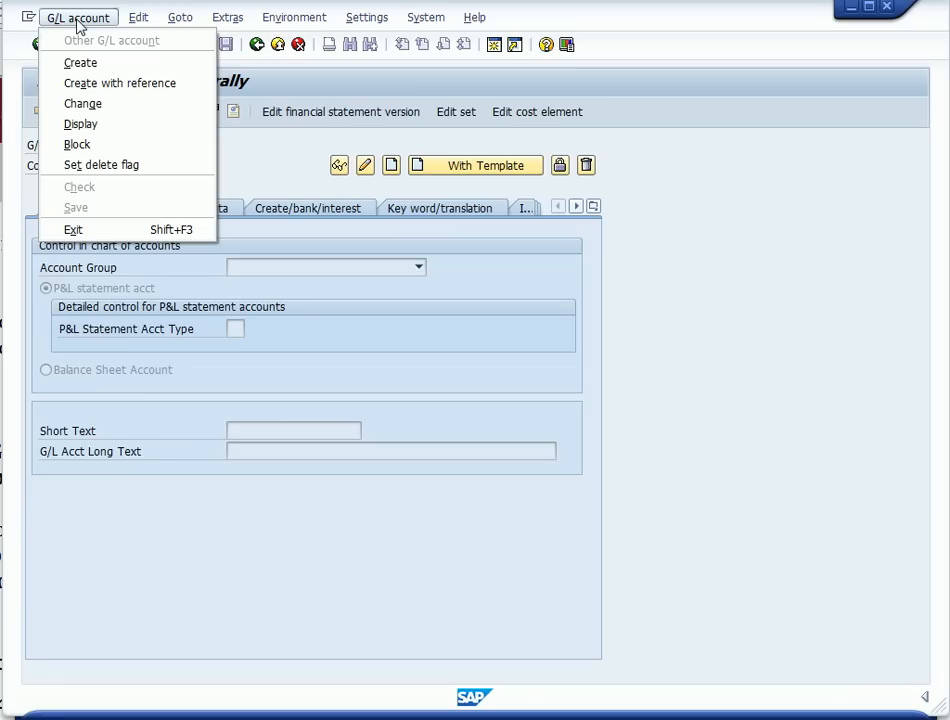
{"action": "left_click", "coordinate": [105, 84]}
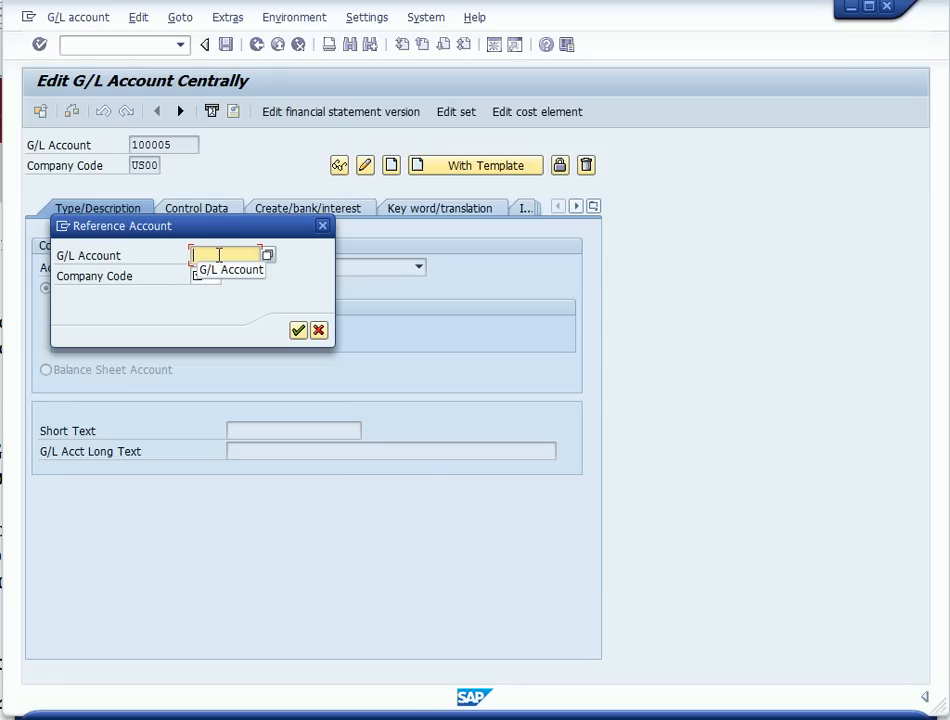
{"action": "type", "text": "1"}
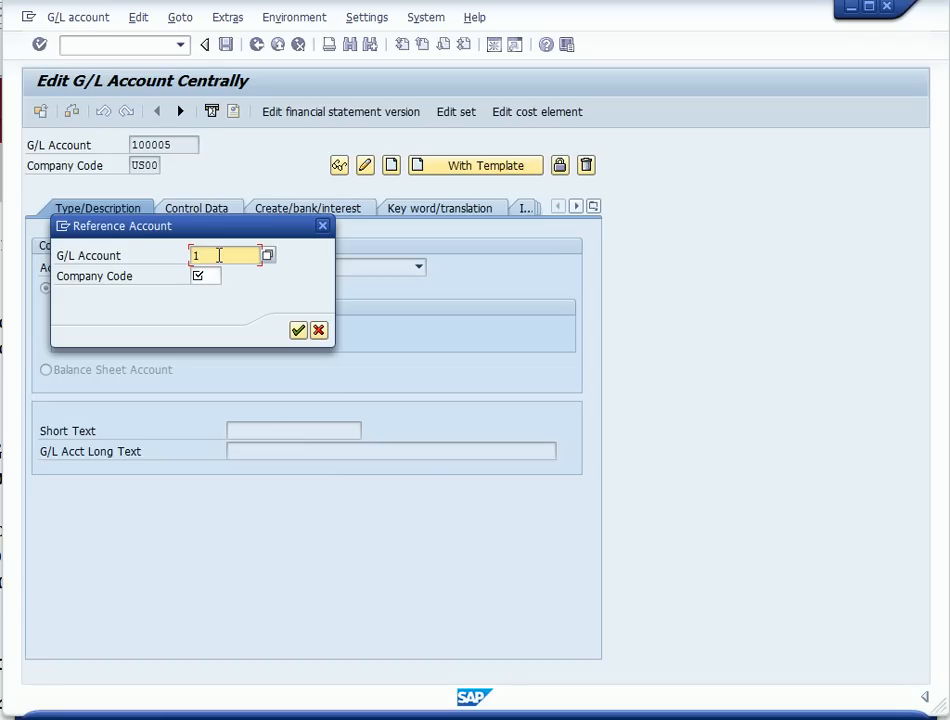
{"action": "type", "text": "00000"}
{"action": "left_click", "coordinate": [204, 276]}
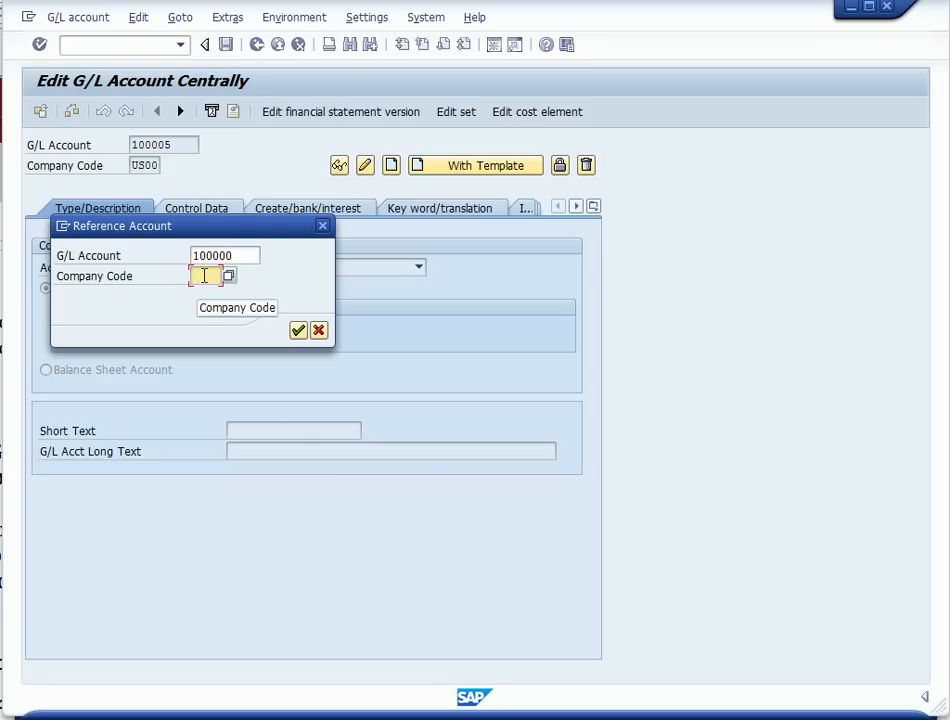
{"action": "type", "text": "US00"}
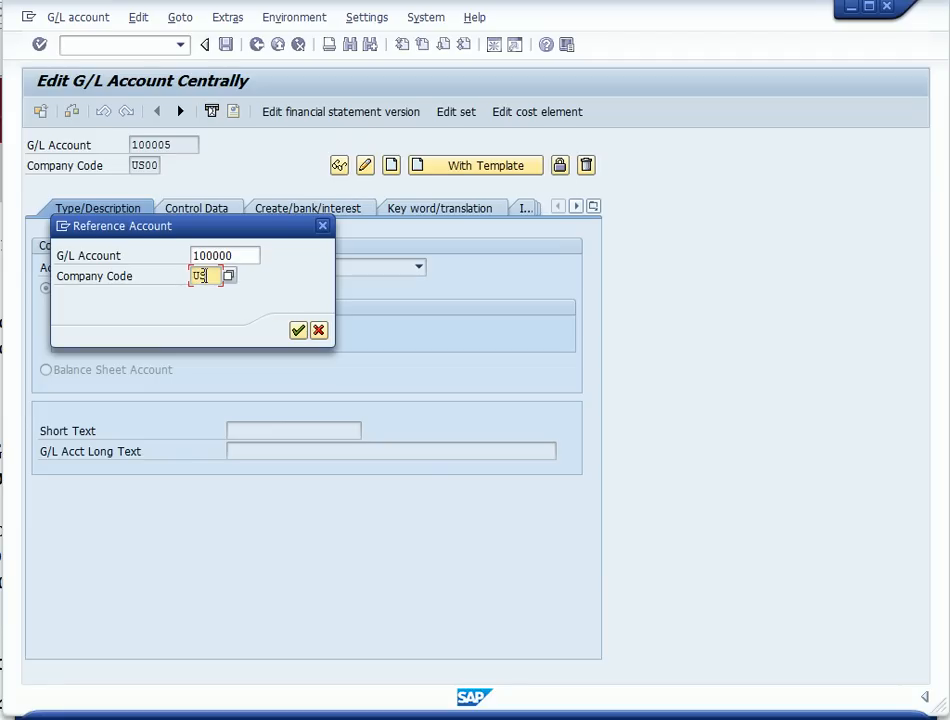
{"action": "left_click", "coordinate": [299, 330]}
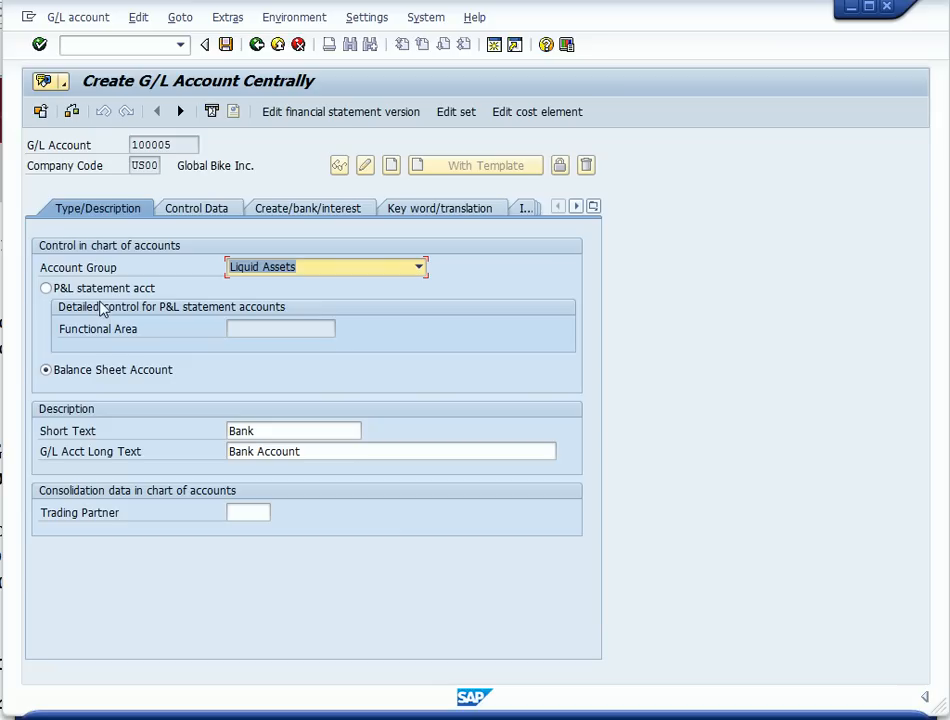
Set the short text to "Bank 000" and the long text to "Bank Account 000", then save the account and exit
{"action": "left_click", "coordinate": [278, 433]}
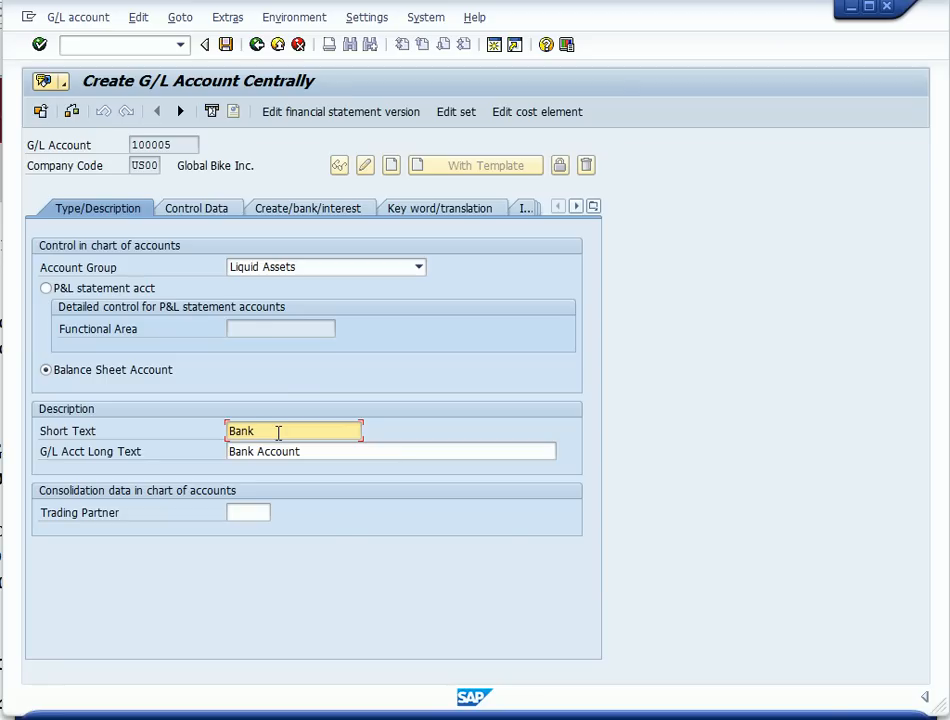
{"action": "type", "text": "000"}
{"action": "left_click", "coordinate": [320, 451]}
{"action": "type", "text": "000"}
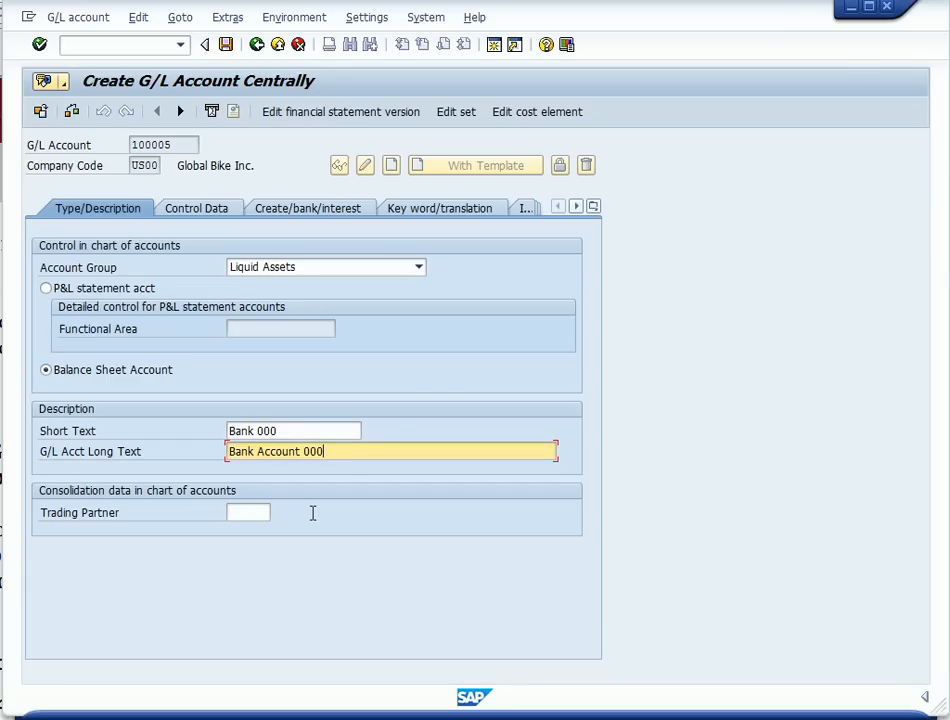
{"action": "left_click", "coordinate": [226, 44]}
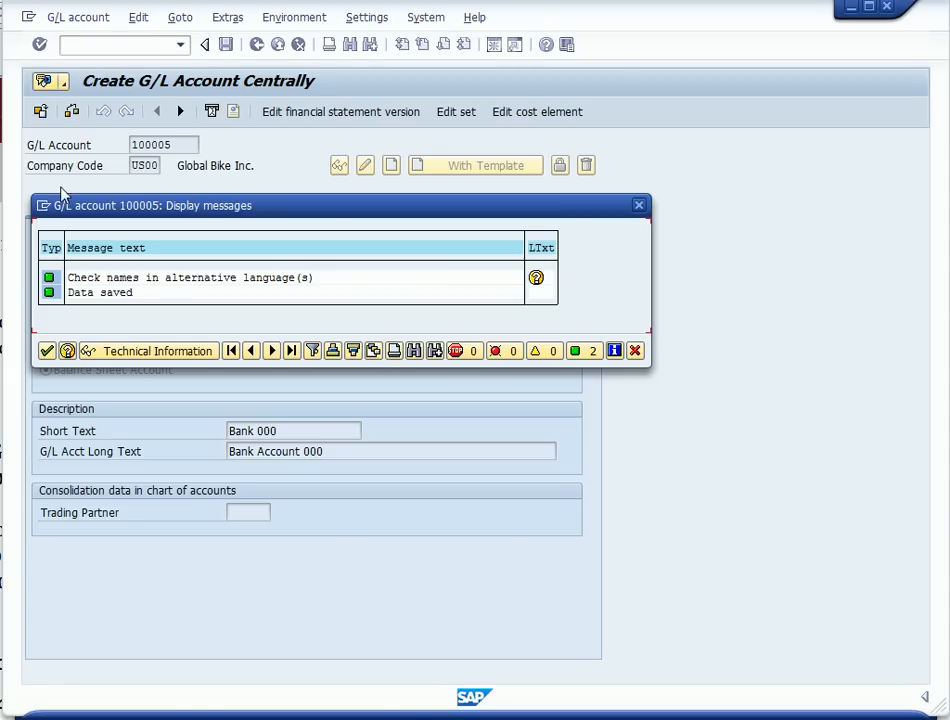
{"action": "left_click", "coordinate": [46, 351]}
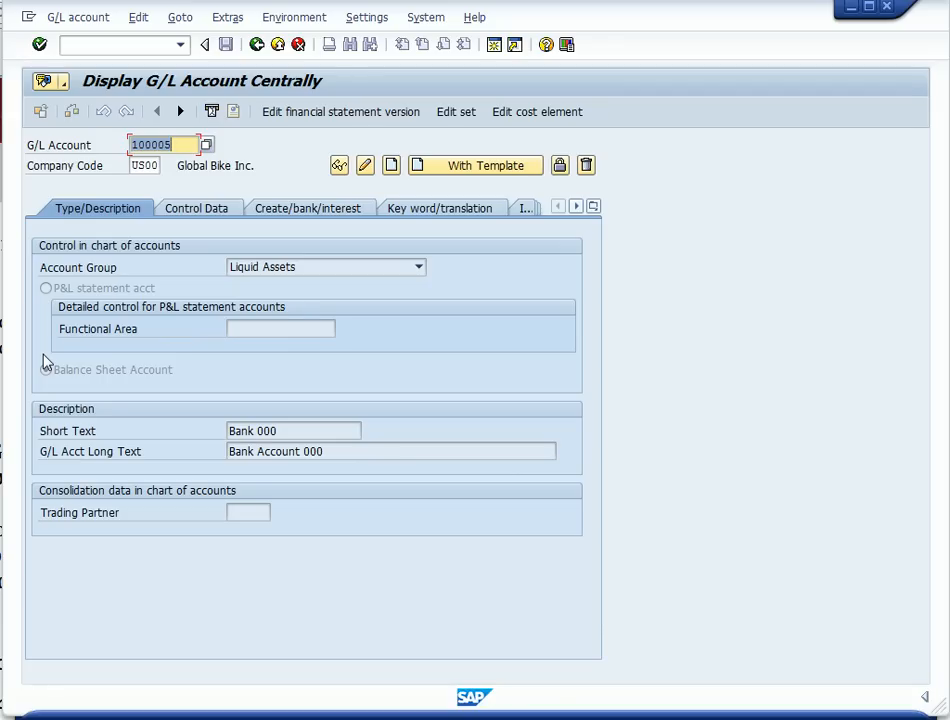
{"action": "left_click", "coordinate": [280, 45]}
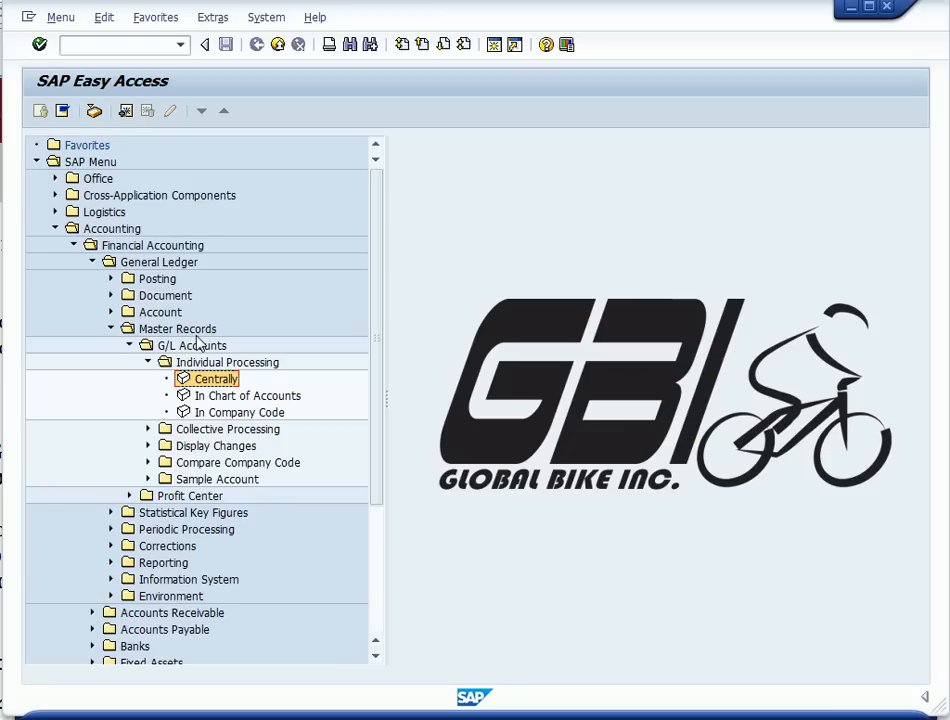
Reopen central G/L account processing and change the account number to 110005
{"action": "double_click", "coordinate": [218, 381]}
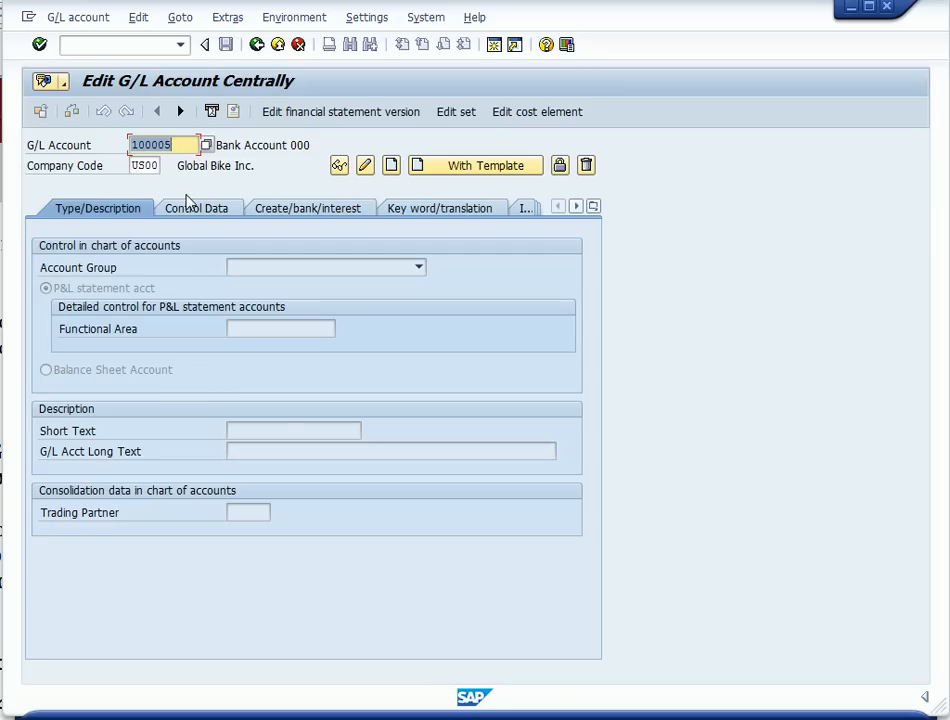
{"action": "left_click", "coordinate": [145, 145]}
{"action": "key", "text": "BackSpace"}
{"action": "type", "text": "1"}
Create account 110005 with reference to G/L account 300000 in company code US00
{"action": "left_click", "coordinate": [67, 20]}
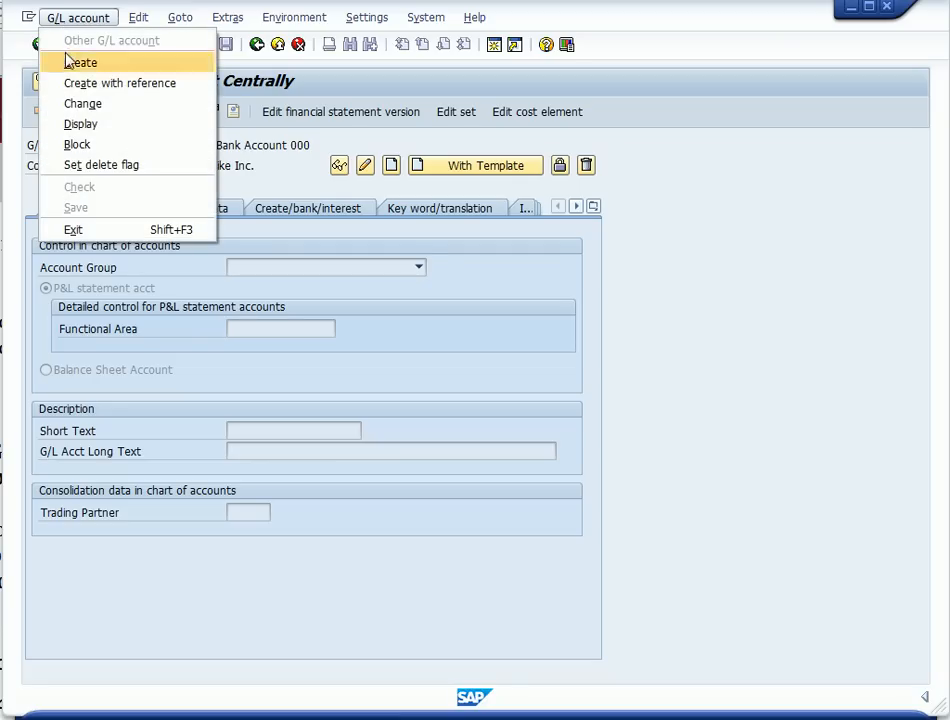
{"action": "left_click", "coordinate": [84, 85]}
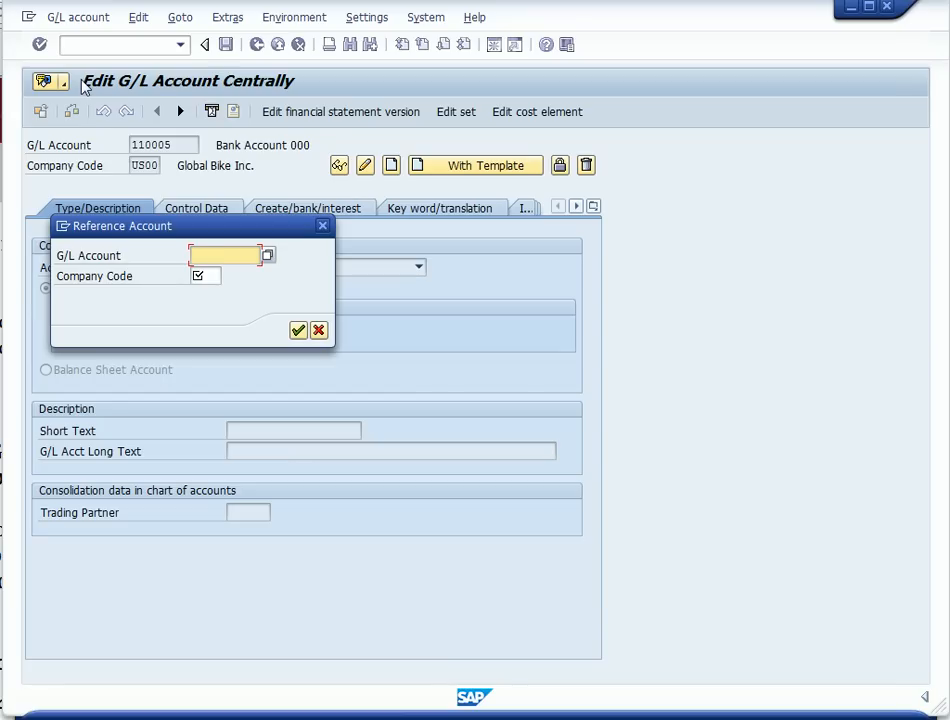
{"action": "type", "text": "300000"}
{"action": "left_click", "coordinate": [214, 276]}
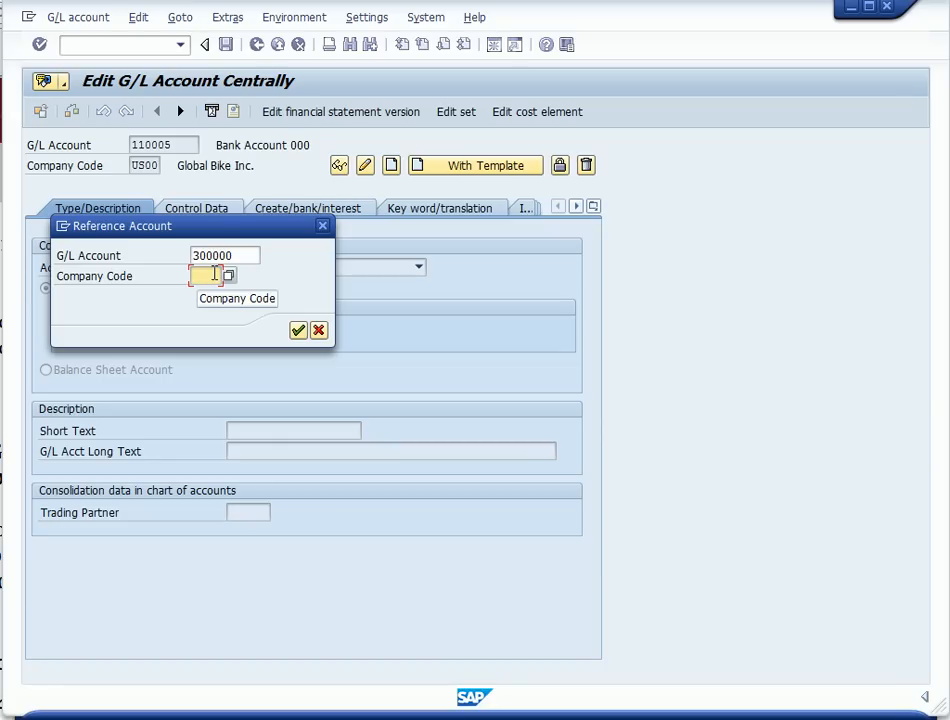
{"action": "type", "text": "US00"}
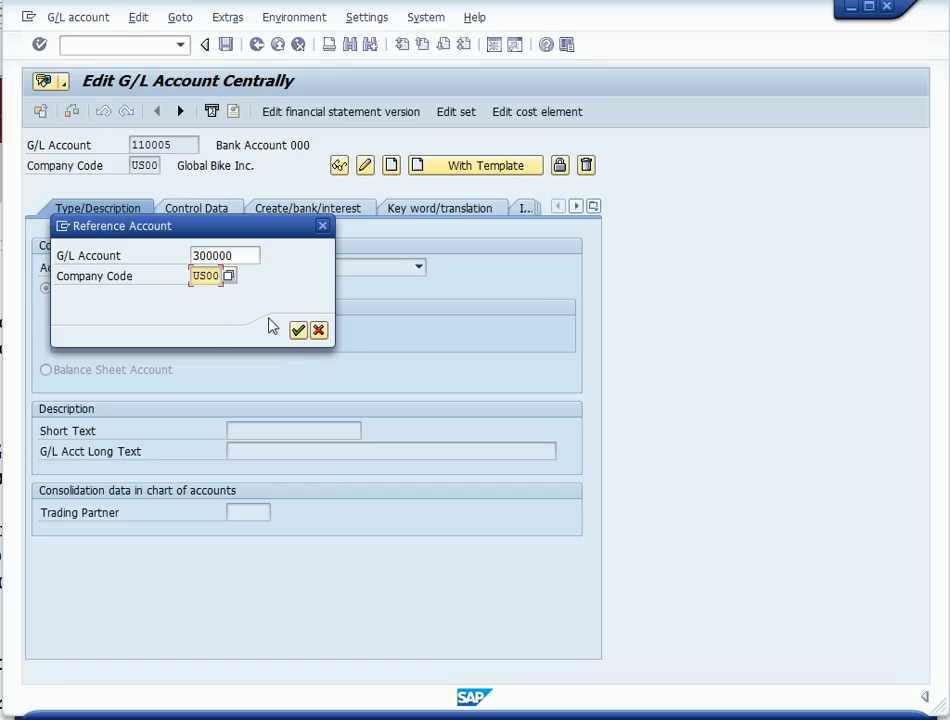
{"action": "left_click", "coordinate": [298, 330]}
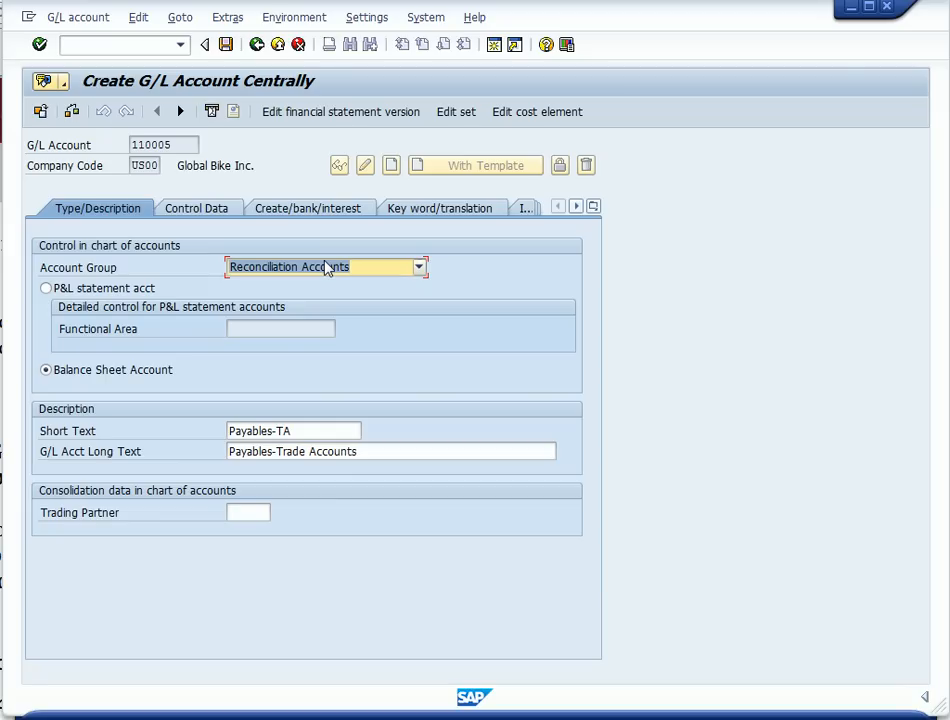
Change the account's short text to "Payables-Misc"
{"action": "left_click", "coordinate": [301, 432]}
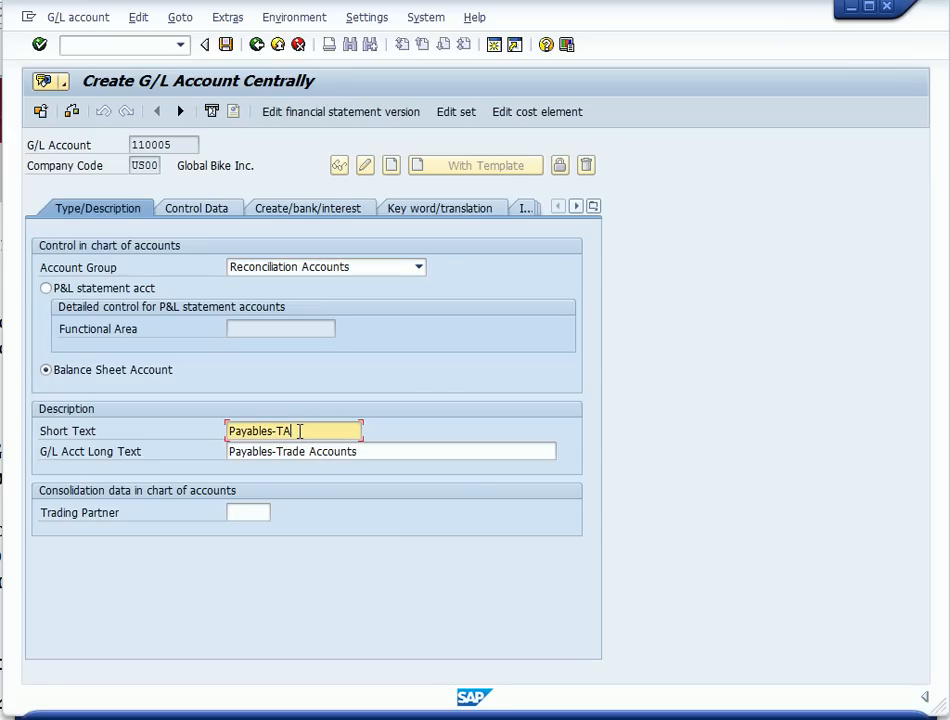
{"action": "key", "text": "BackSpace"}
{"action": "key", "text": "BackSpace"}
{"action": "type", "text": "Misc"}
Change the G/L account long text to "Payables-Miscellaneous 000"
{"action": "left_click", "coordinate": [361, 452]}
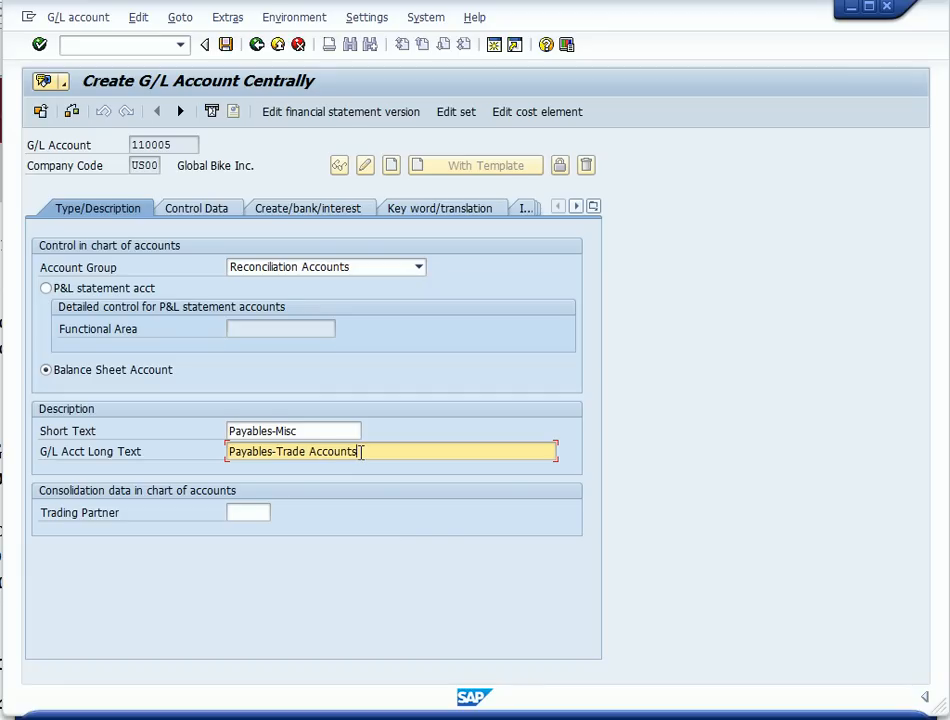
{"action": "key", "text": "BackSpace"}
{"action": "key", "text": "BackSpace"}
{"action": "key", "text": "BackSpace"}
{"action": "key", "text": "BackSpace"}
{"action": "key", "text": "BackSpace"}
{"action": "key", "text": "BackSpace"}
{"action": "key", "text": "BackSpace"}
{"action": "key", "text": "BackSpace"}
{"action": "key", "text": "BackSpace"}
{"action": "key", "text": "BackSpace"}
{"action": "key", "text": "BackSpace"}
{"action": "key", "text": "BackSpace"}
{"action": "key", "text": "BackSpace"}
{"action": "key", "text": "BackSpace"}
{"action": "type", "text": "Miscellan"}
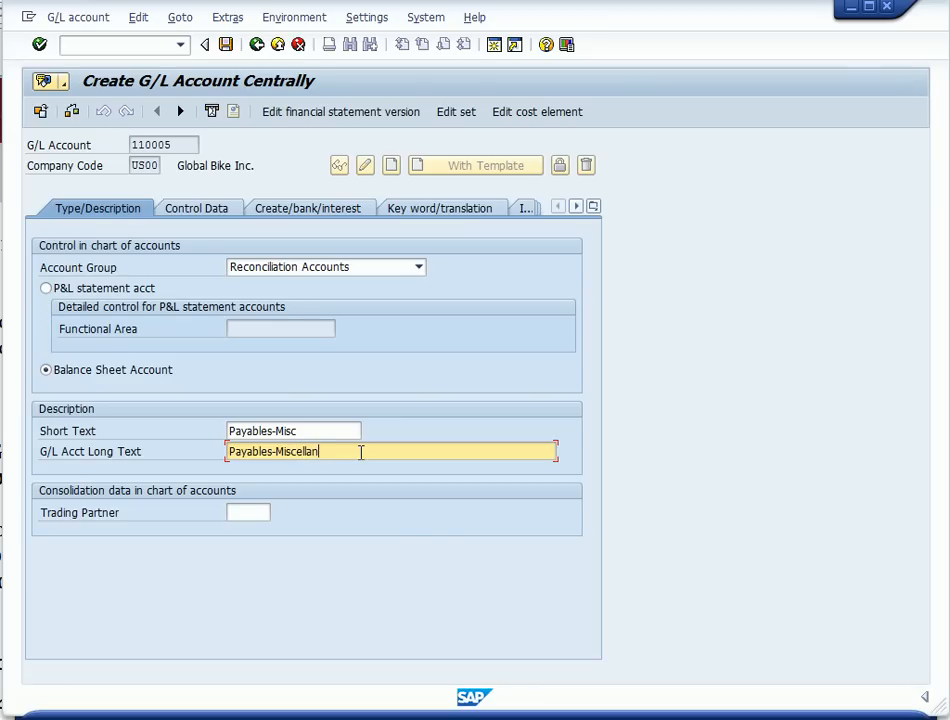
{"action": "type", "text": "eous 000"}
Extend the short text to "Payables-Misc 000", save the payables account and return to the start screen
{"action": "left_click", "coordinate": [324, 431]}
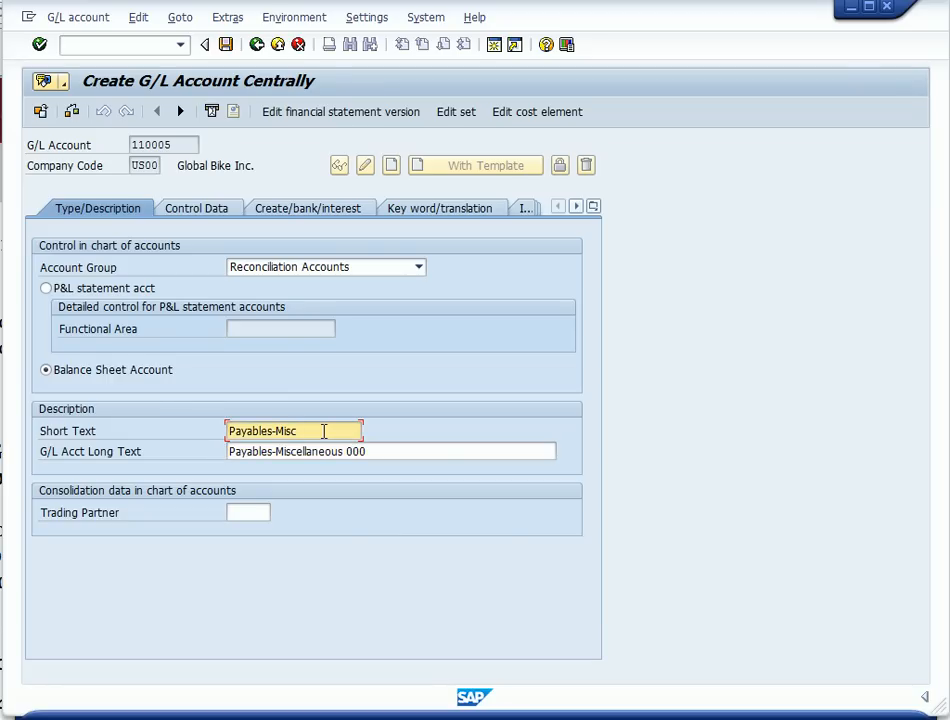
{"action": "type", "text": "000"}
{"action": "left_click", "coordinate": [229, 46]}
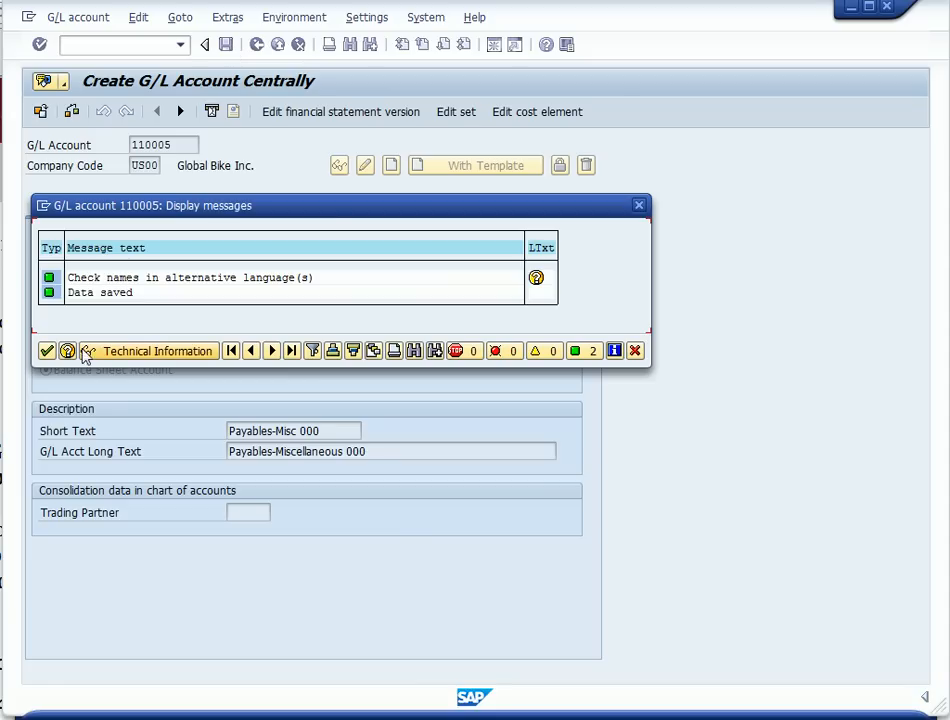
{"action": "left_click", "coordinate": [47, 351]}
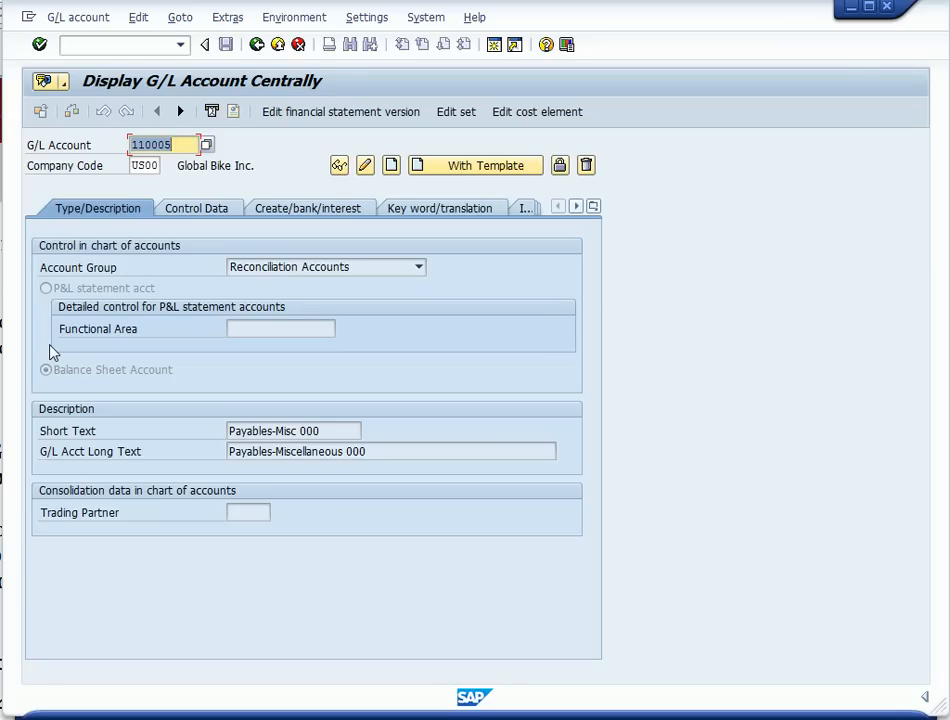
{"action": "left_click", "coordinate": [255, 46]}
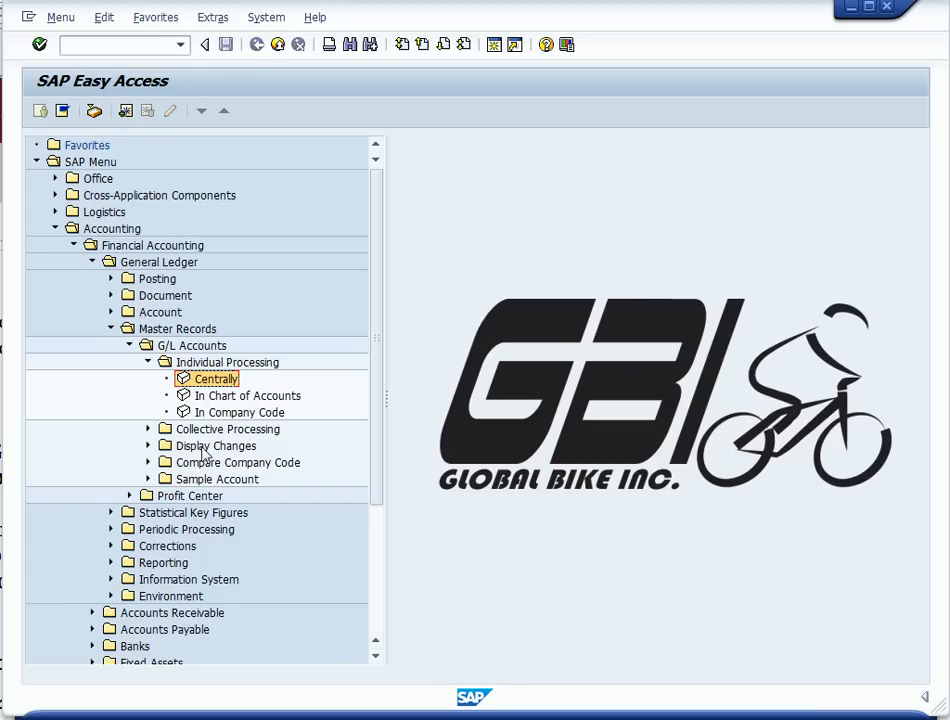
Reopen central G/L account processing and change the account number to 750005
{"action": "double_click", "coordinate": [215, 380]}
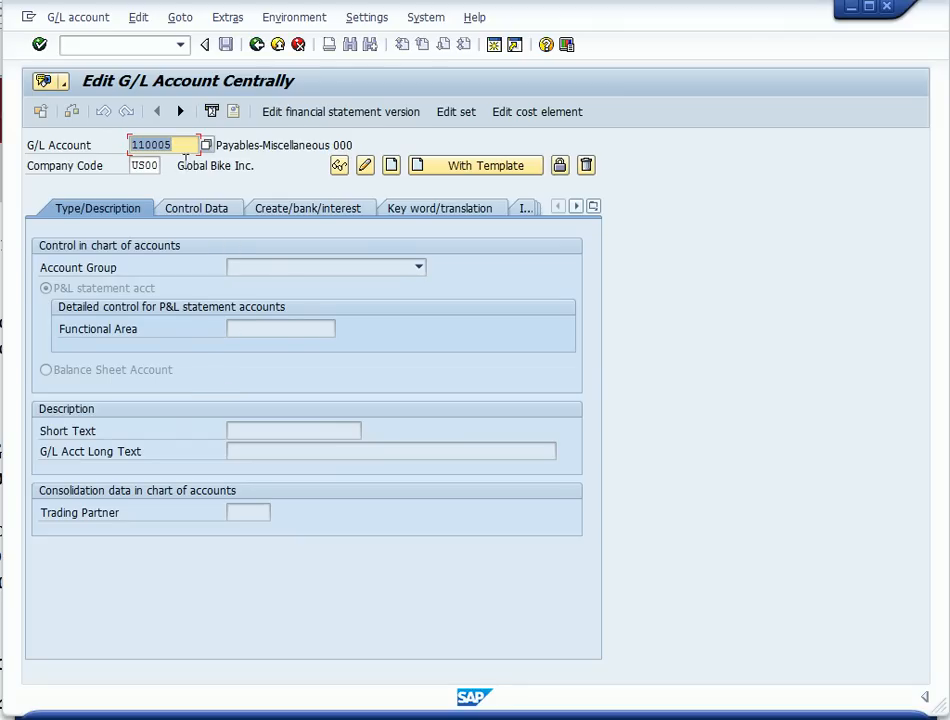
{"action": "left_click", "coordinate": [147, 144]}
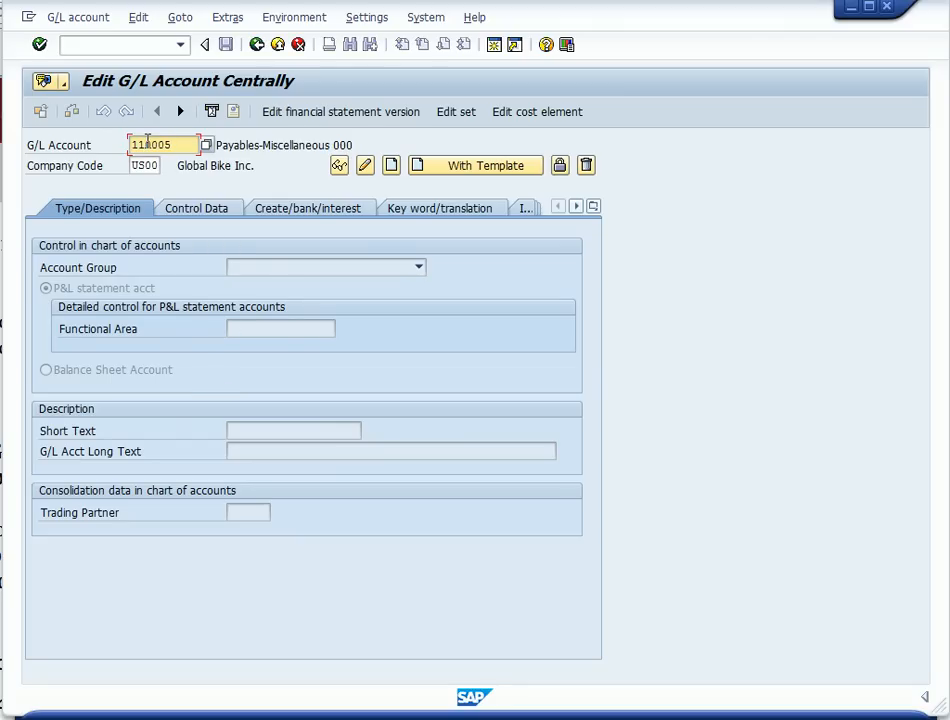
{"action": "key", "text": "BackSpace"}
{"action": "key", "text": "BackSpace"}
{"action": "type", "text": "75"}
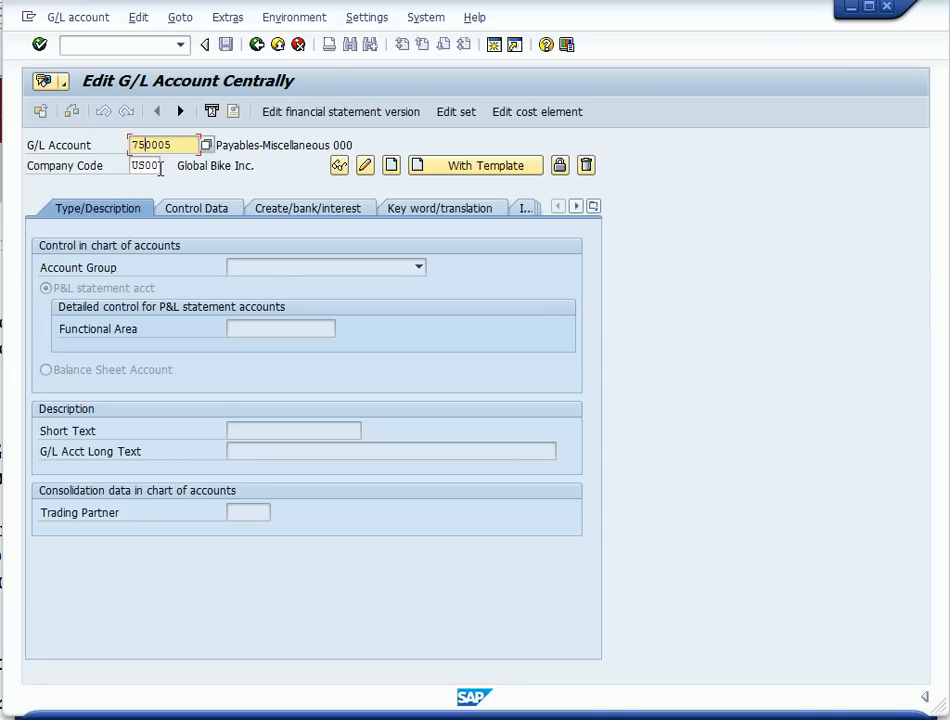
Create G/L account 750005 with reference to account 740300 in company code US00
{"action": "left_click", "coordinate": [67, 22]}
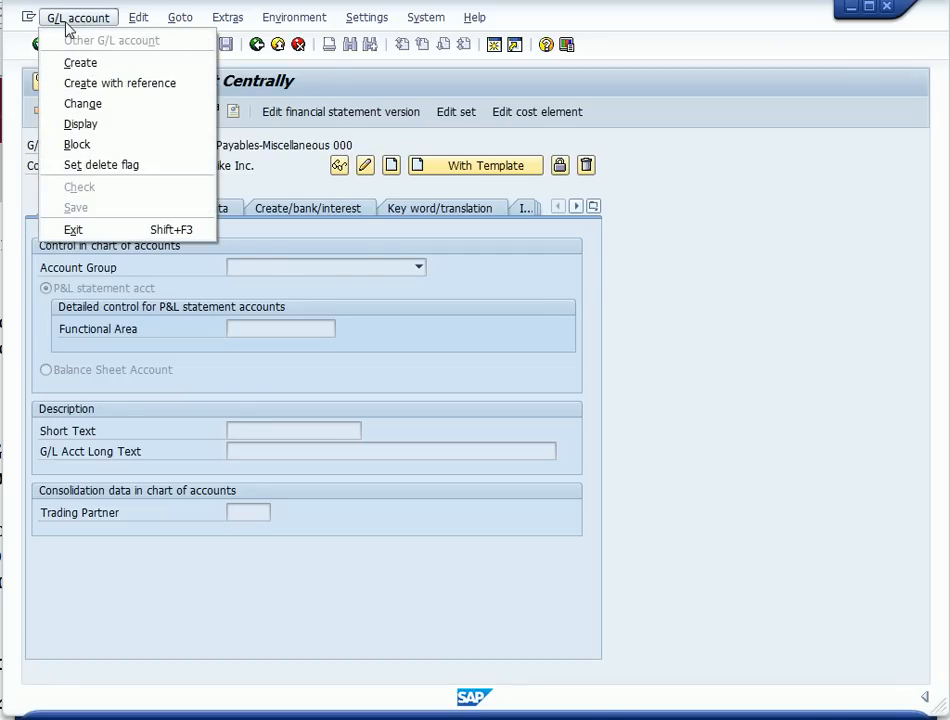
{"action": "left_click", "coordinate": [92, 88]}
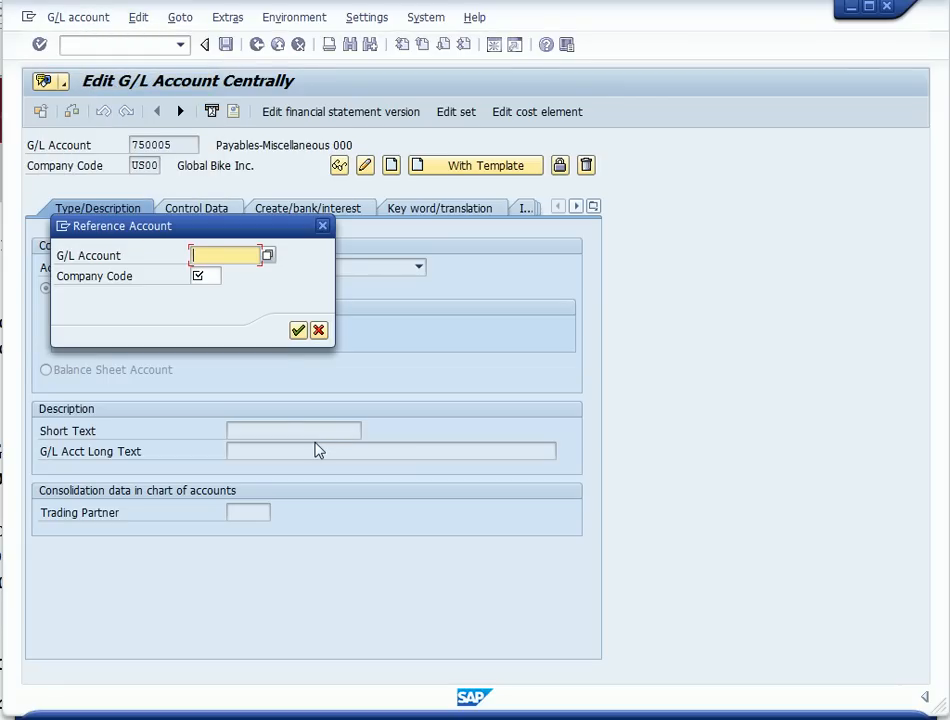
{"action": "type", "text": "740300"}
{"action": "left_click", "coordinate": [208, 275]}
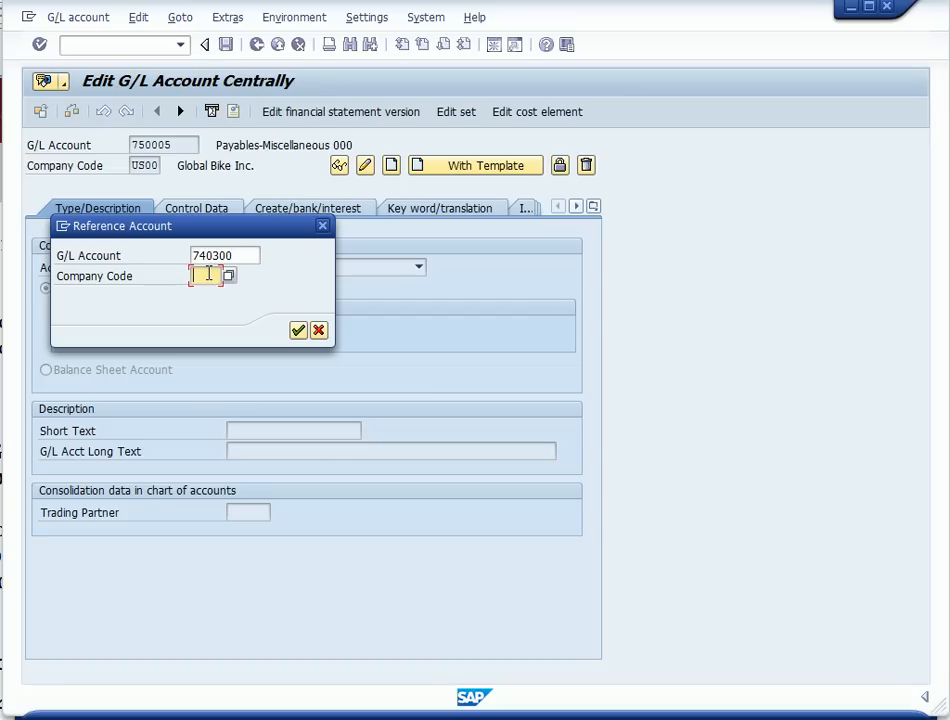
{"action": "type", "text": "US00"}
{"action": "left_click", "coordinate": [298, 331]}
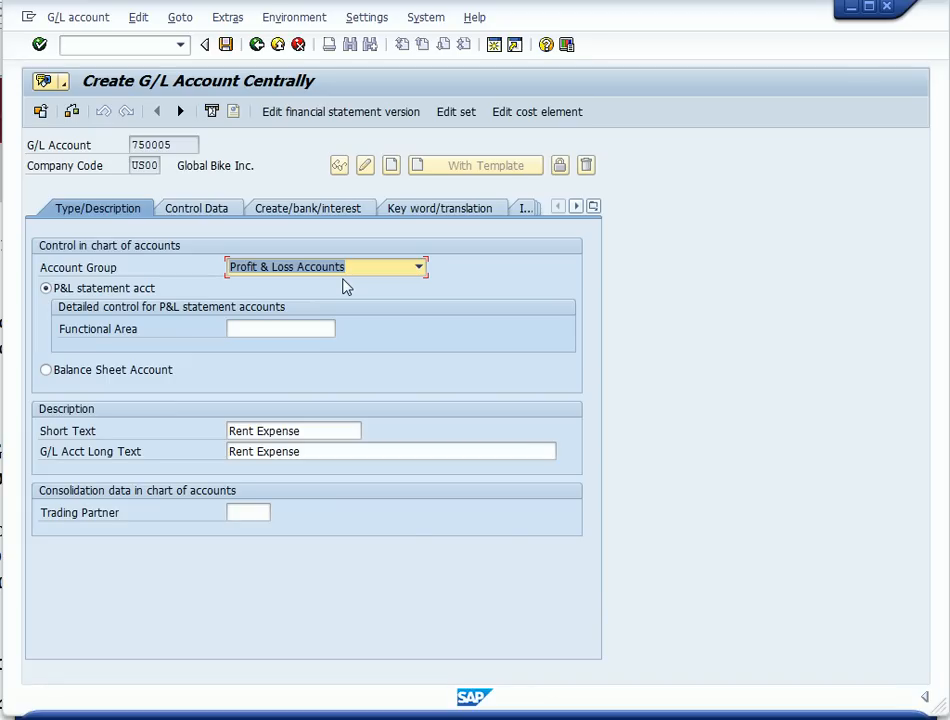
Set the account's short and long texts to "Rent Expense 000", save the account and return to the start screen
{"action": "left_click", "coordinate": [316, 425]}
{"action": "type", "text": "008"}
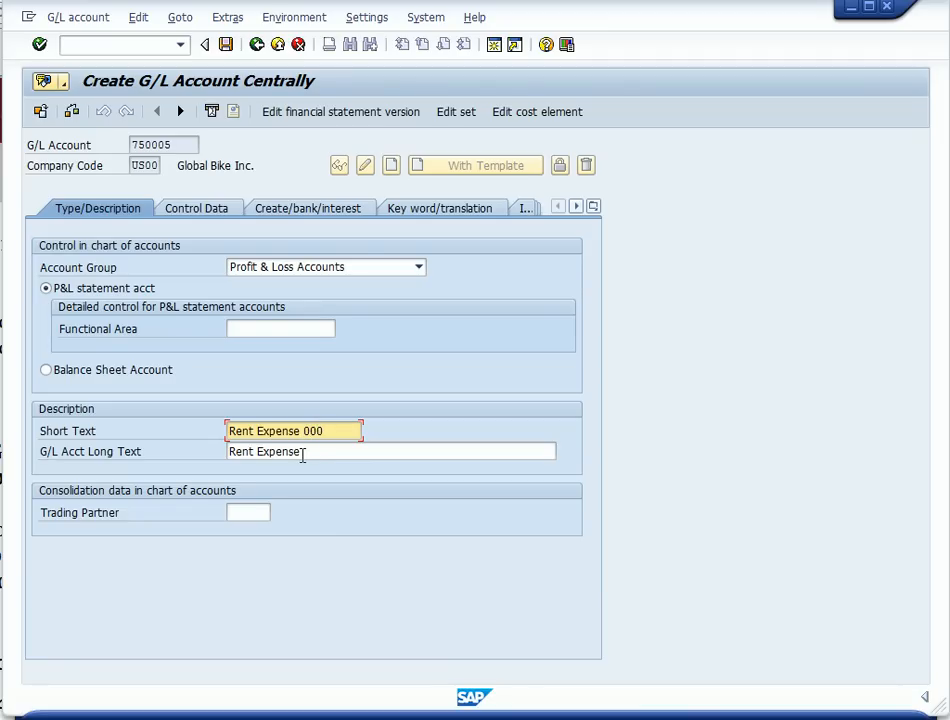
{"action": "left_click", "coordinate": [302, 453]}
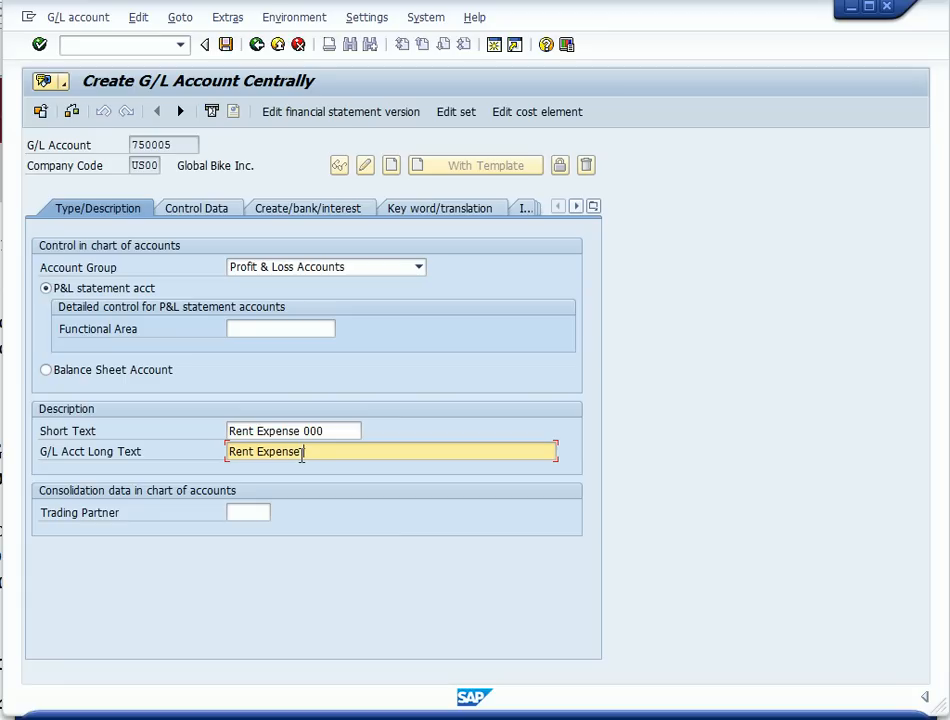
{"action": "type", "text": "000"}
{"action": "left_click", "coordinate": [226, 45]}
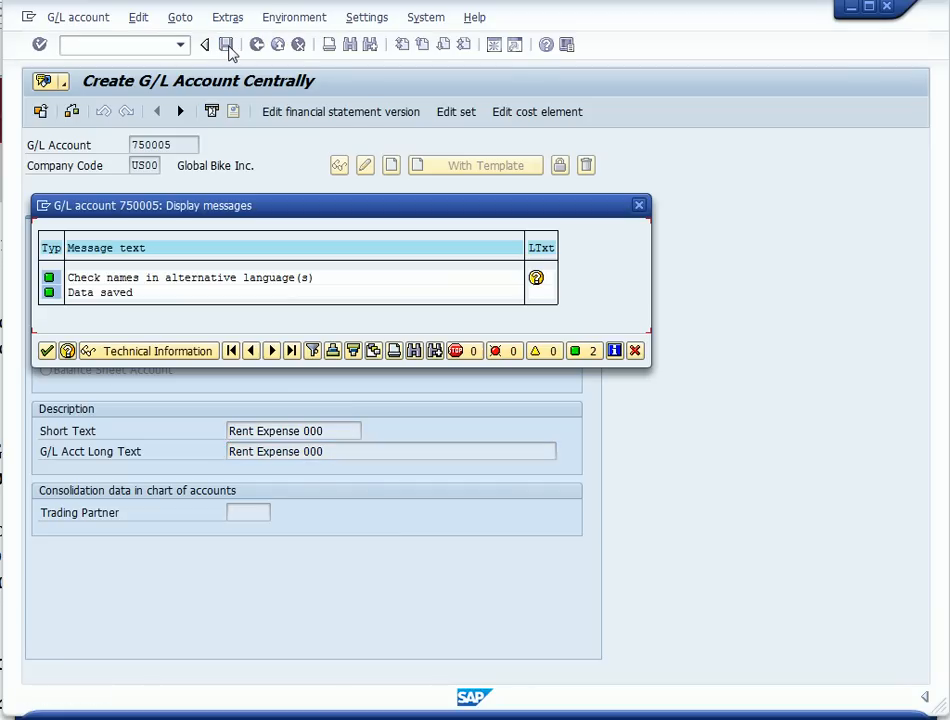
{"action": "left_click", "coordinate": [46, 350]}
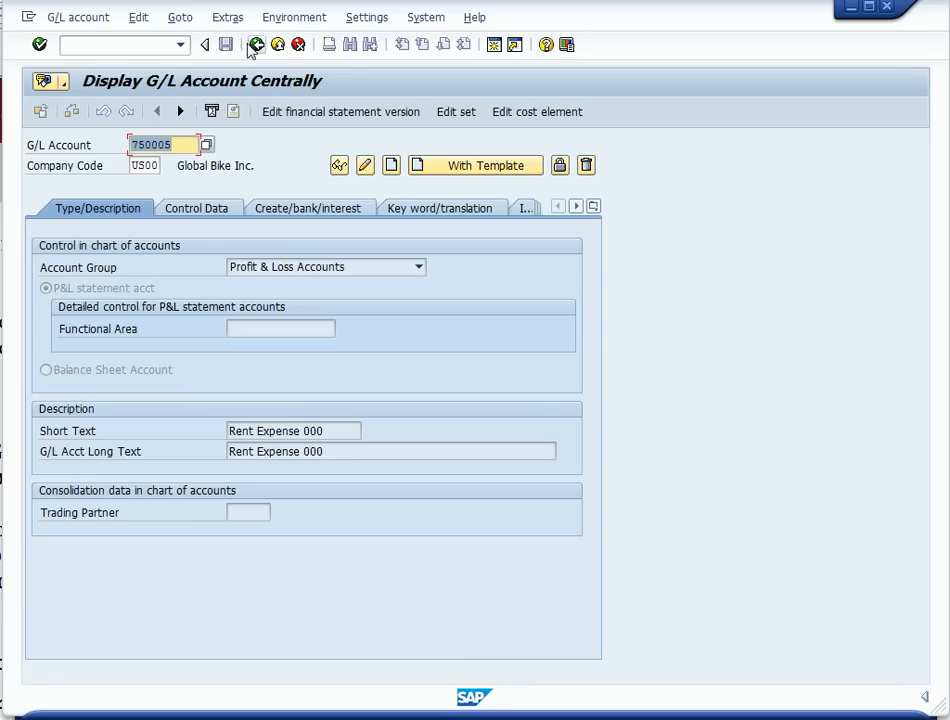
{"action": "left_click", "coordinate": [278, 45]}
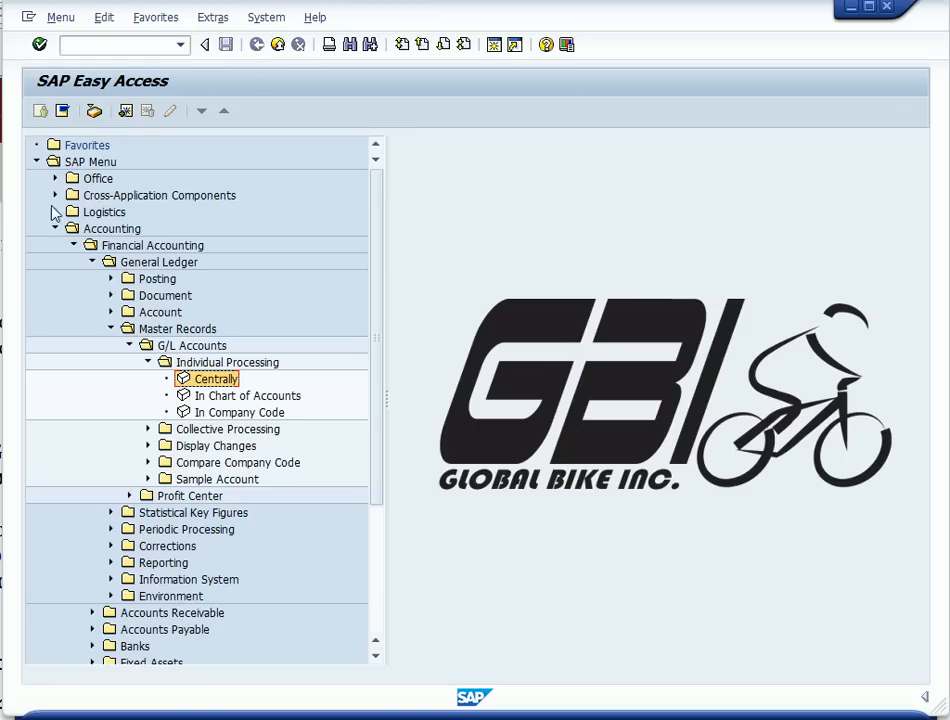
Open individual creation of a primary cost element from the cost element accounting master data in Controlling
{"action": "left_click", "coordinate": [74, 246]}
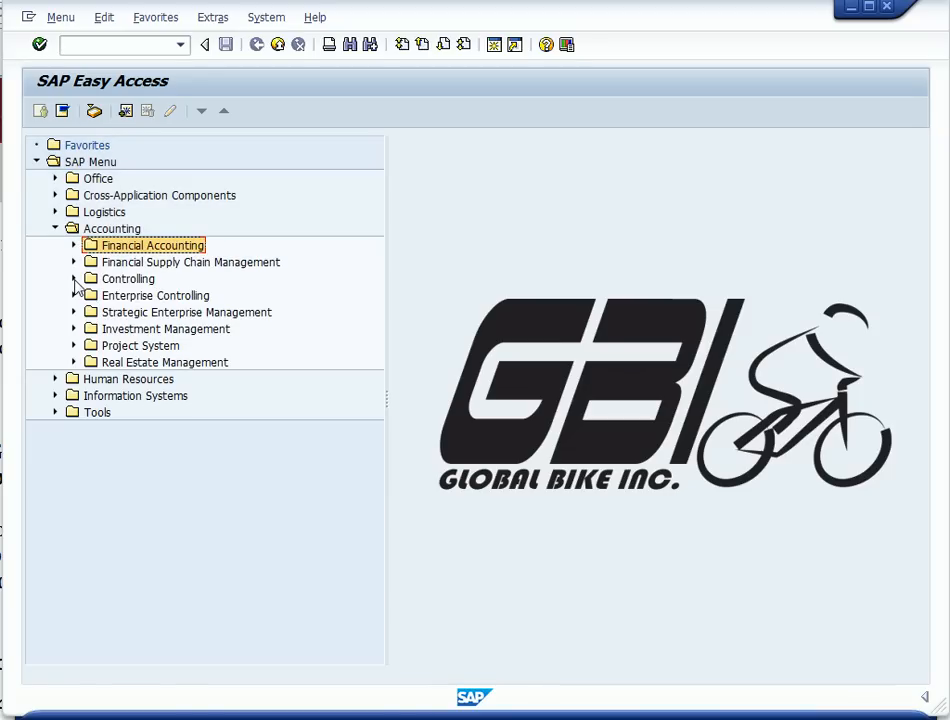
{"action": "left_click", "coordinate": [74, 280]}
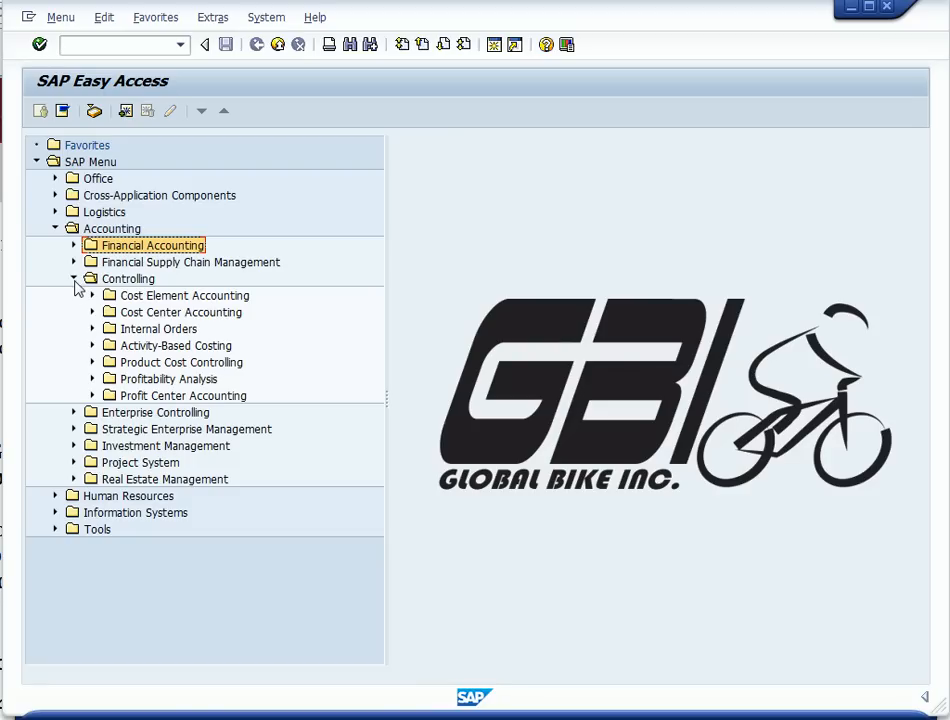
{"action": "left_click", "coordinate": [93, 296]}
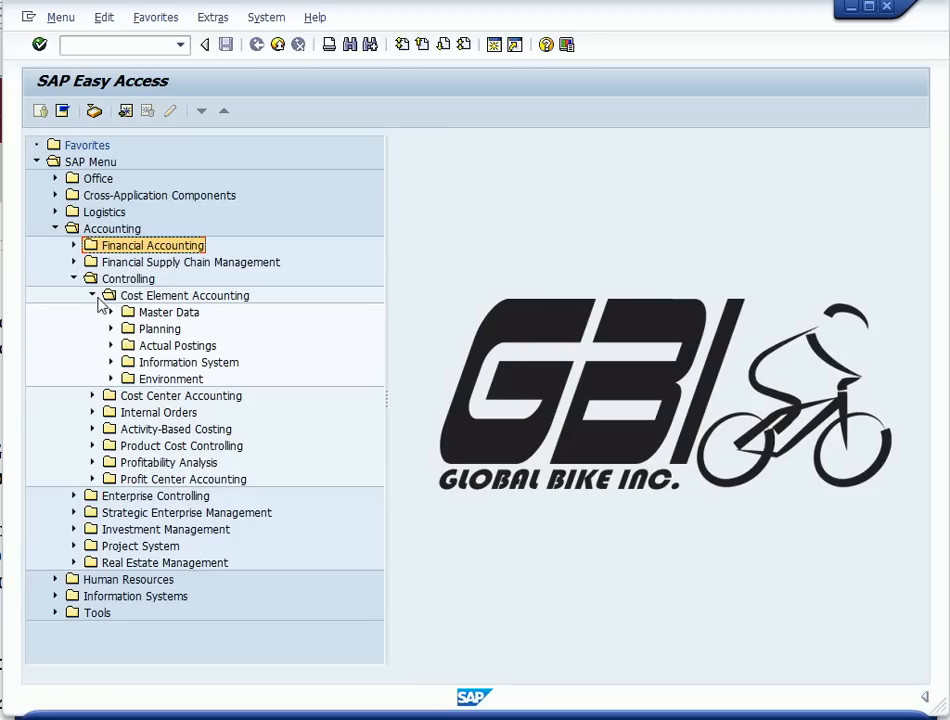
{"action": "left_click", "coordinate": [111, 312]}
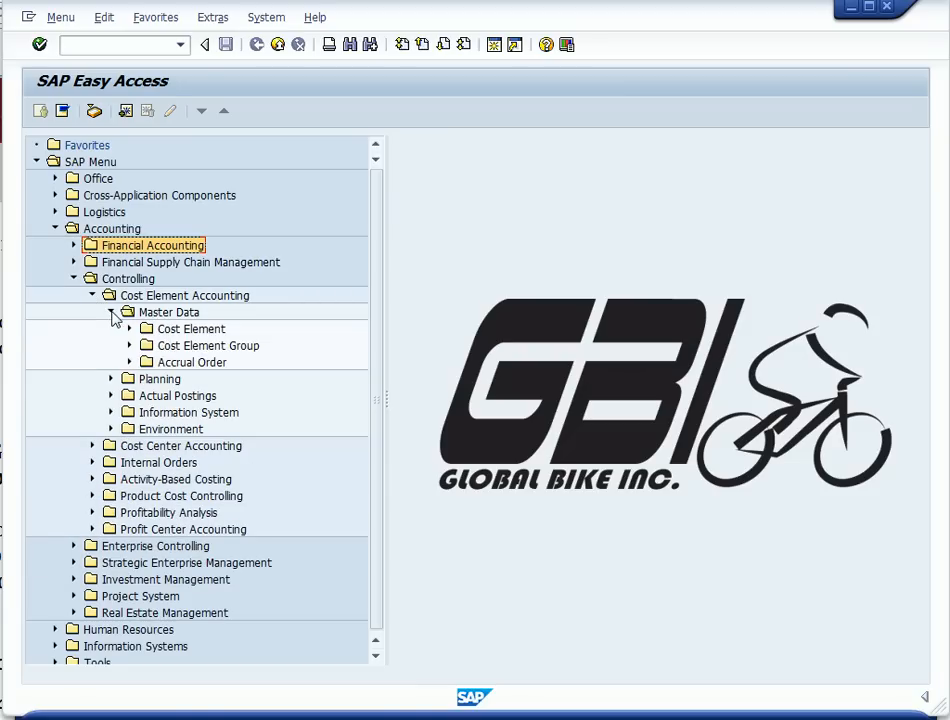
{"action": "left_click", "coordinate": [130, 329]}
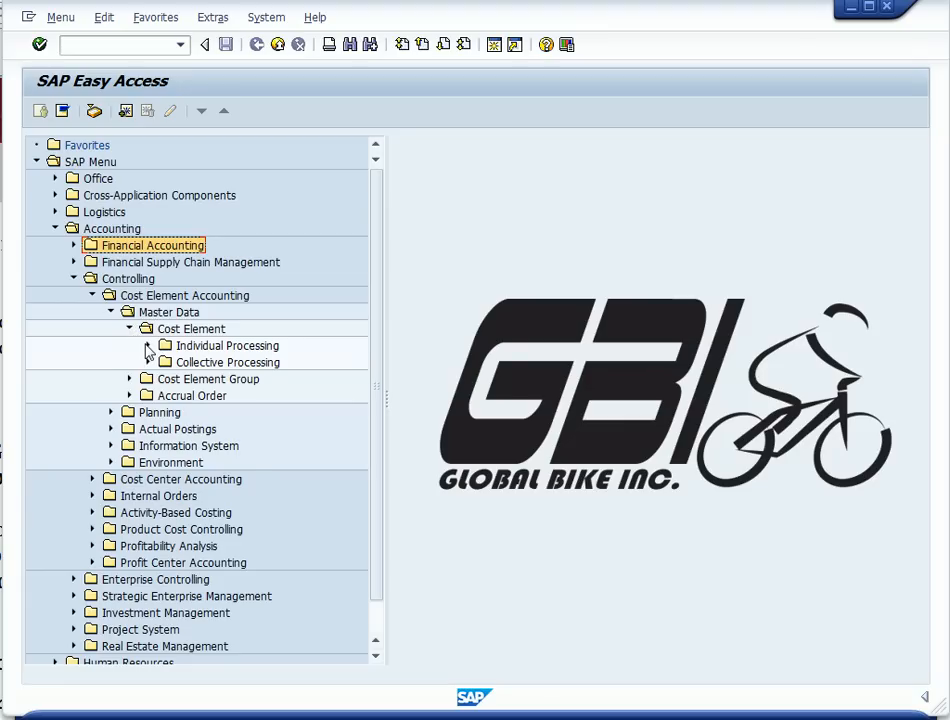
{"action": "left_click", "coordinate": [148, 345]}
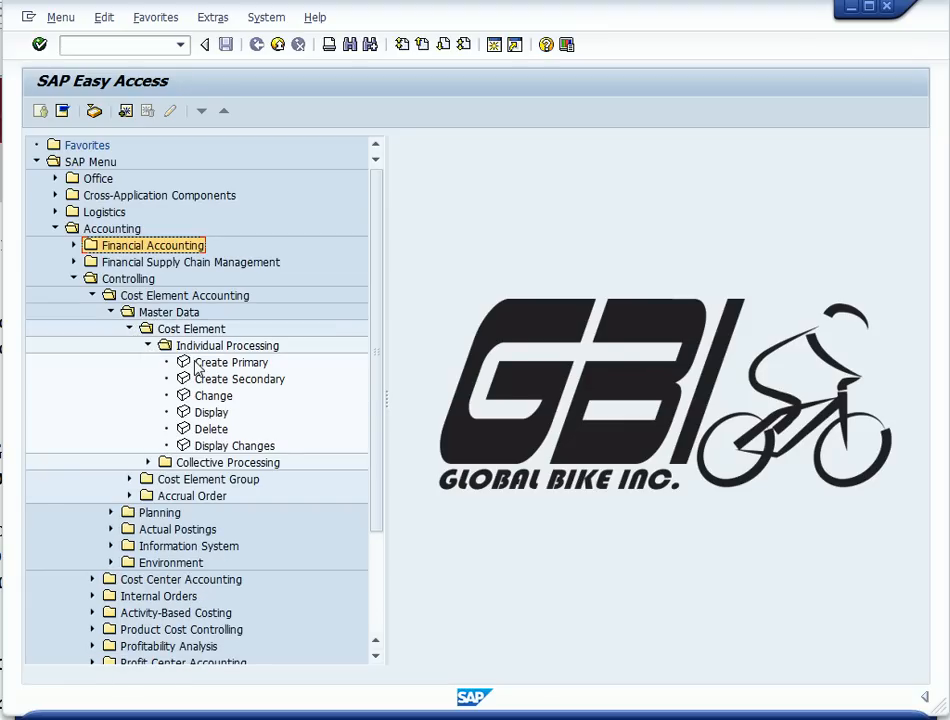
{"action": "left_click", "coordinate": [196, 365]}
{"action": "double_click", "coordinate": [197, 365]}
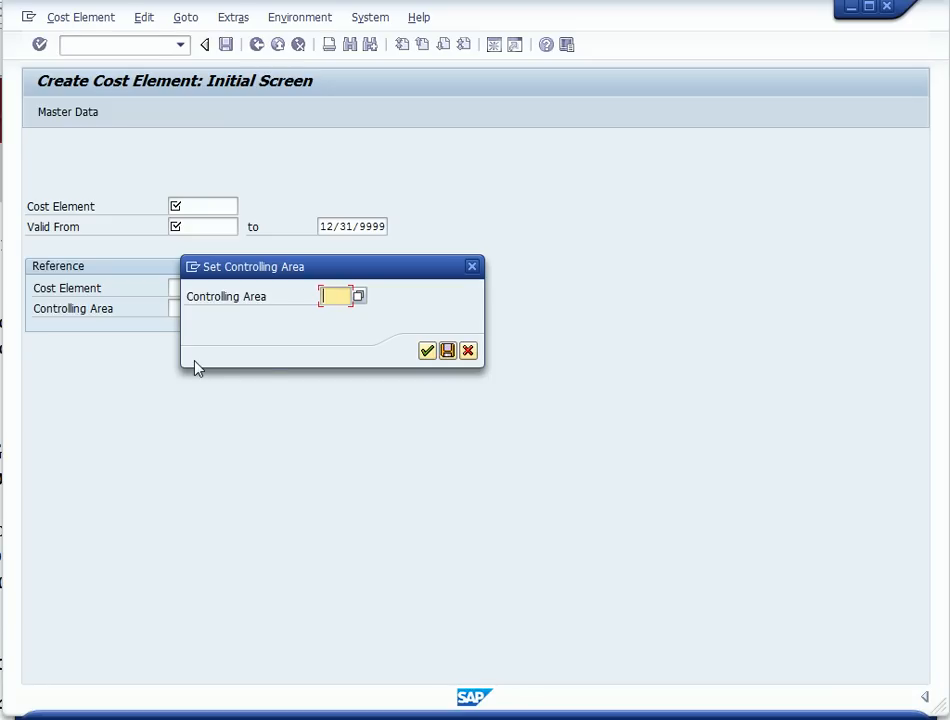
Set the controlling area to NA00 (GBI North America)
{"action": "left_click", "coordinate": [359, 297]}
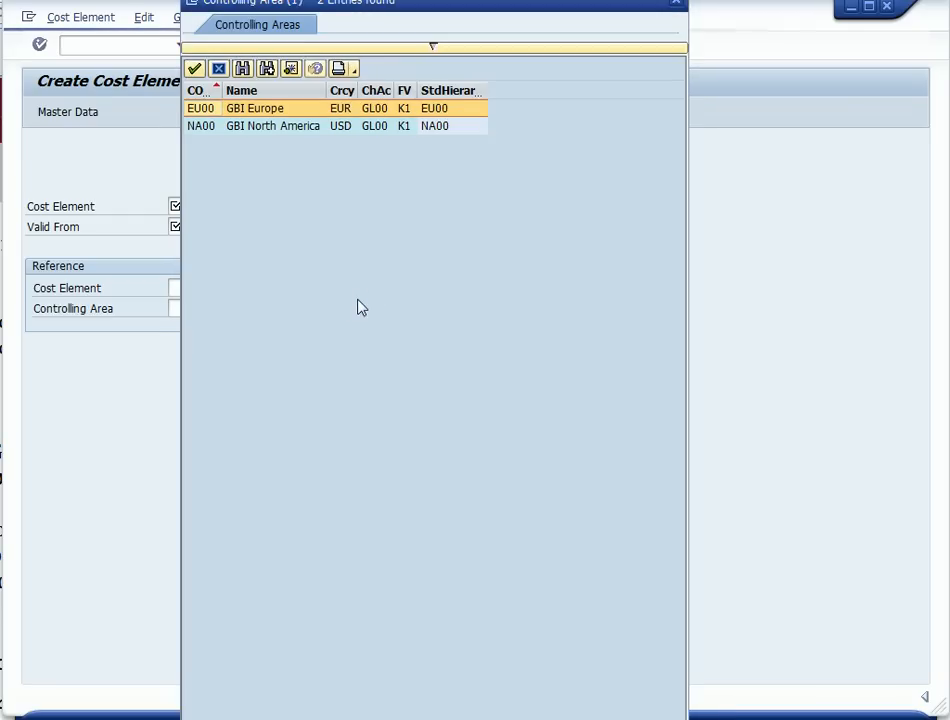
{"action": "double_click", "coordinate": [284, 127]}
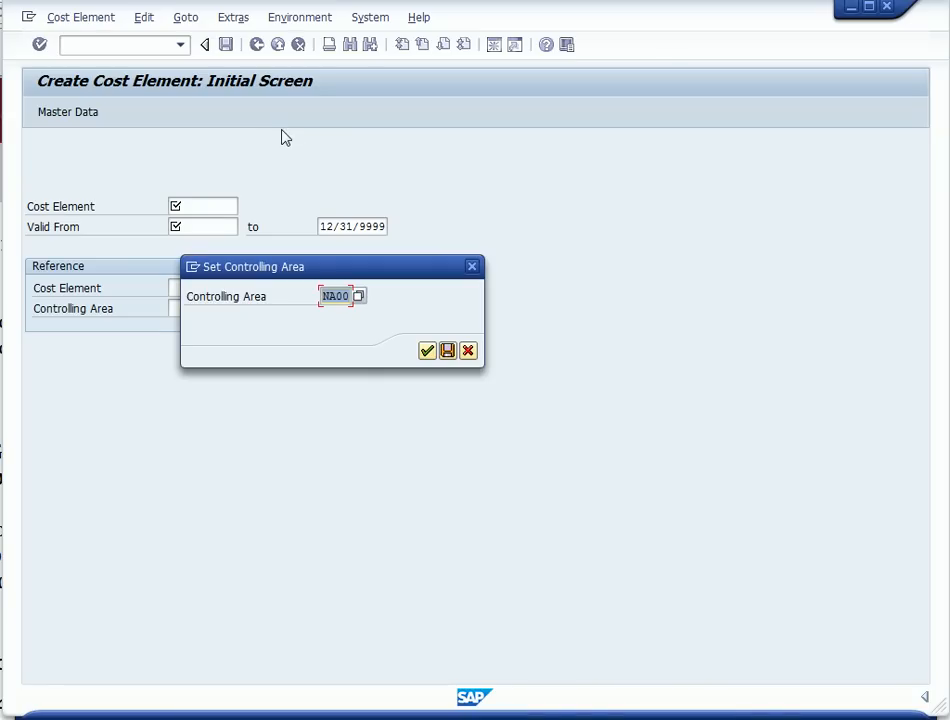
{"action": "left_click", "coordinate": [427, 350]}
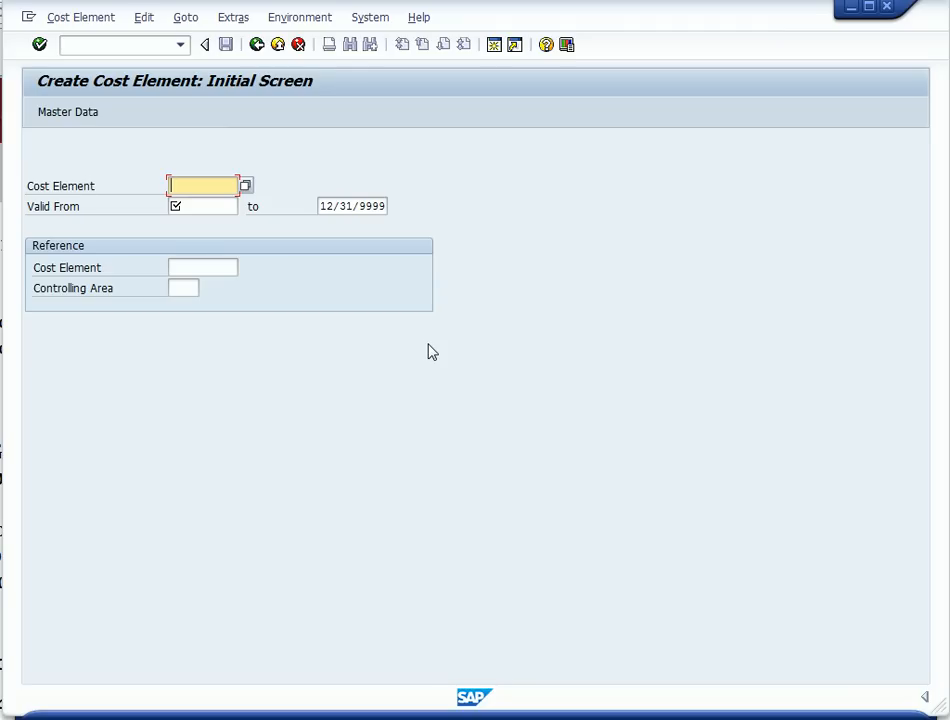
Enter 750005 as the new cost element, valid from 03/01/2014
{"action": "type", "text": "750005"}
{"action": "left_click", "coordinate": [210, 207]}
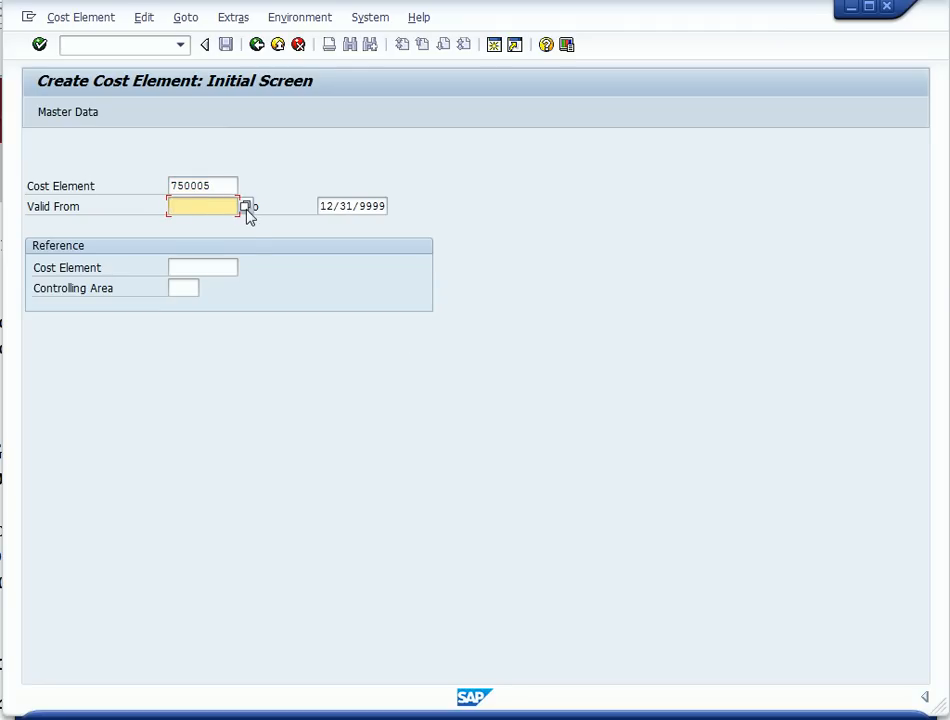
{"action": "left_click", "coordinate": [246, 206]}
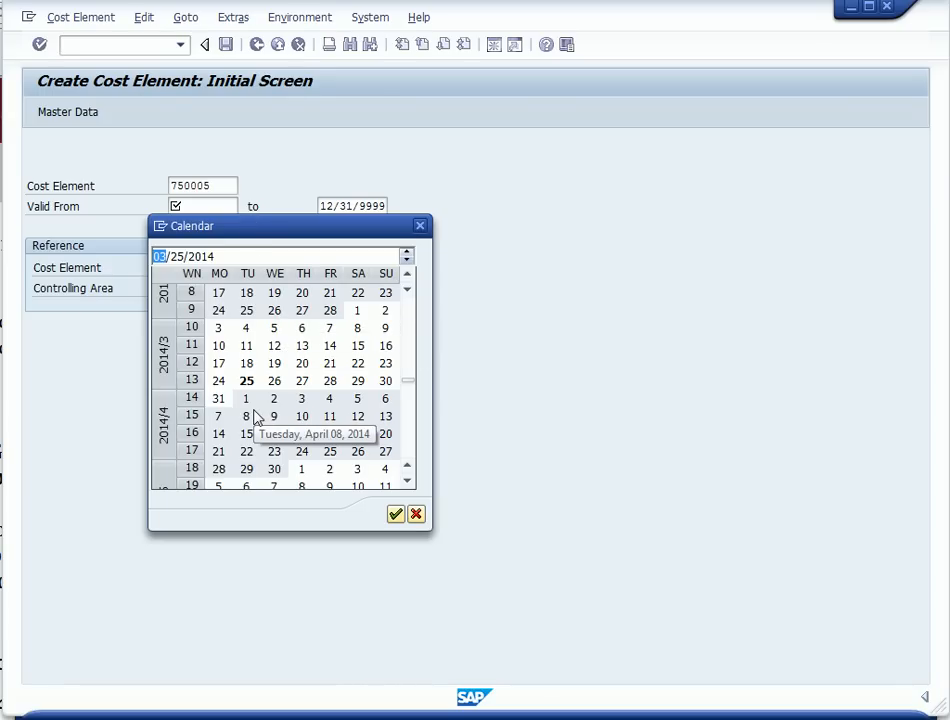
{"action": "double_click", "coordinate": [357, 318]}
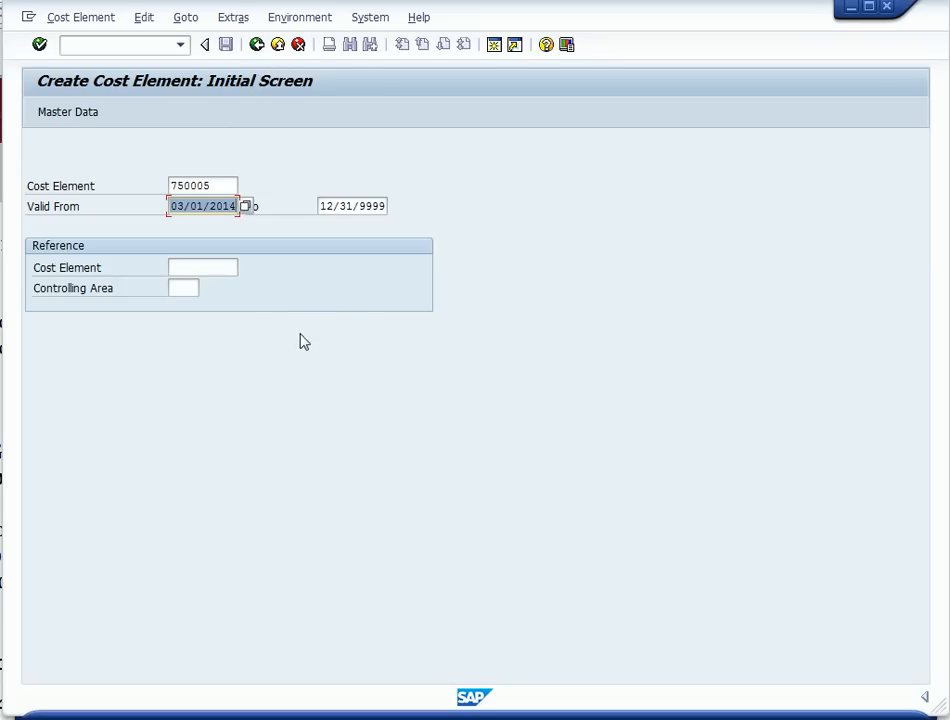
Use cost element 740300 in controlling area NA00 as the reference and continue to the basic data
{"action": "left_click", "coordinate": [213, 271]}
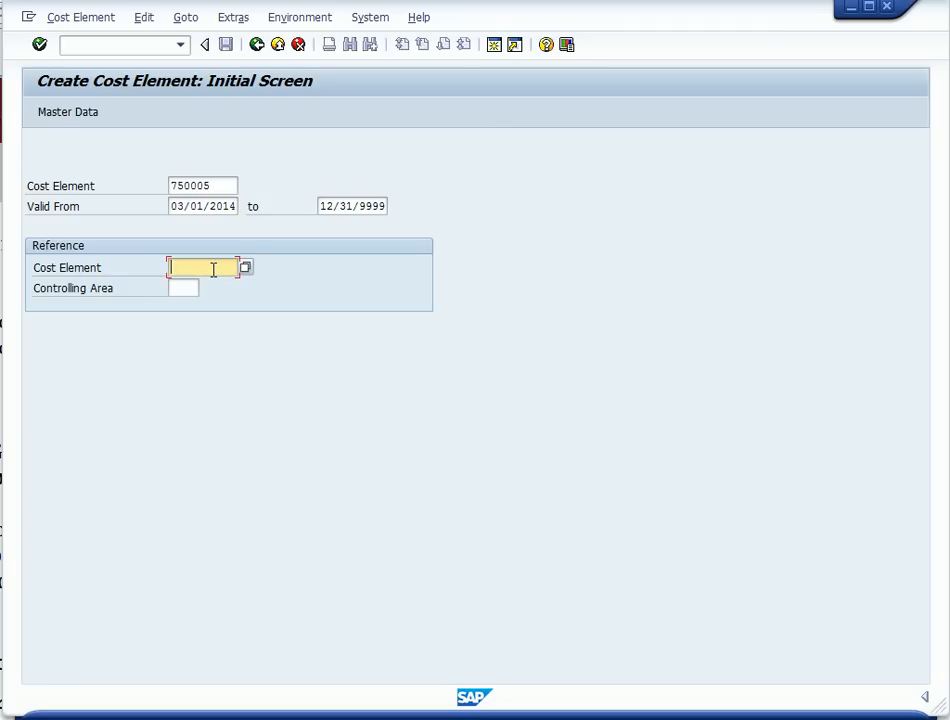
{"action": "type", "text": "740300"}
{"action": "left_click", "coordinate": [184, 288]}
{"action": "type", "text": "NA"}
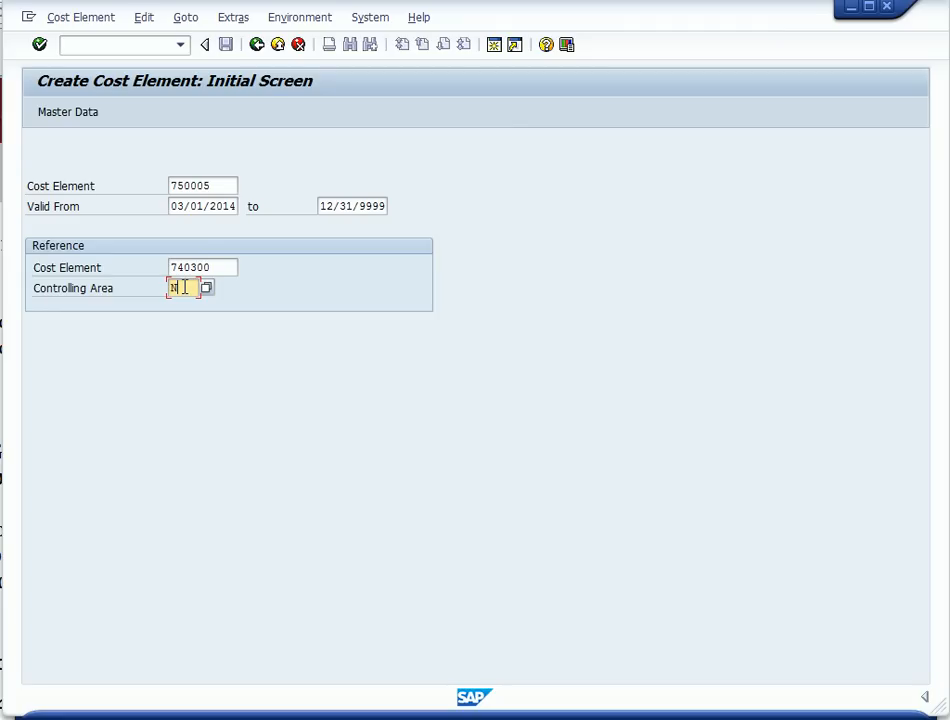
{"action": "type", "text": "00"}
{"action": "left_click", "coordinate": [39, 45]}
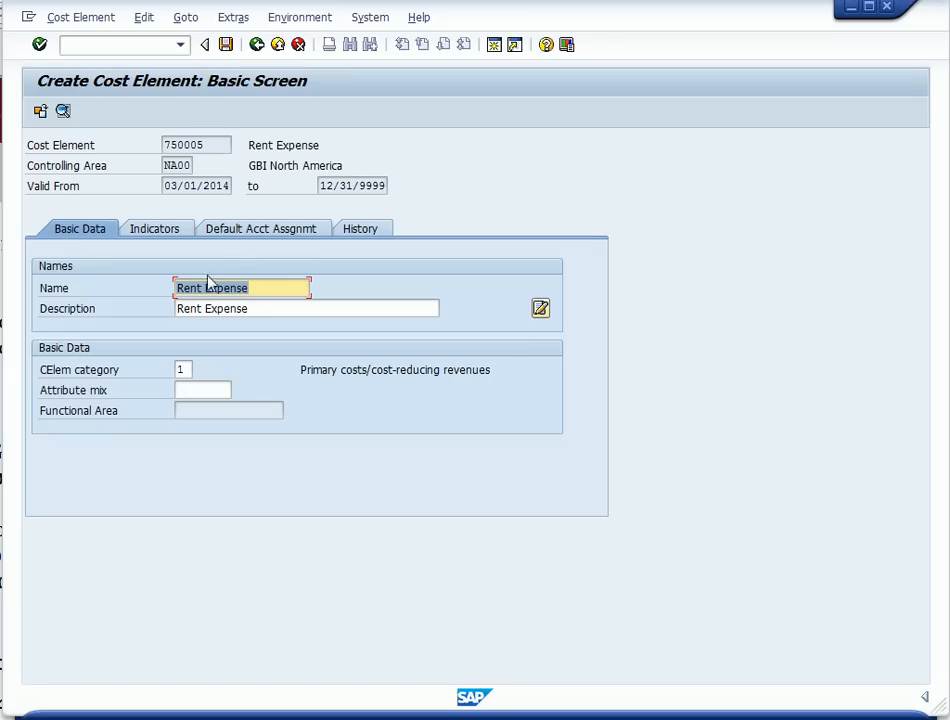
Set the cost element's name and description to "Rent Expense 000", save it and return to the start screen
{"action": "left_click", "coordinate": [261, 288]}
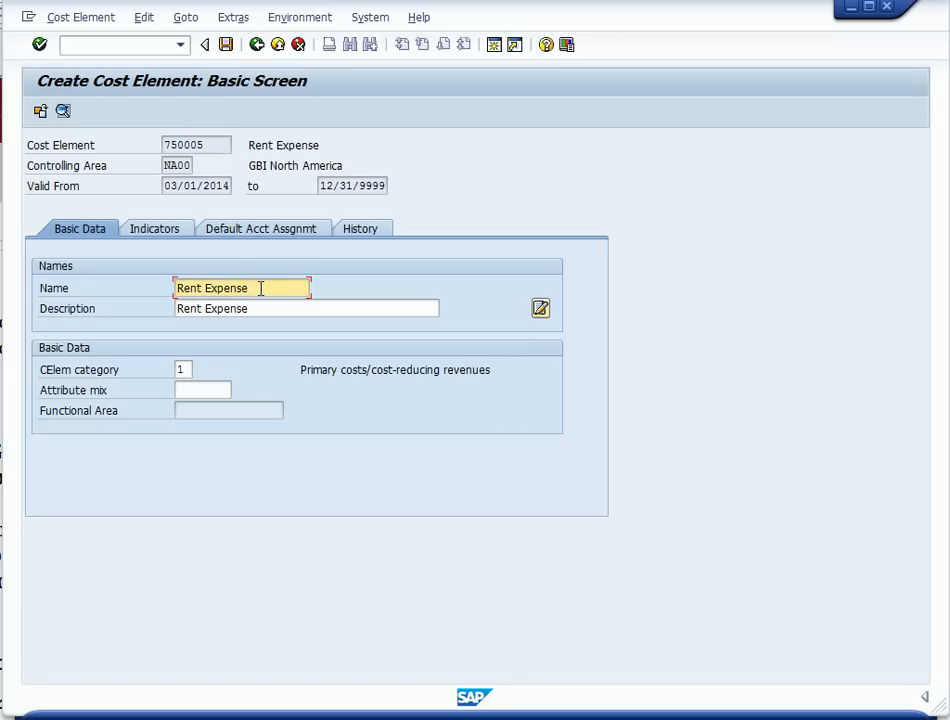
{"action": "type", "text": "000"}
{"action": "left_click", "coordinate": [254, 309]}
{"action": "type", "text": "000"}
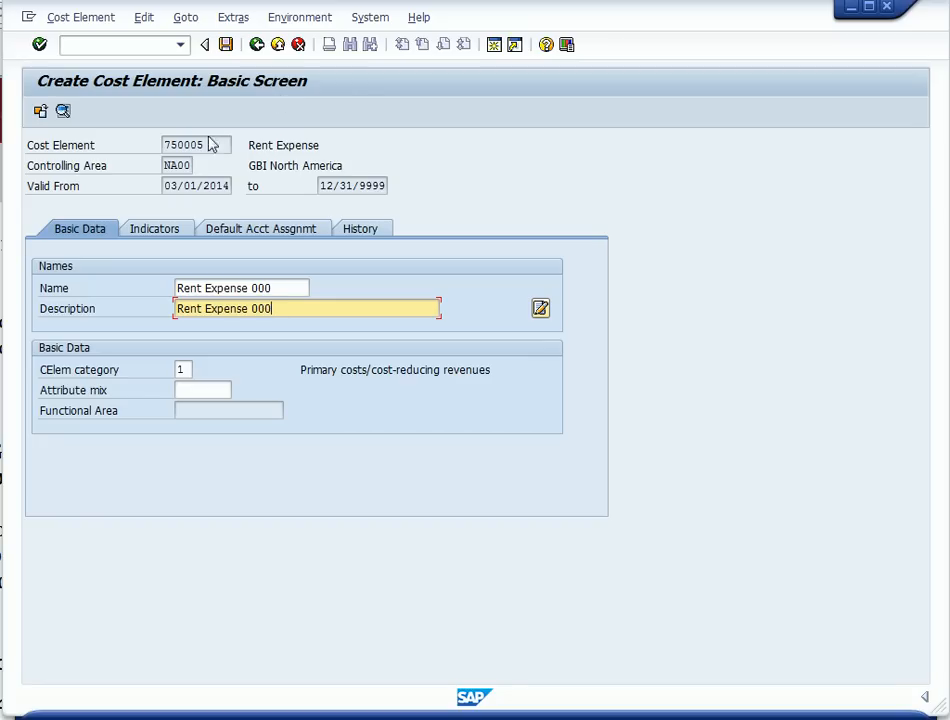
{"action": "left_click", "coordinate": [226, 44]}
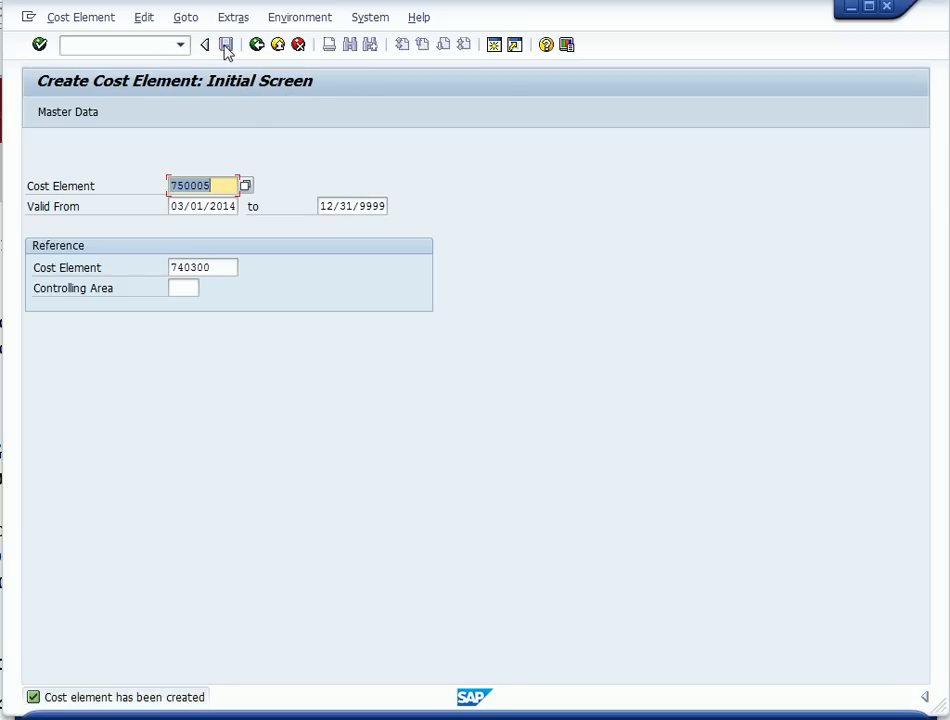
{"action": "left_click", "coordinate": [278, 46]}
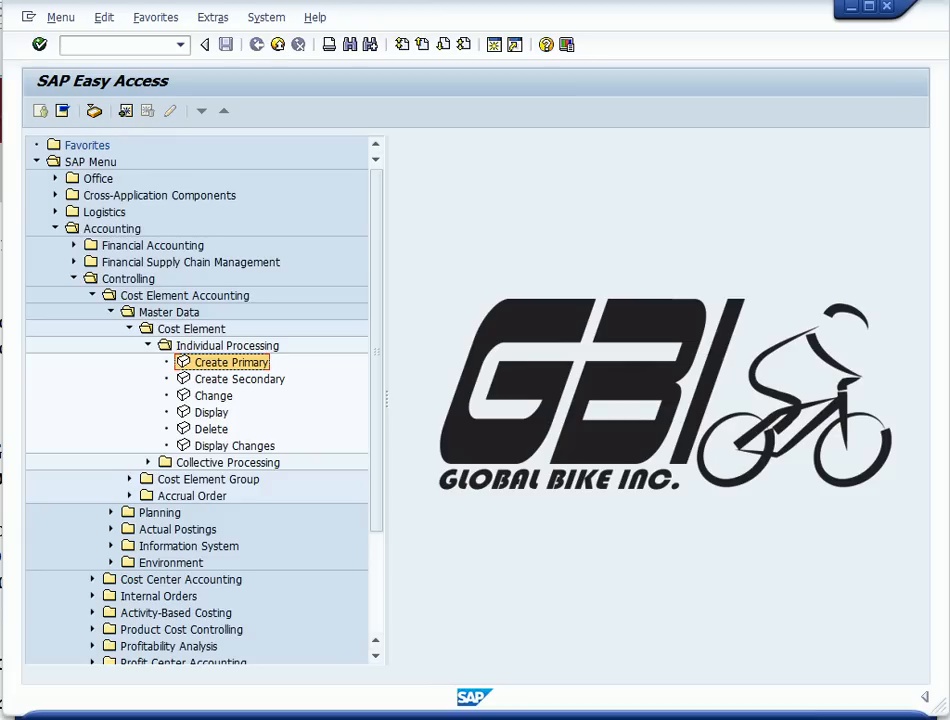
Open vendor creation from the Accounts Payable master records in Financial Accounting
{"action": "left_click", "coordinate": [74, 279]}
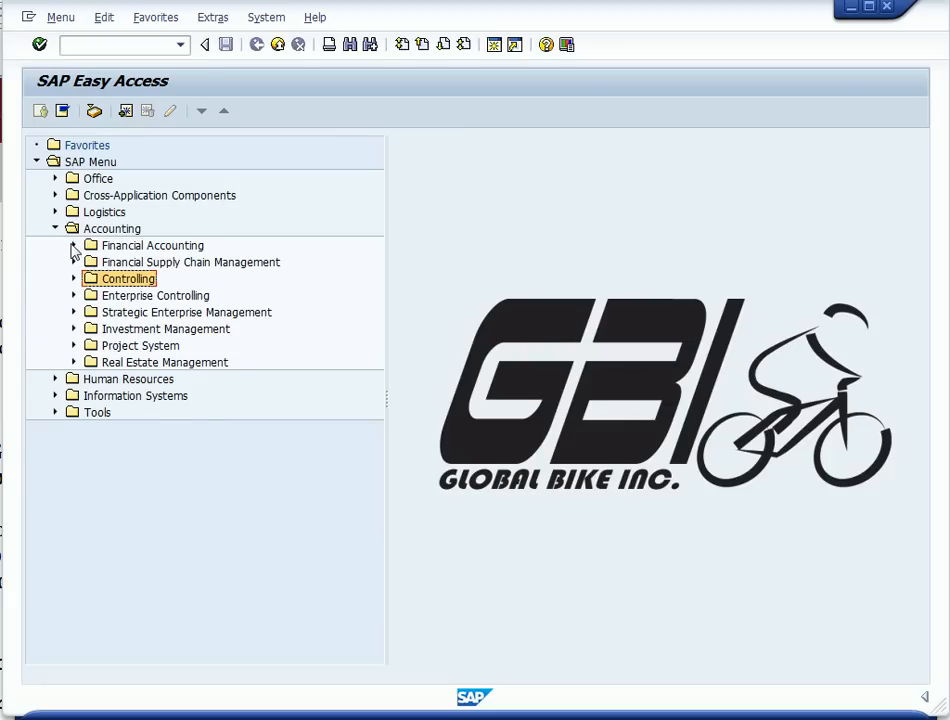
{"action": "left_click", "coordinate": [74, 245]}
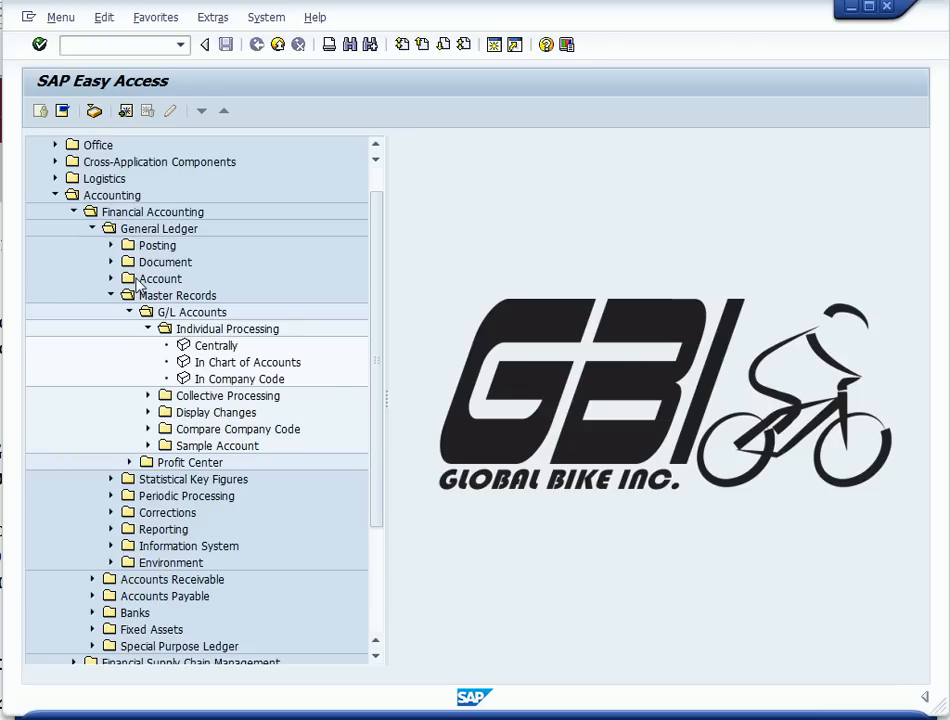
{"action": "left_click", "coordinate": [93, 228]}
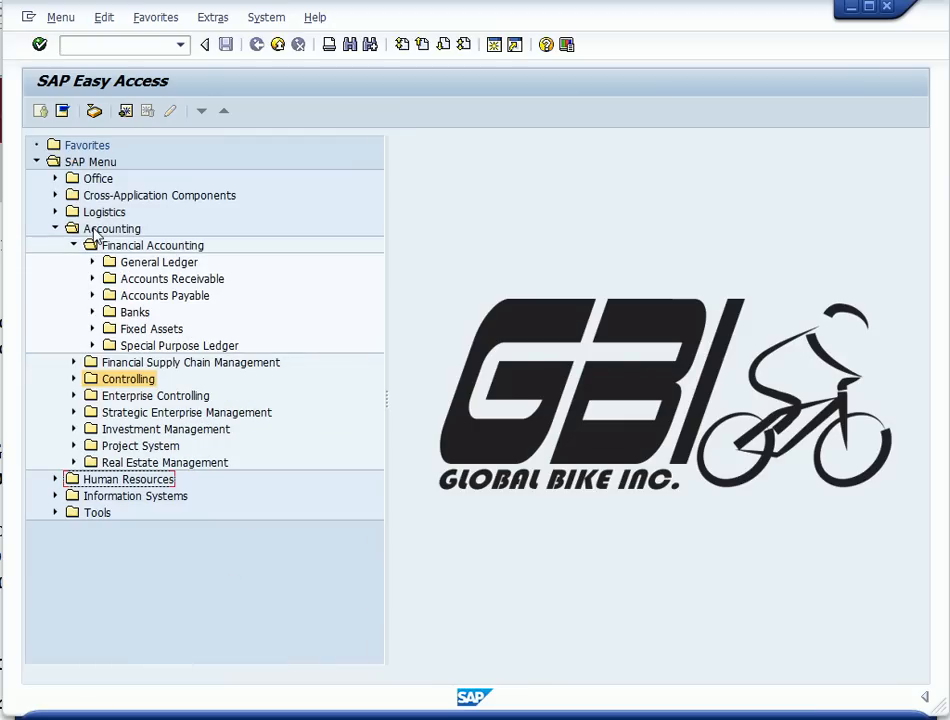
{"action": "left_click", "coordinate": [93, 296]}
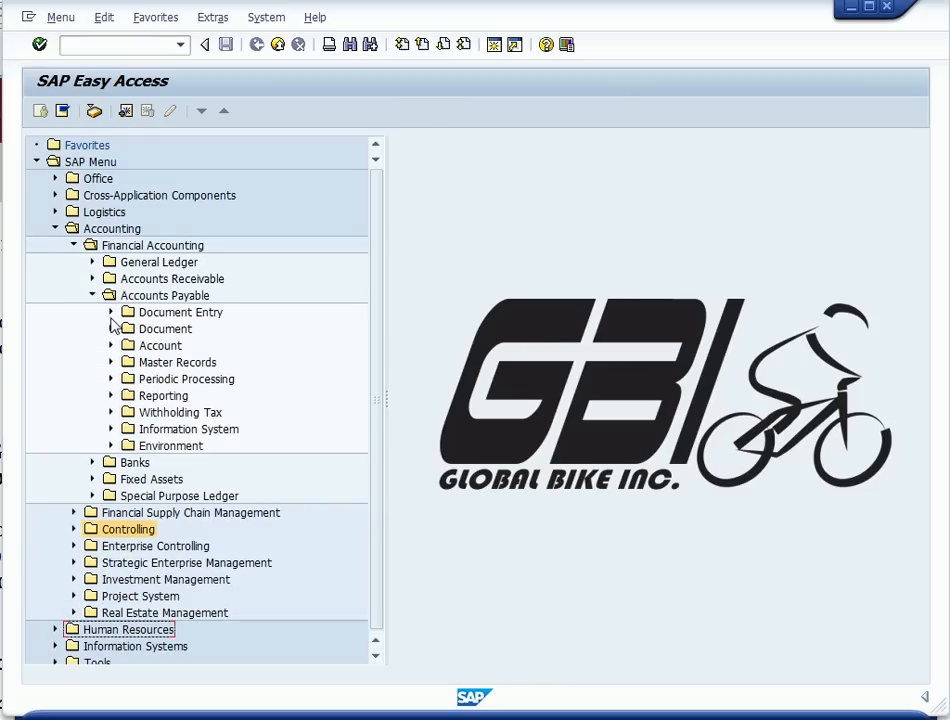
{"action": "left_click", "coordinate": [111, 362]}
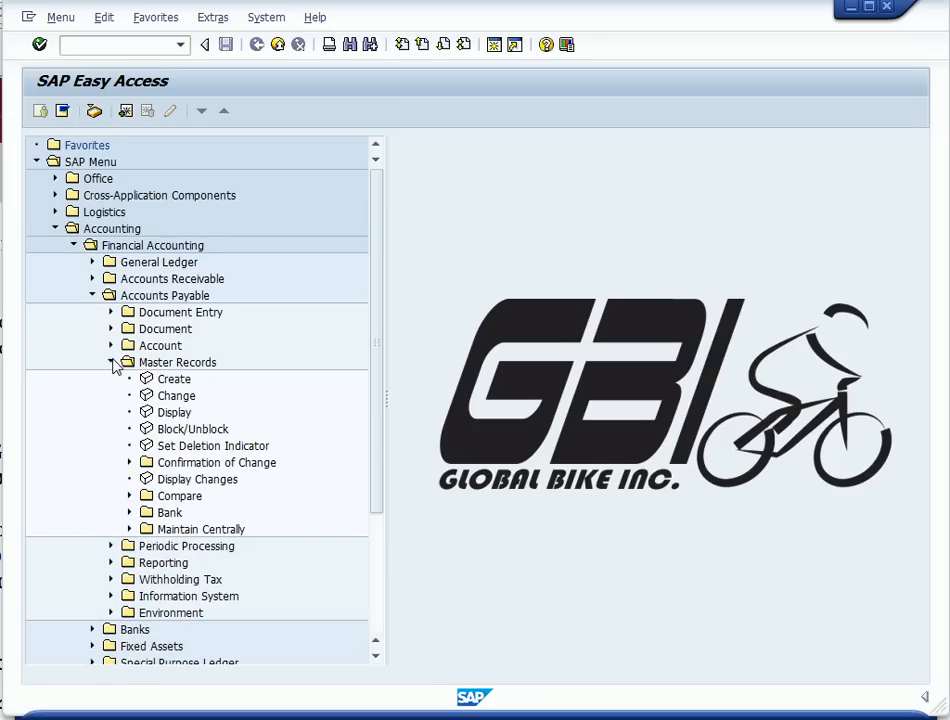
{"action": "double_click", "coordinate": [160, 379]}
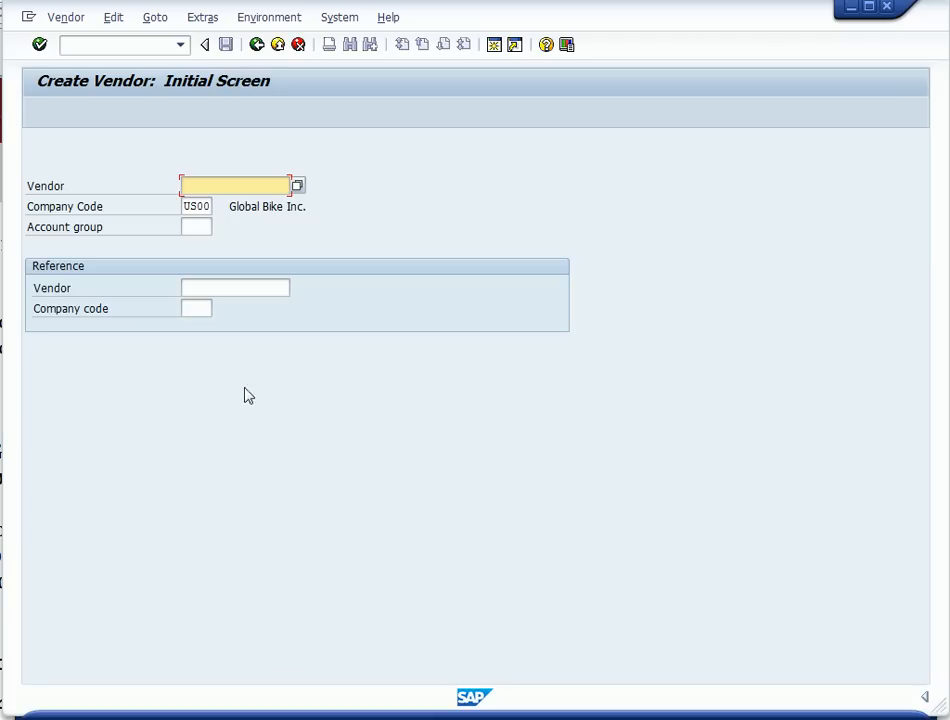
Assign account group KRED, vendor with internal number assignment, to the new vendor in company code US00
{"action": "left_click", "coordinate": [191, 229]}
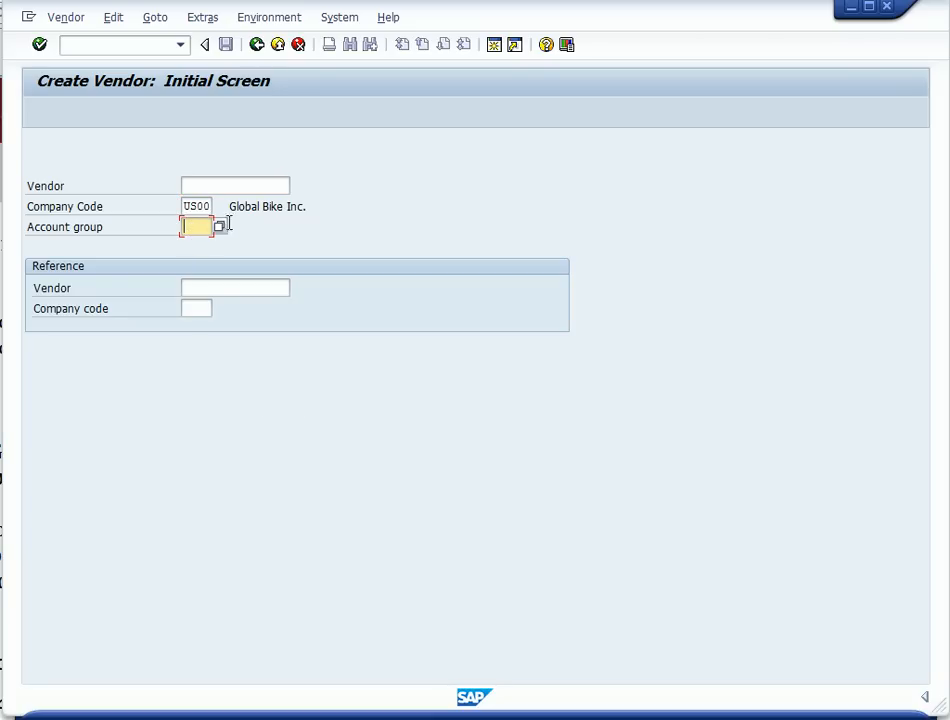
{"action": "left_click", "coordinate": [219, 228]}
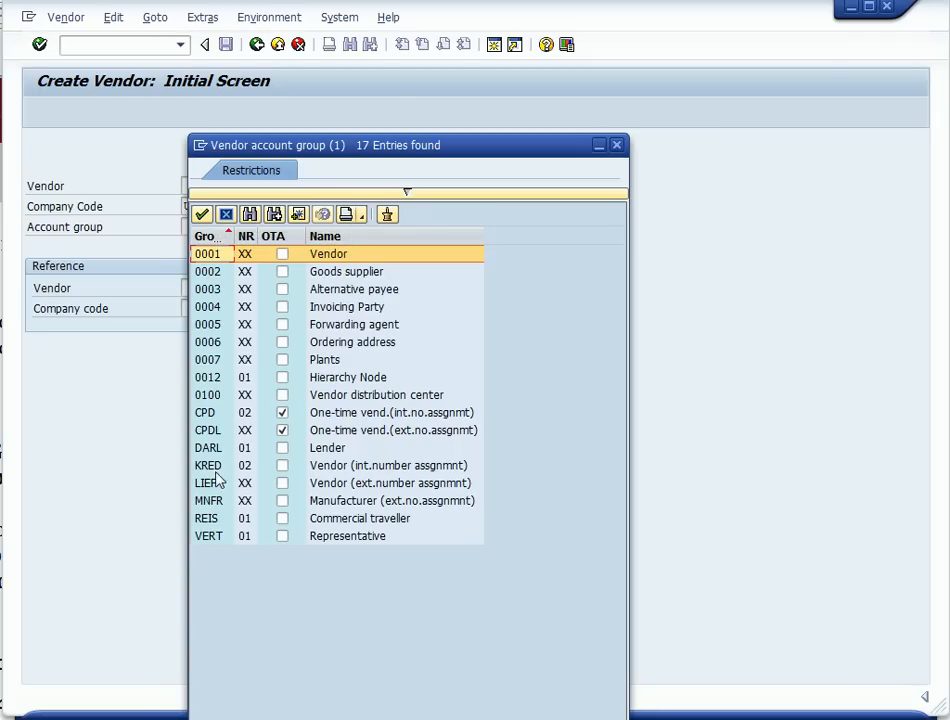
{"action": "double_click", "coordinate": [330, 468]}
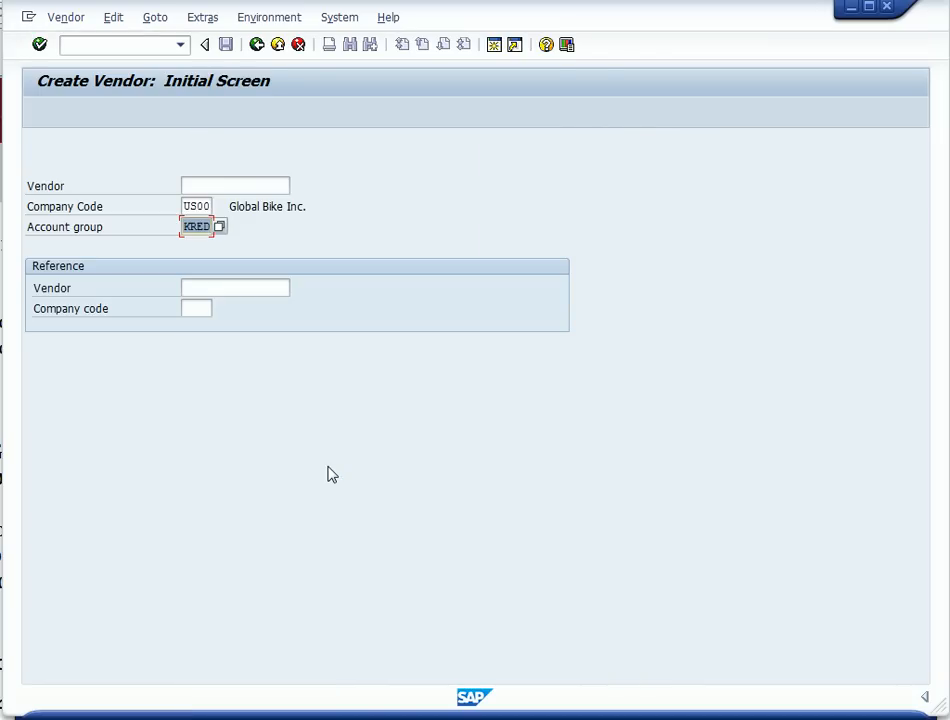
Use vendor 105000 in company code US00 as the reference and continue to the address data
{"action": "left_click", "coordinate": [202, 288]}
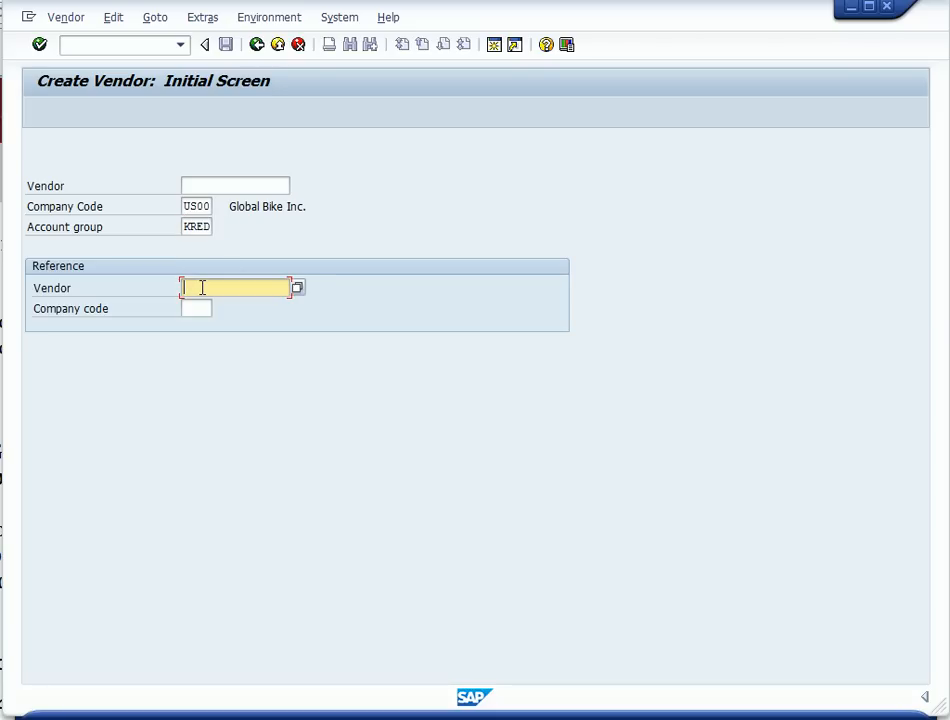
{"action": "type", "text": "105000"}
{"action": "left_click", "coordinate": [197, 309]}
{"action": "type", "text": "US00"}
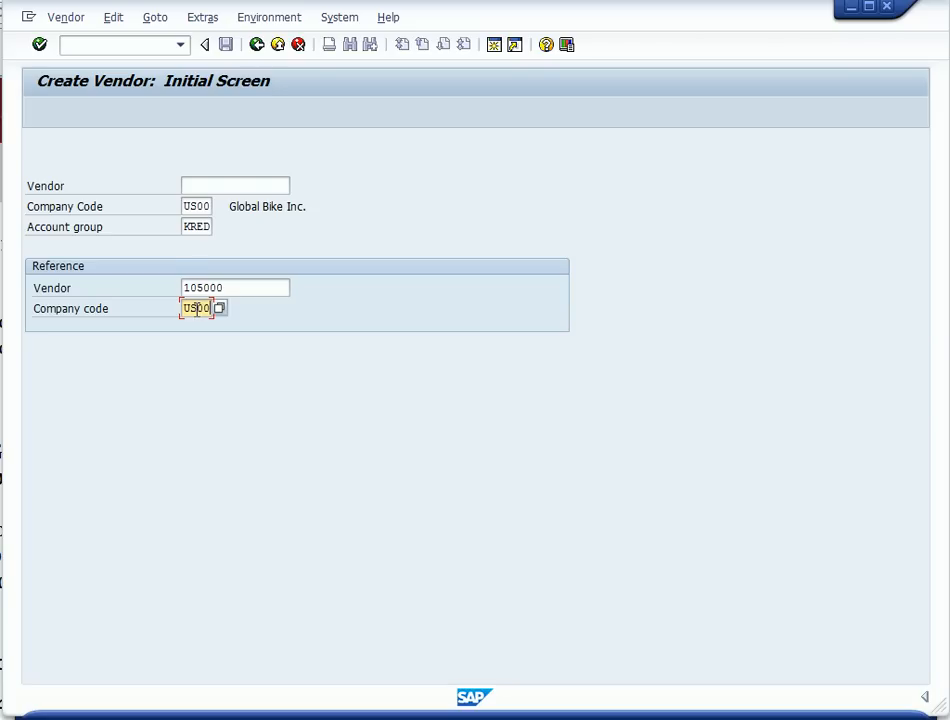
{"action": "left_click", "coordinate": [37, 54]}
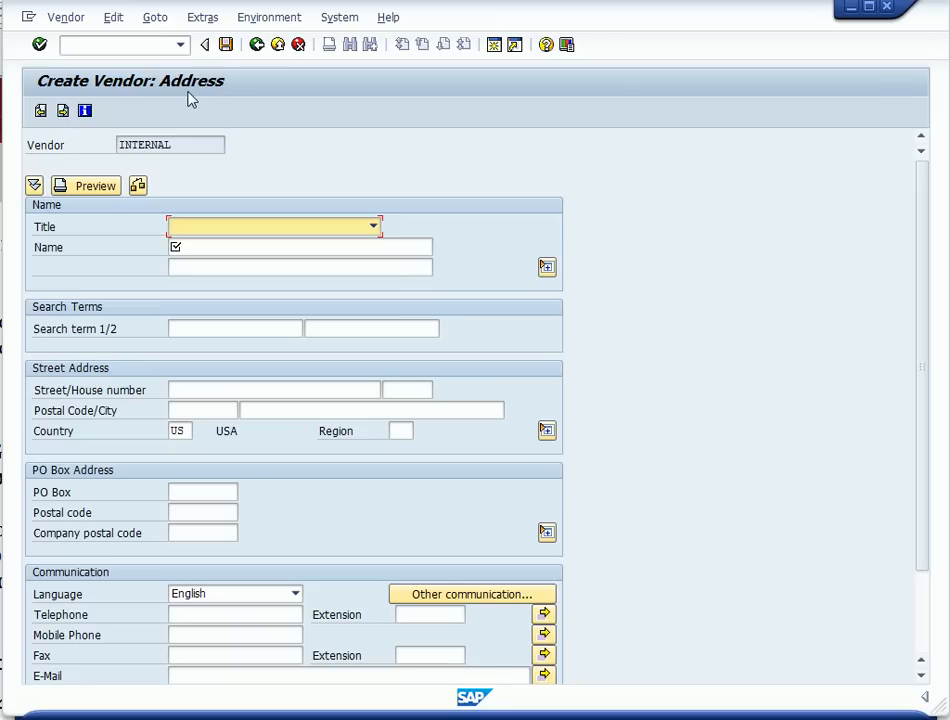
Name the vendor "Cardinal Properties 000" and set its first search term to 000
{"action": "left_click", "coordinate": [215, 246]}
{"action": "type", "text": "cAR"}
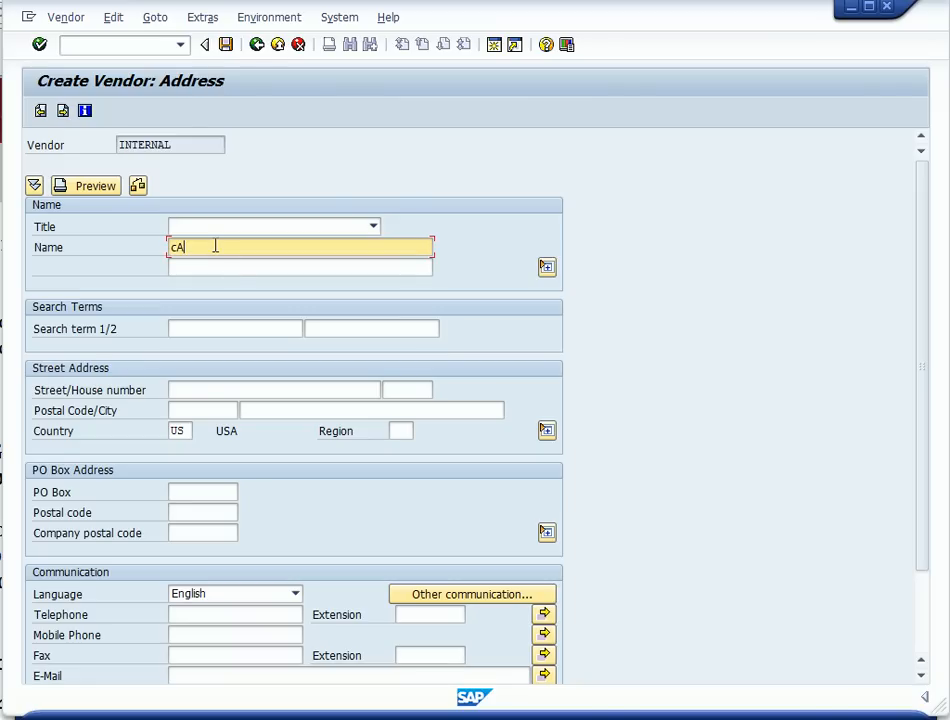
{"action": "key", "text": "BackSpace"}
{"action": "key", "text": "BackSpace"}
{"action": "key", "text": "BackSpace"}
{"action": "type", "text": "Cardinal Properties"}
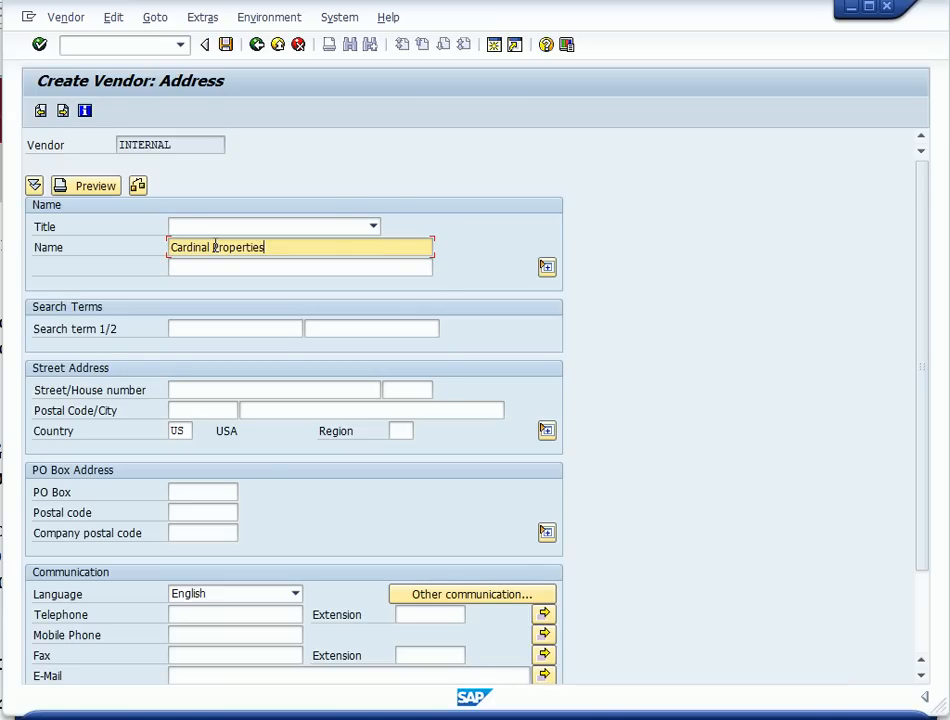
{"action": "type", "text": " 000"}
{"action": "left_click", "coordinate": [189, 330]}
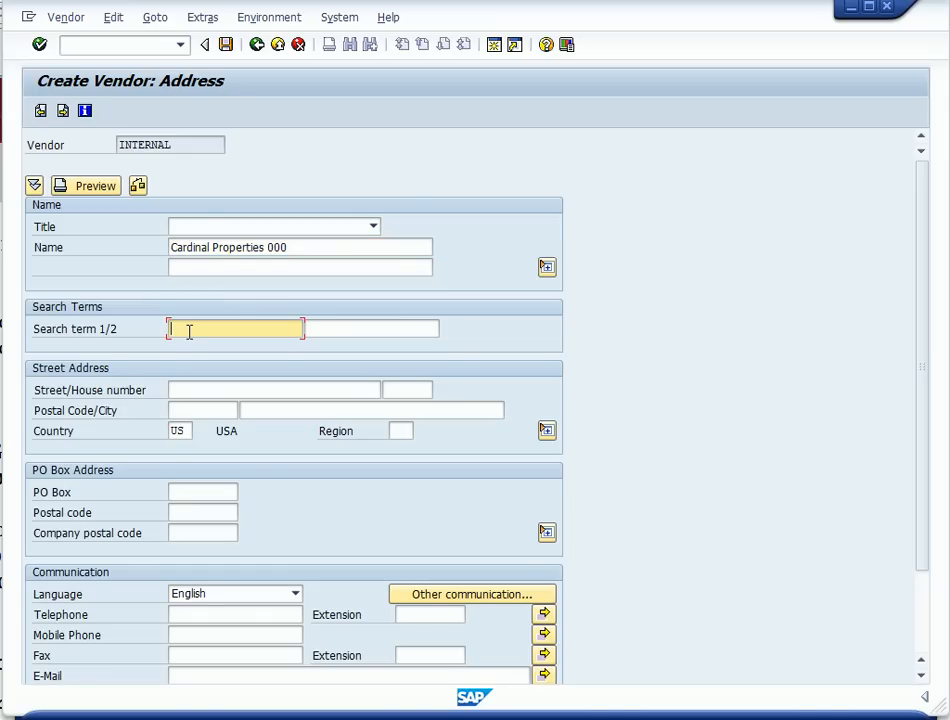
{"action": "type", "text": "000"}
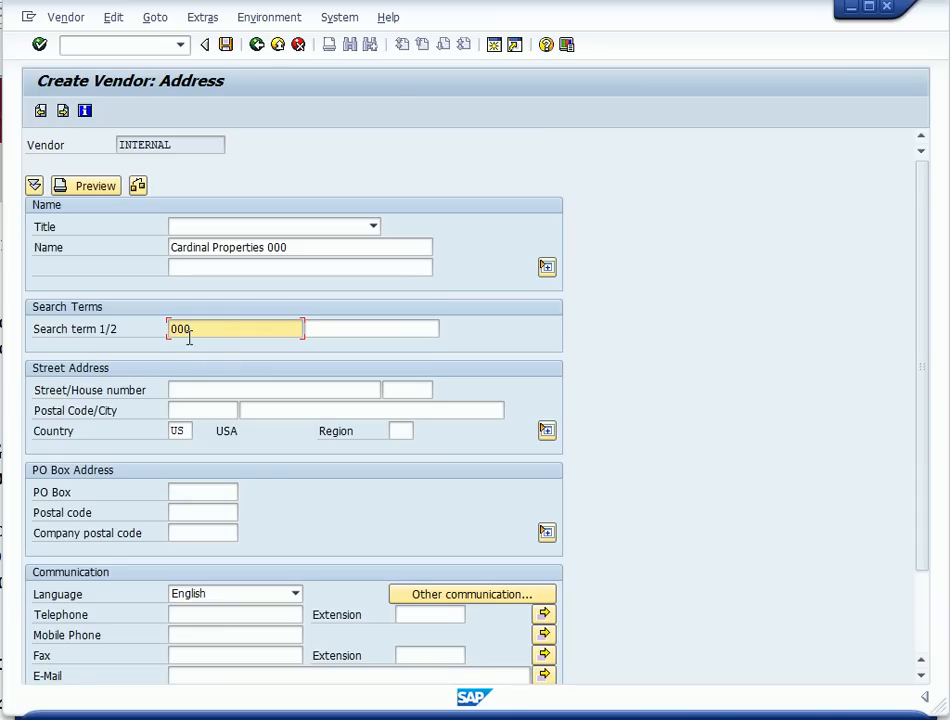
Fill in the vendor's postal code, city and region in the street address and continue to the control data
{"action": "left_click", "coordinate": [186, 407]}
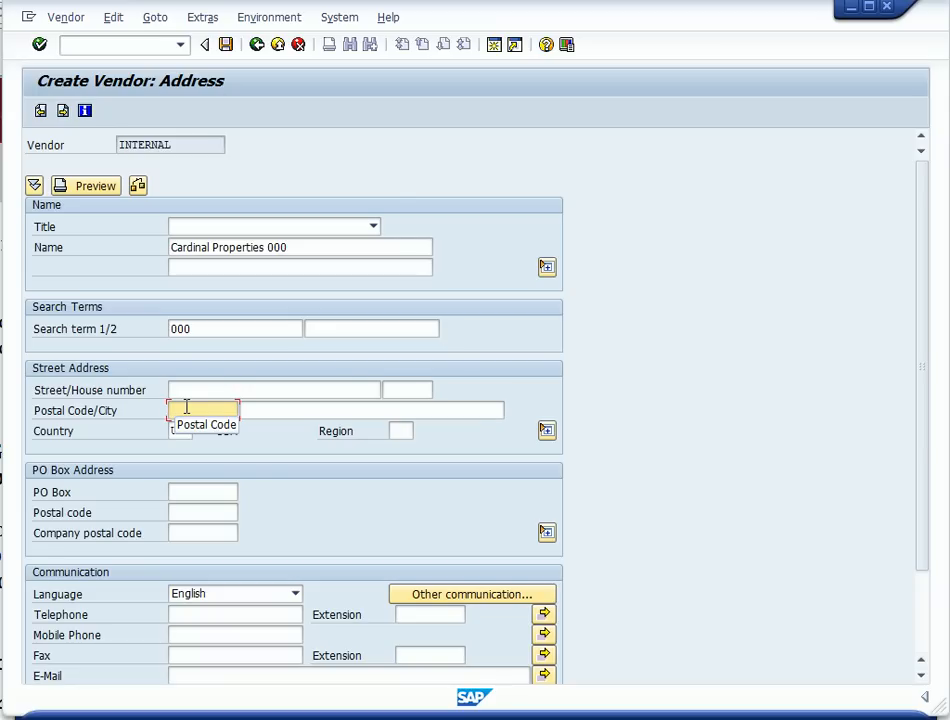
{"action": "type", "text": "553"}
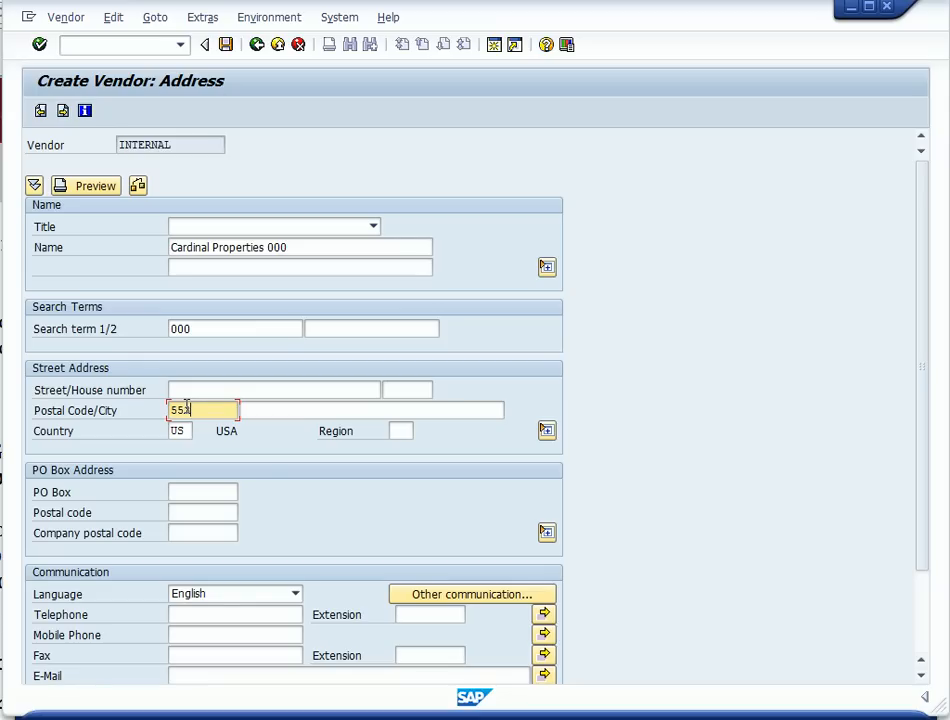
{"action": "type", "text": "4"}
{"action": "type", "text": "7"}
{"action": "left_click", "coordinate": [254, 407]}
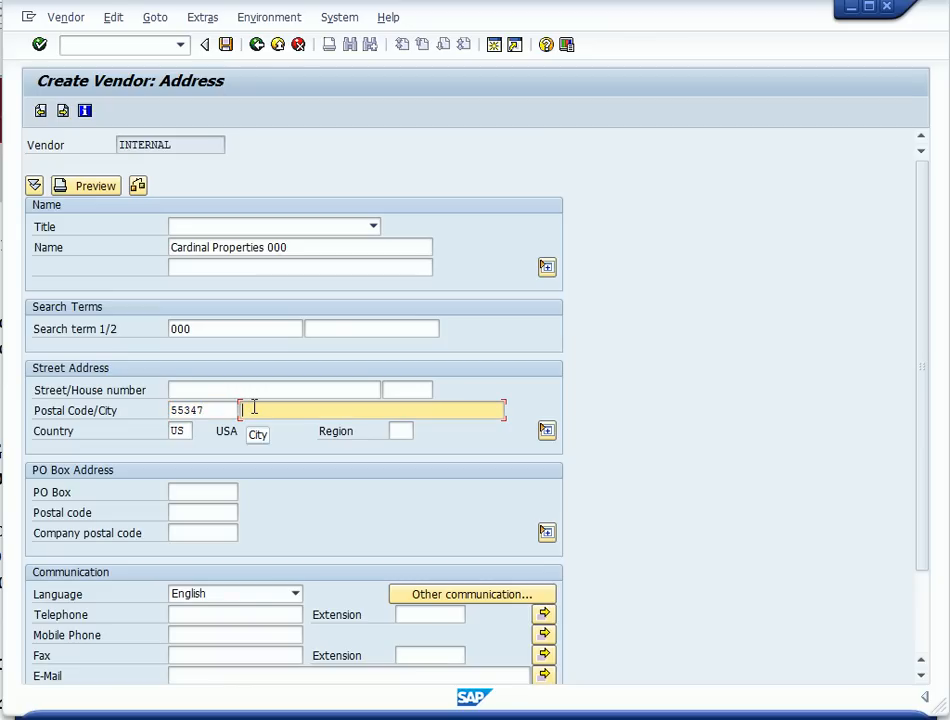
{"action": "type", "text": "Eden Prairie"}
{"action": "left_click", "coordinate": [401, 429]}
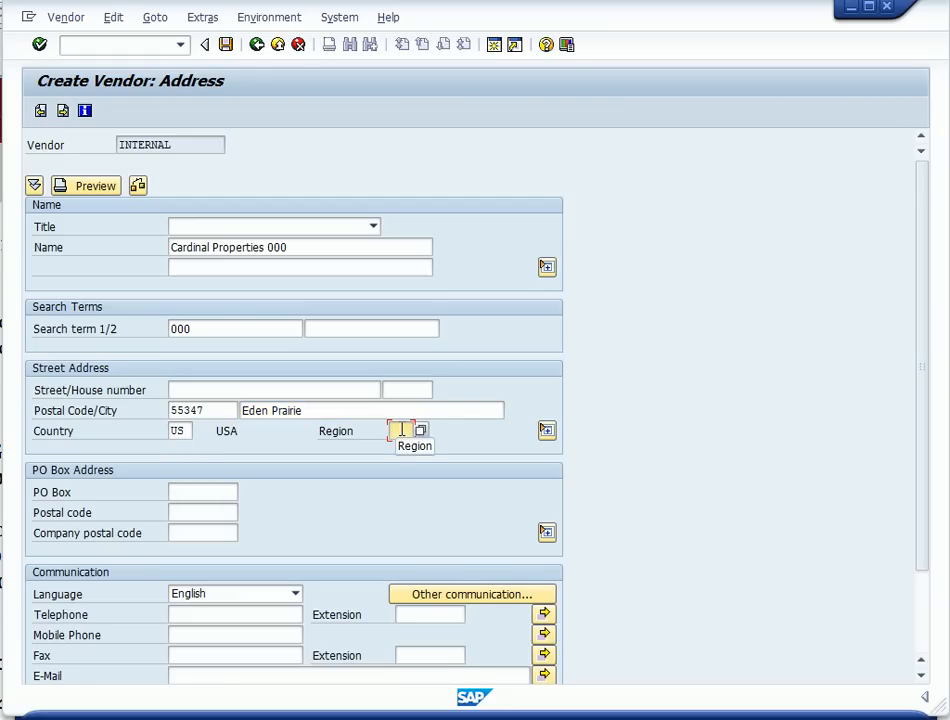
{"action": "type", "text": "M"}
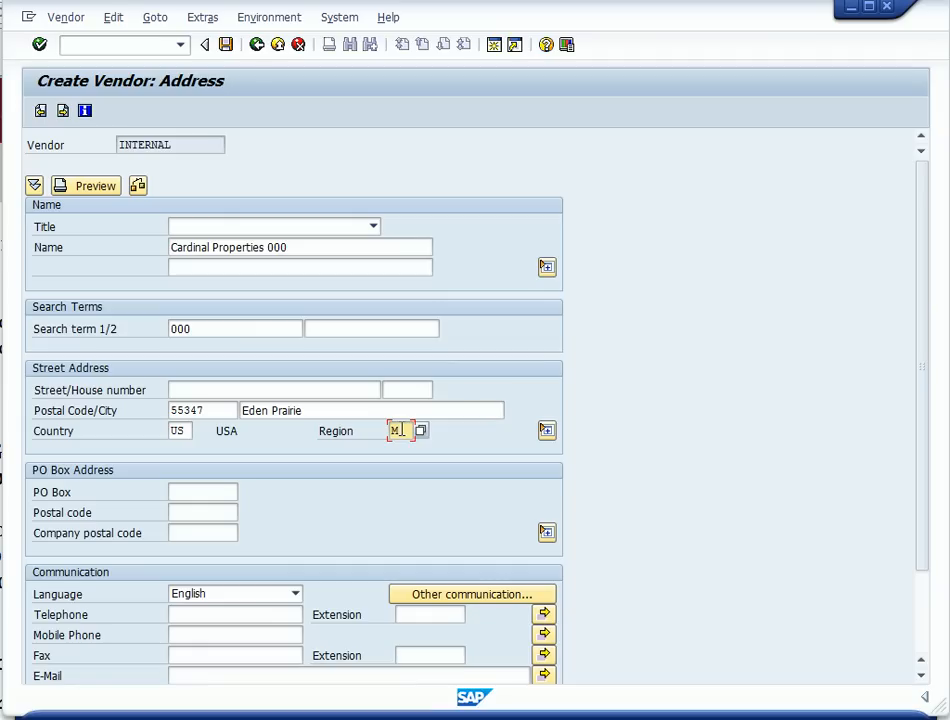
{"action": "type", "text": "N"}
{"action": "left_click", "coordinate": [41, 44]}
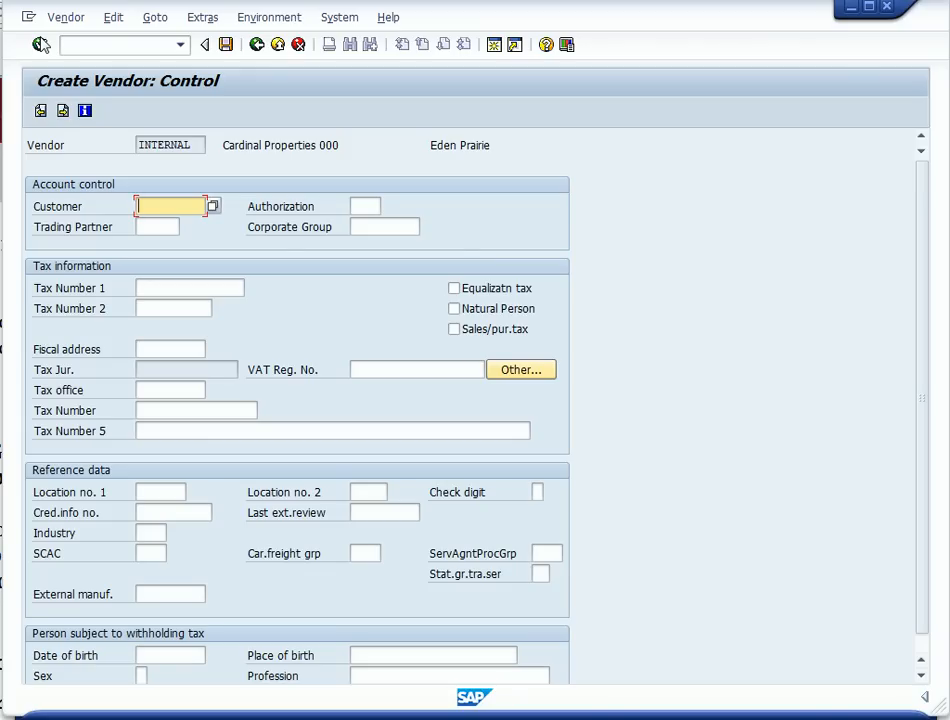
Set the vendor's reconciliation account to 110005 in the accounting information, save the vendor and return to the start screen
{"action": "left_click", "coordinate": [40, 45]}
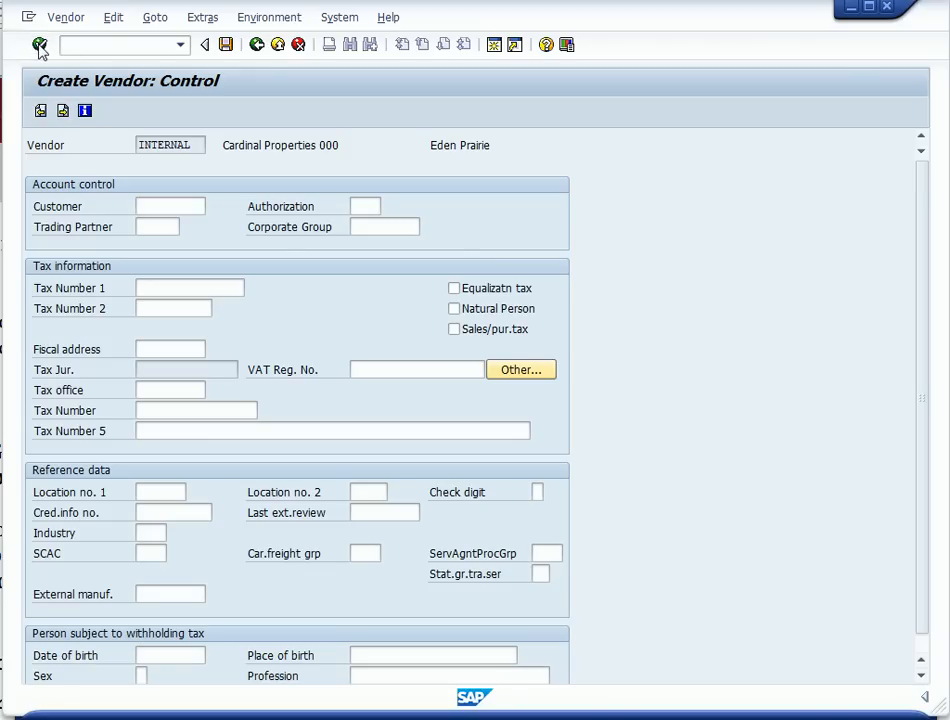
{"action": "left_click", "coordinate": [40, 45]}
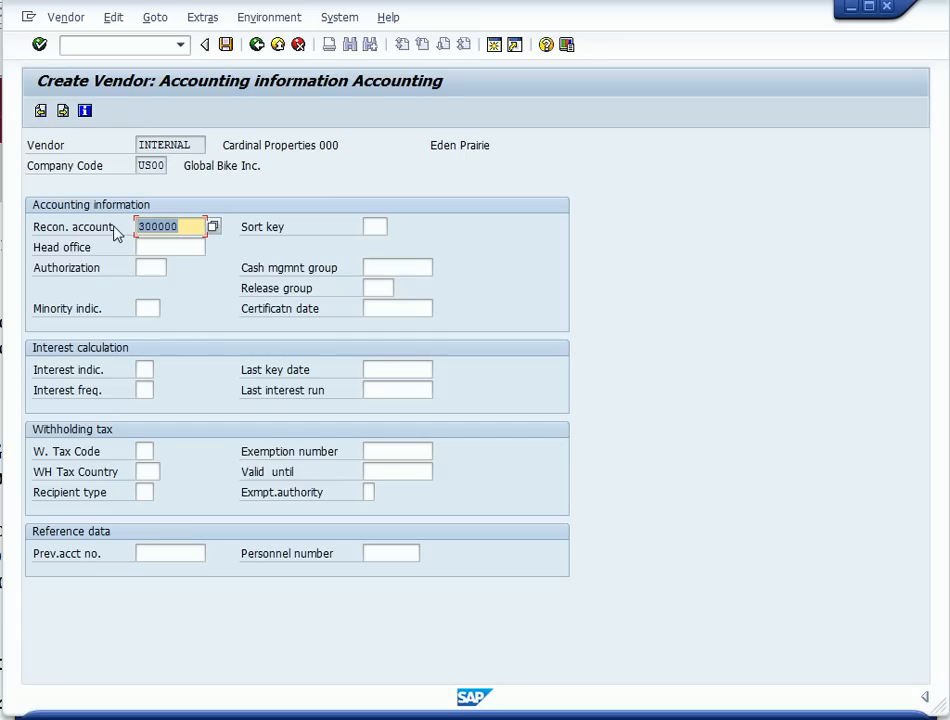
{"action": "type", "text": "110005"}
{"action": "left_click", "coordinate": [40, 45]}
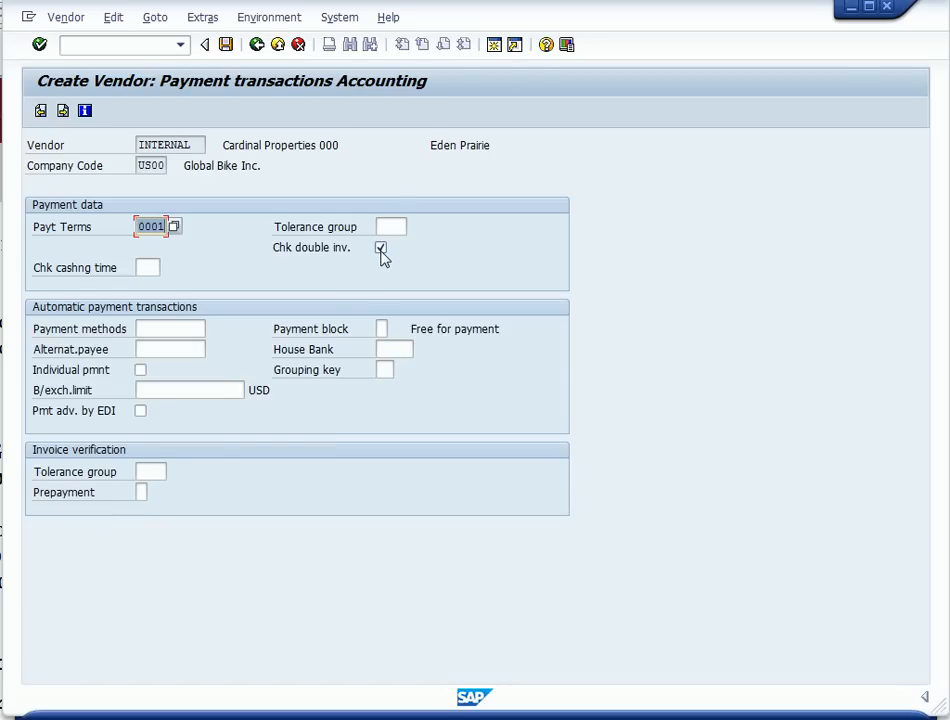
{"action": "left_click", "coordinate": [226, 45]}
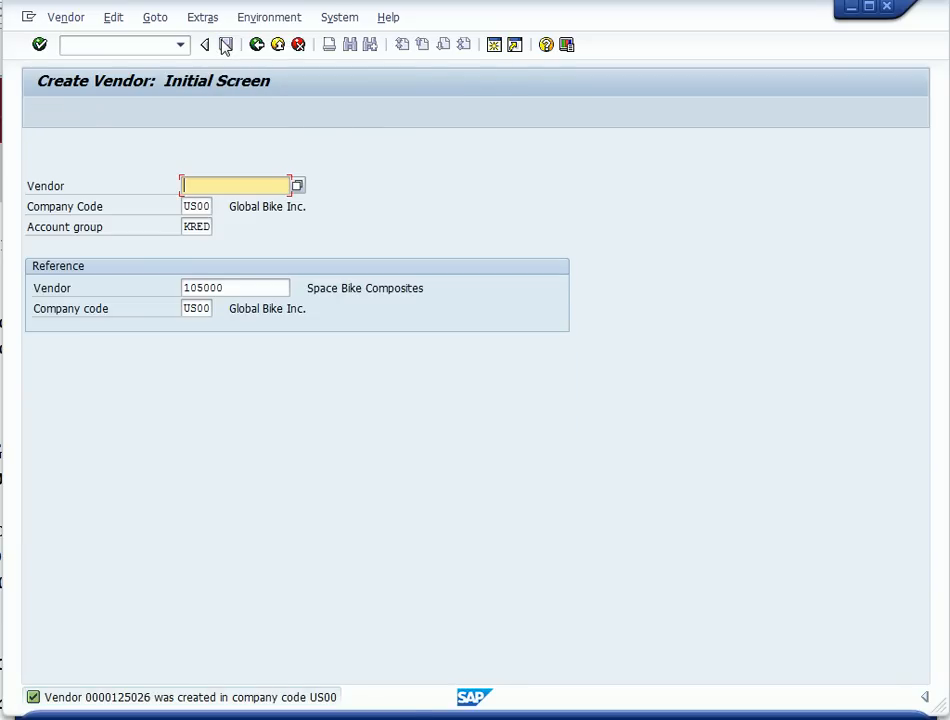
{"action": "left_click", "coordinate": [278, 45]}
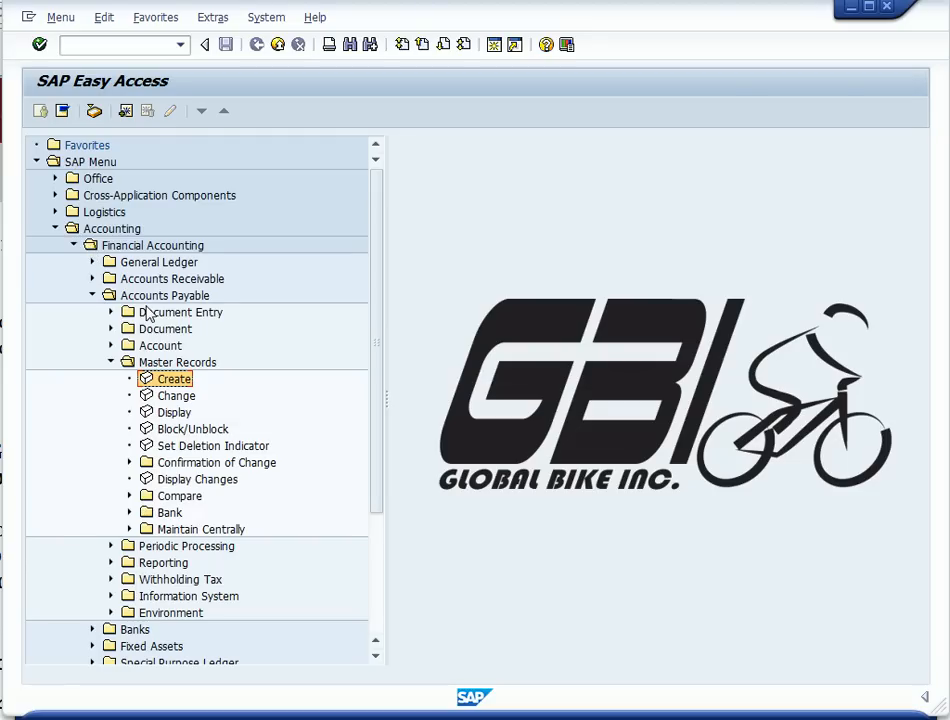
Open vendor invoice entry from the Accounts Payable document entry functions
{"action": "left_click", "coordinate": [111, 363]}
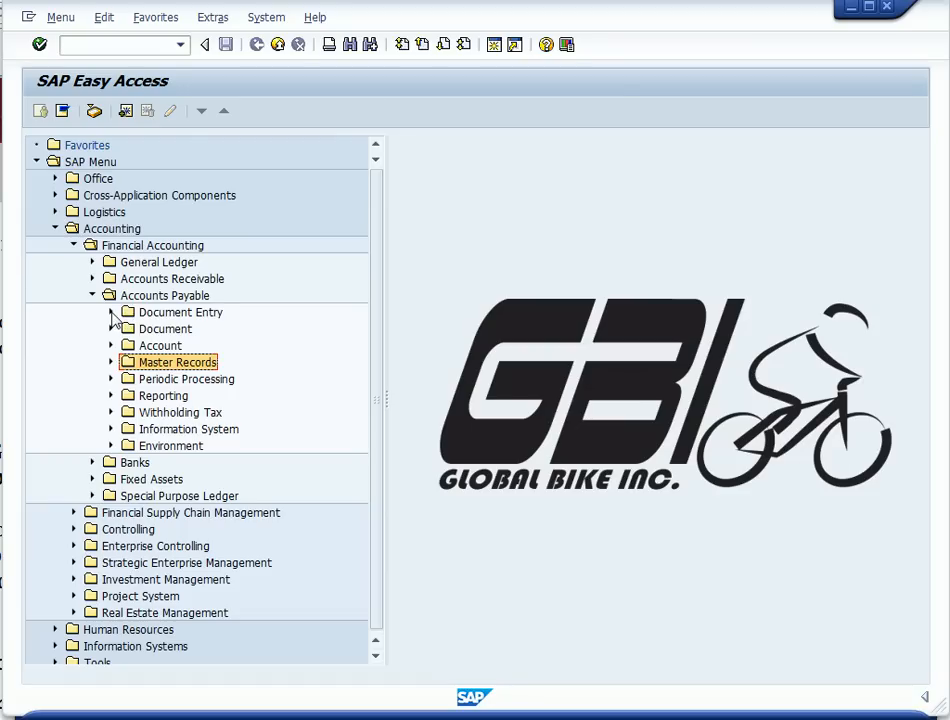
{"action": "left_click", "coordinate": [111, 312]}
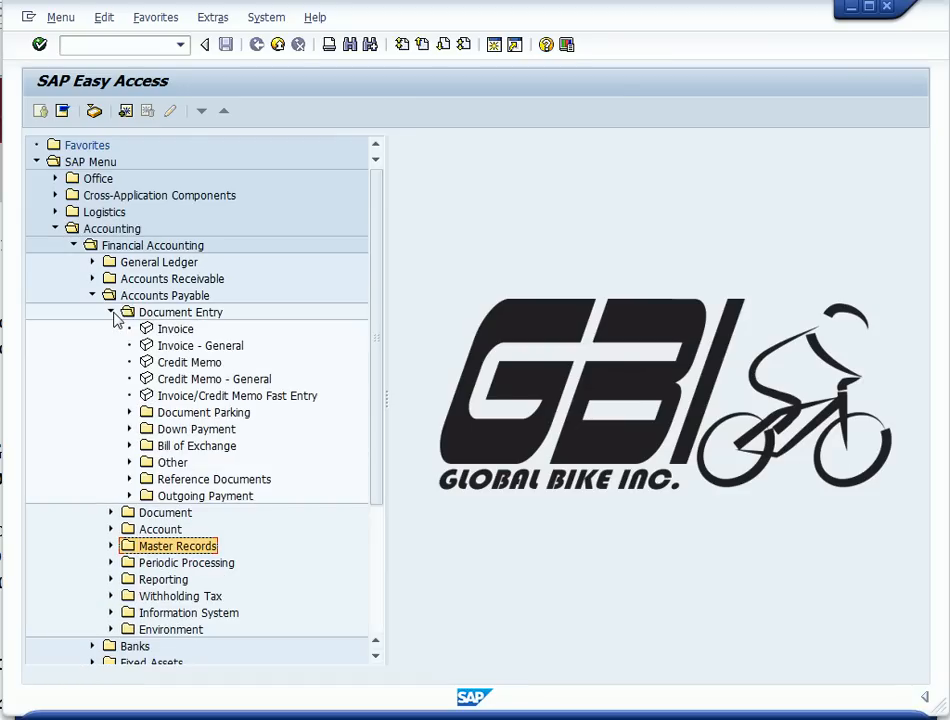
{"action": "left_click", "coordinate": [177, 333]}
{"action": "double_click", "coordinate": [176, 330]}
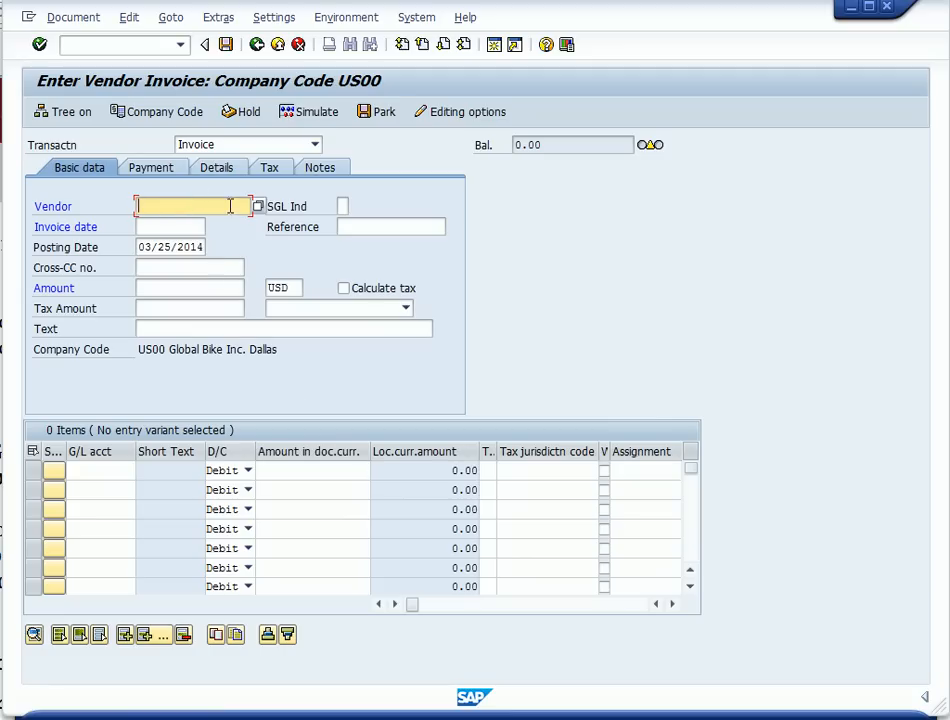
Find vendors with search term 000 and assign Cardinal Properties 000 as the invoice's vendor
{"action": "left_click", "coordinate": [257, 207]}
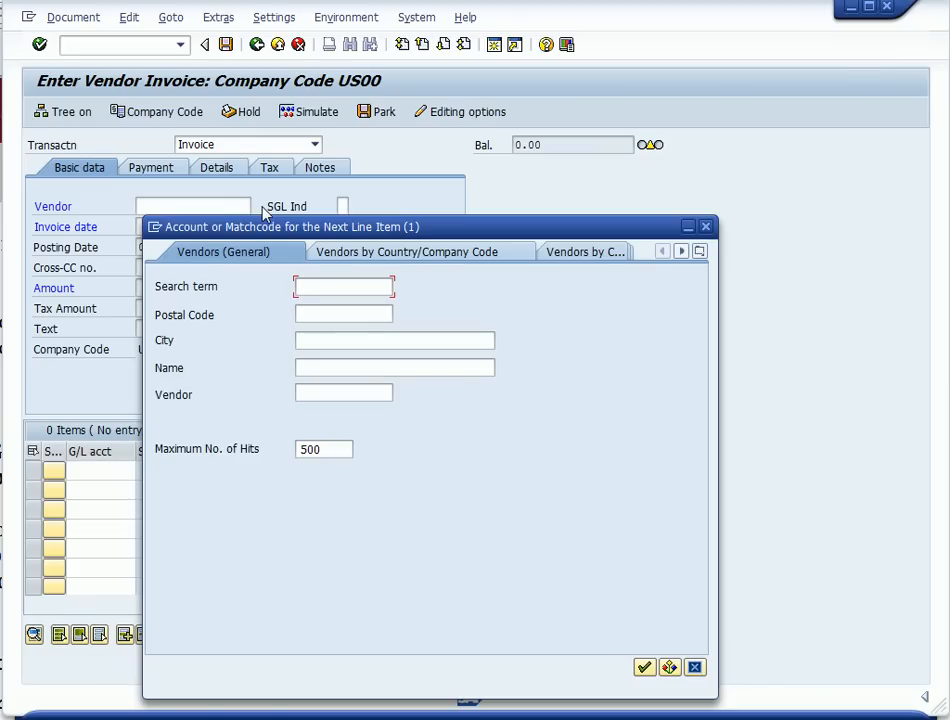
{"action": "type", "text": "000"}
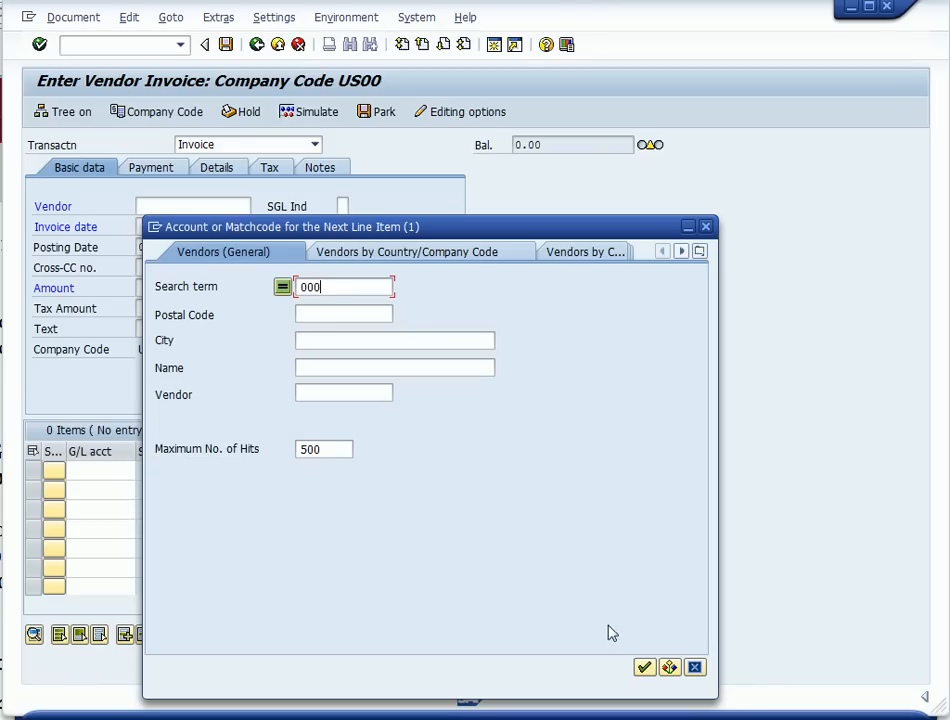
{"action": "left_click", "coordinate": [644, 667]}
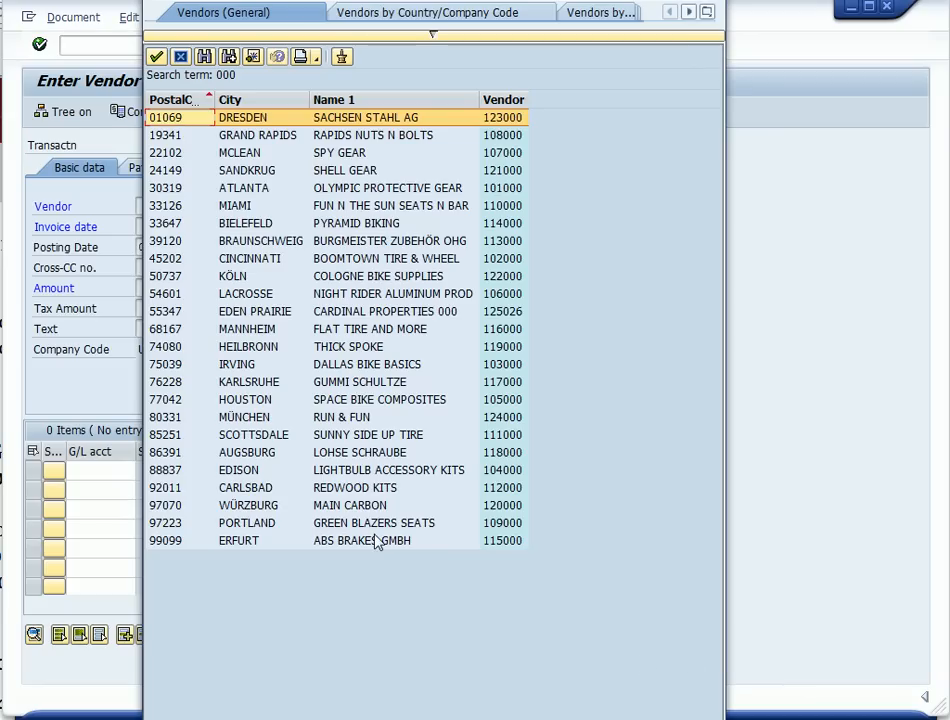
{"action": "double_click", "coordinate": [250, 315]}
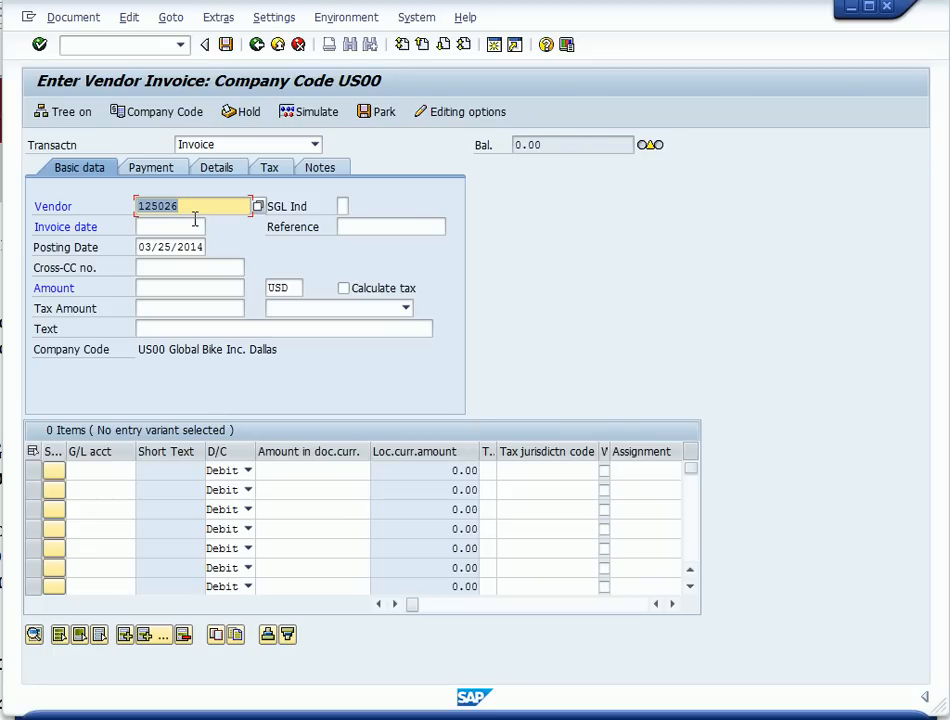
Set the invoice date to 03/25/2014 and the invoice amount to 1500 USD
{"action": "left_click", "coordinate": [154, 223]}
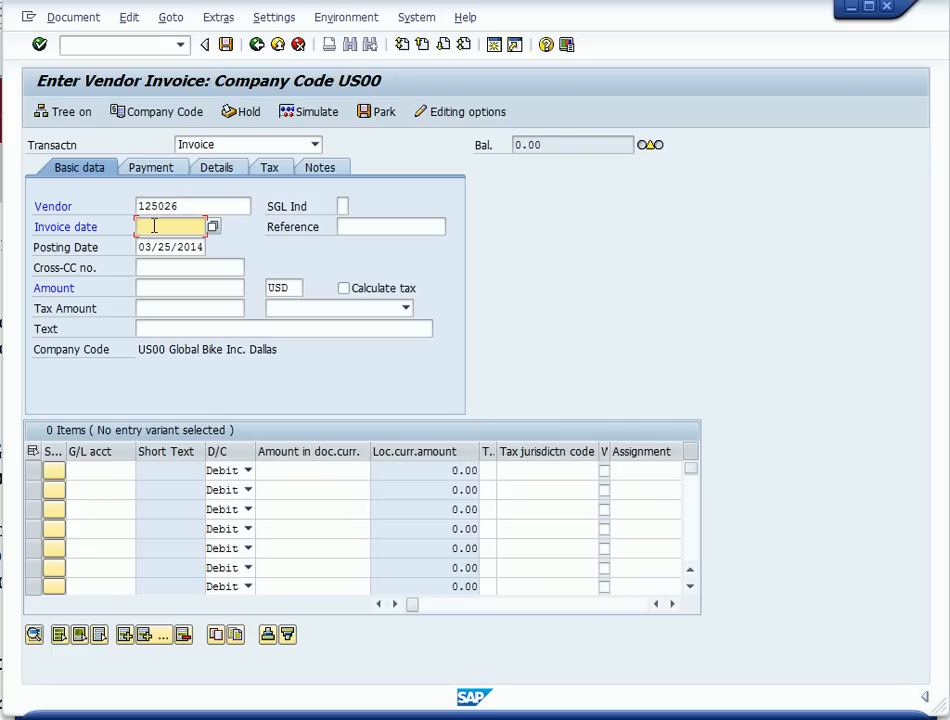
{"action": "left_click", "coordinate": [214, 229]}
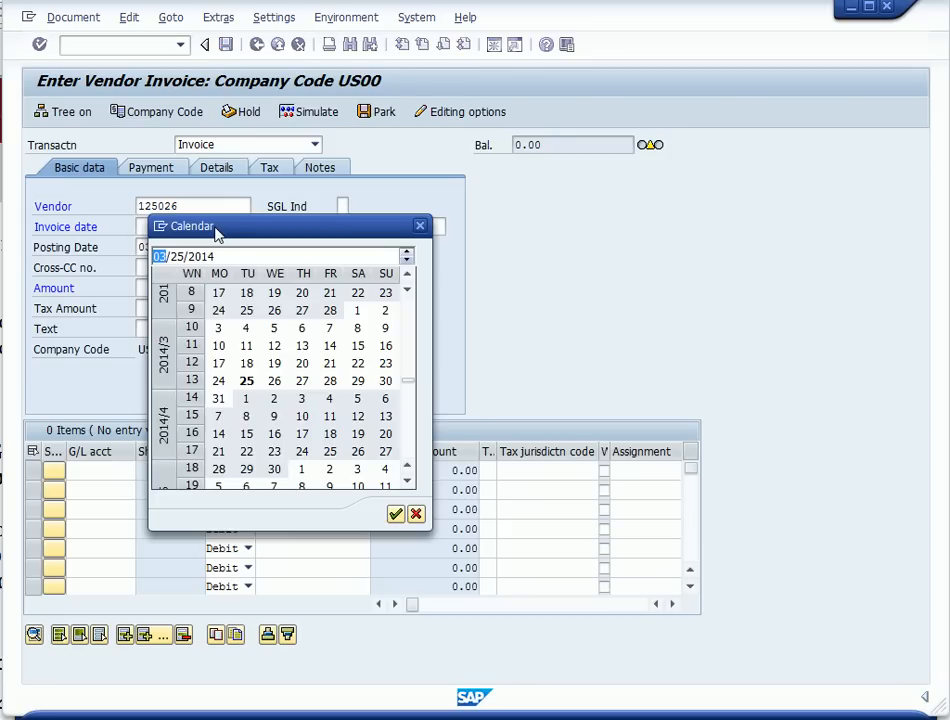
{"action": "double_click", "coordinate": [247, 382]}
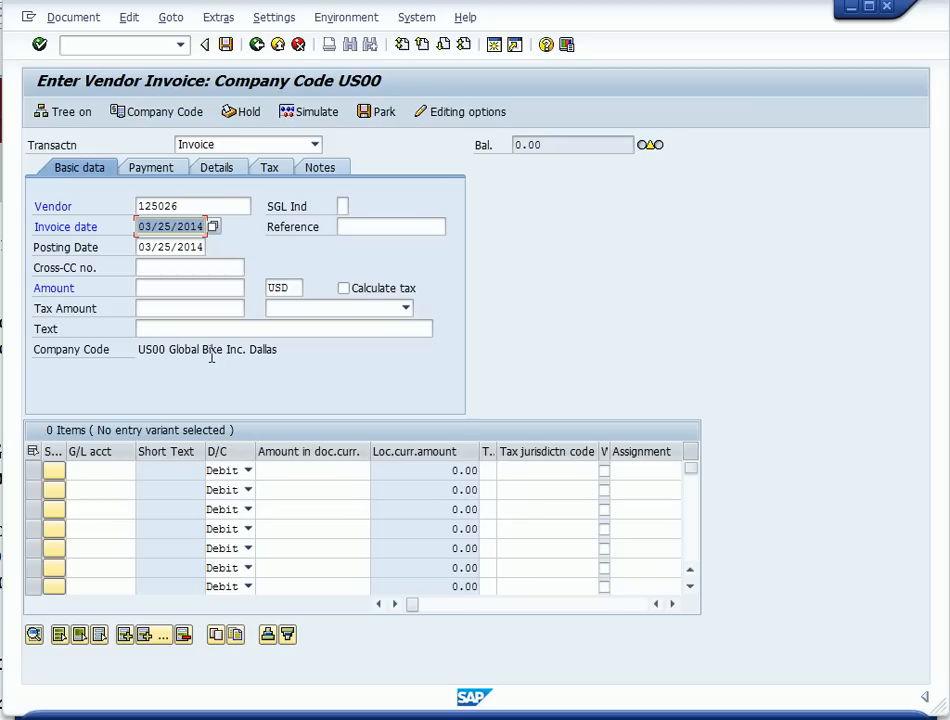
{"action": "left_click", "coordinate": [142, 288]}
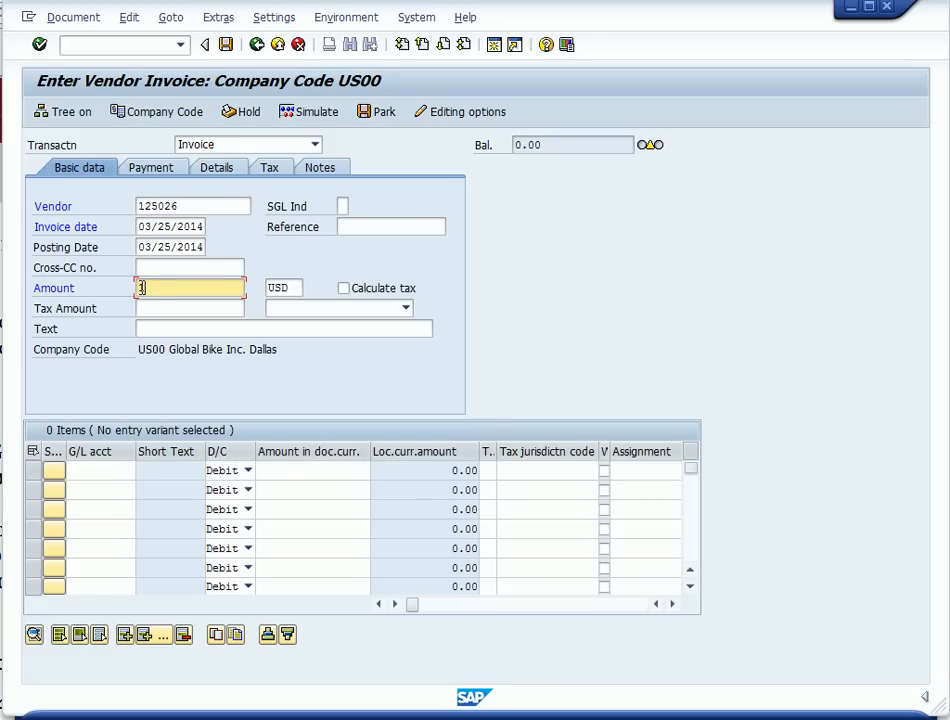
{"action": "type", "text": "1500"}
Enter G/L account 750005 with a debit amount of 1500 as the first invoice line item
{"action": "left_click", "coordinate": [102, 470]}
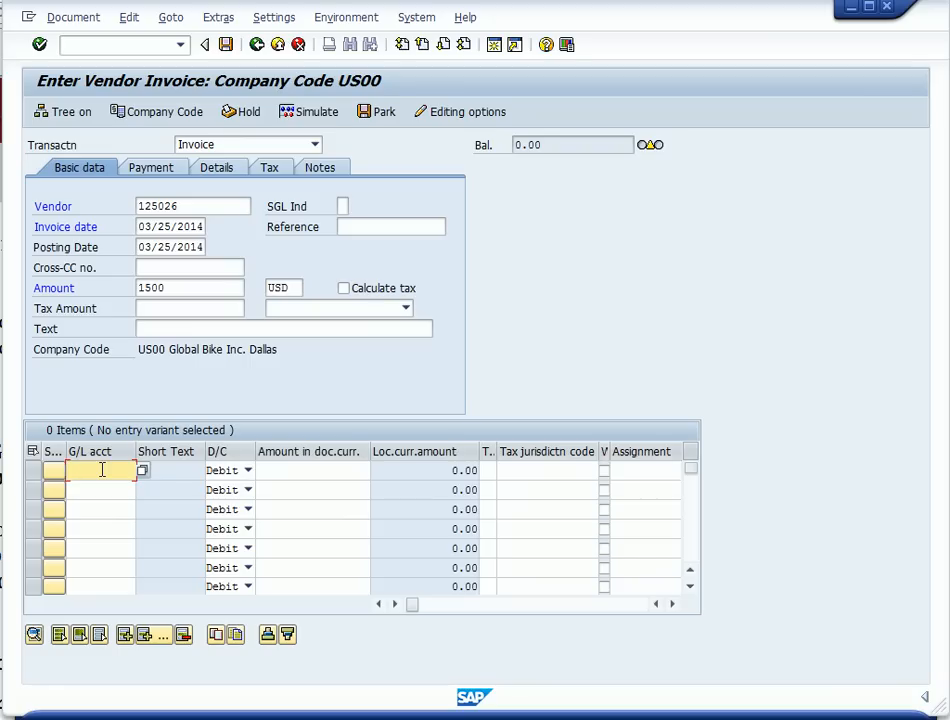
{"action": "type", "text": "75000"}
{"action": "type", "text": "5"}
{"action": "left_click", "coordinate": [282, 466]}
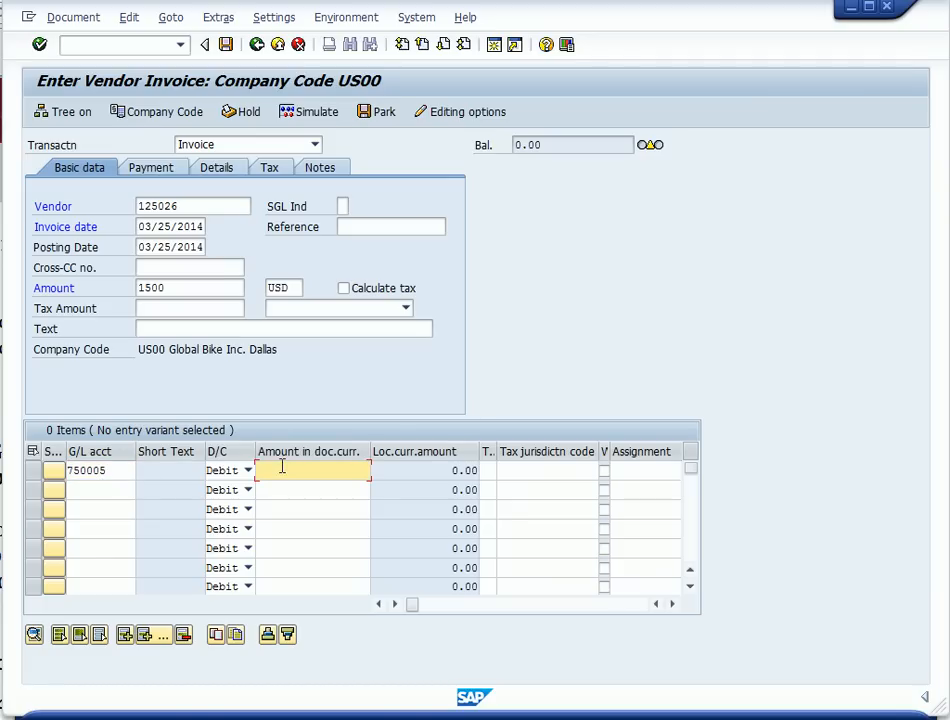
{"action": "type", "text": "1500"}
Enter "Invoice Cardinal Rent Expense 000" as the text of the vendor invoice
{"action": "left_click", "coordinate": [156, 325]}
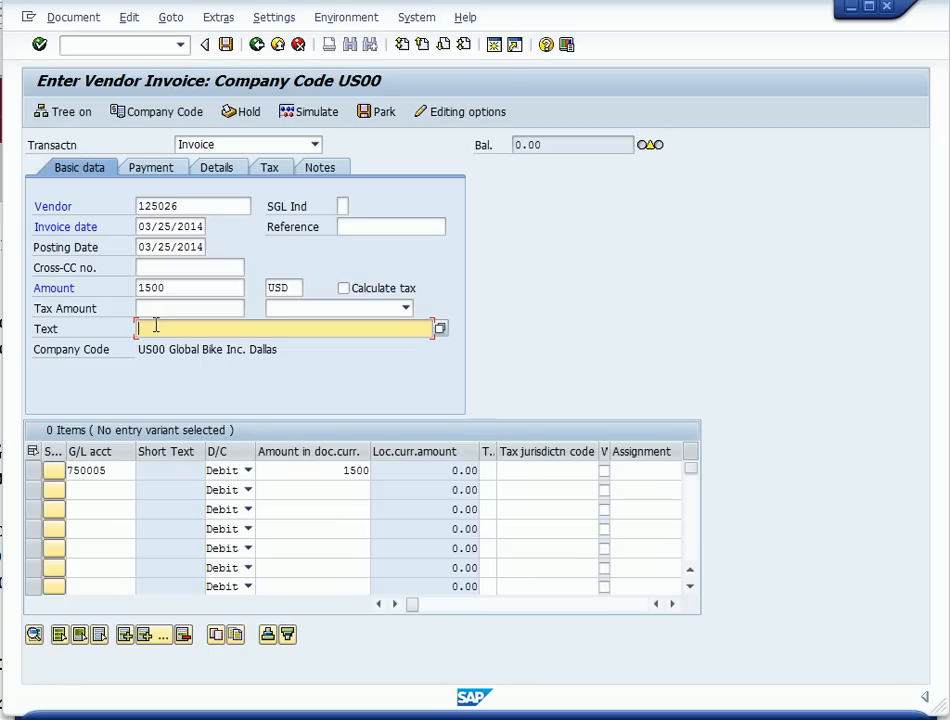
{"action": "type", "text": "INV"}
{"action": "key", "text": "BackSpace"}
{"action": "key", "text": "BackSpace"}
{"action": "key", "text": "BackSpace"}
{"action": "key", "text": "BackSpace"}
{"action": "type", "text": "Invoice Cardinal"}
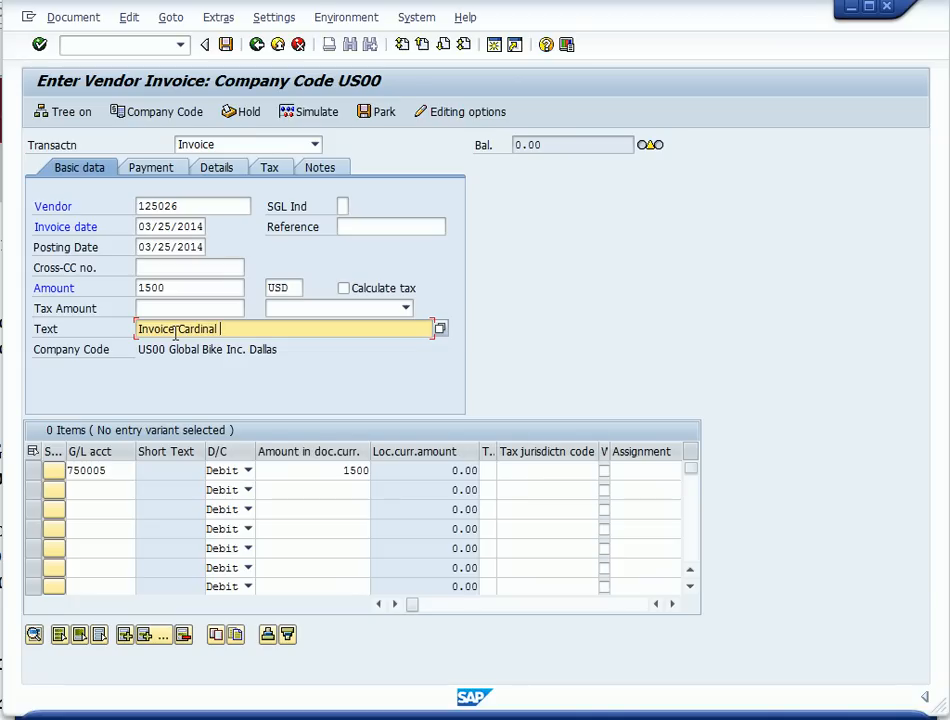
{"action": "type", "text": "Rent Expense 000"}
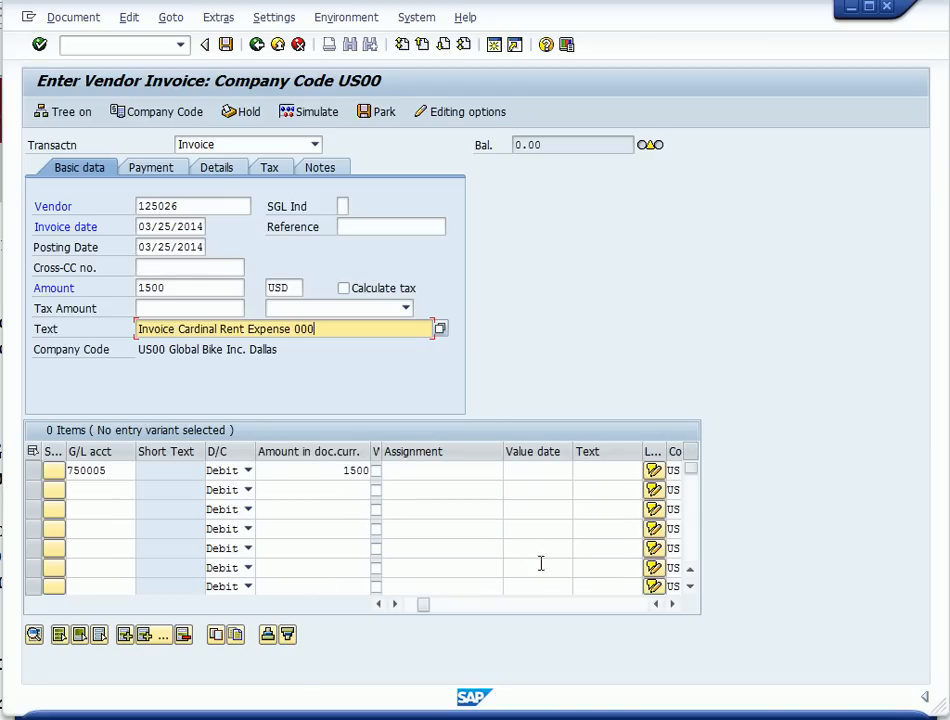
Find cost centers beginning with NAHR2 in company code US00 and assign NAHR2000 to the 750005 line item
{"action": "left_click", "coordinate": [632, 614]}
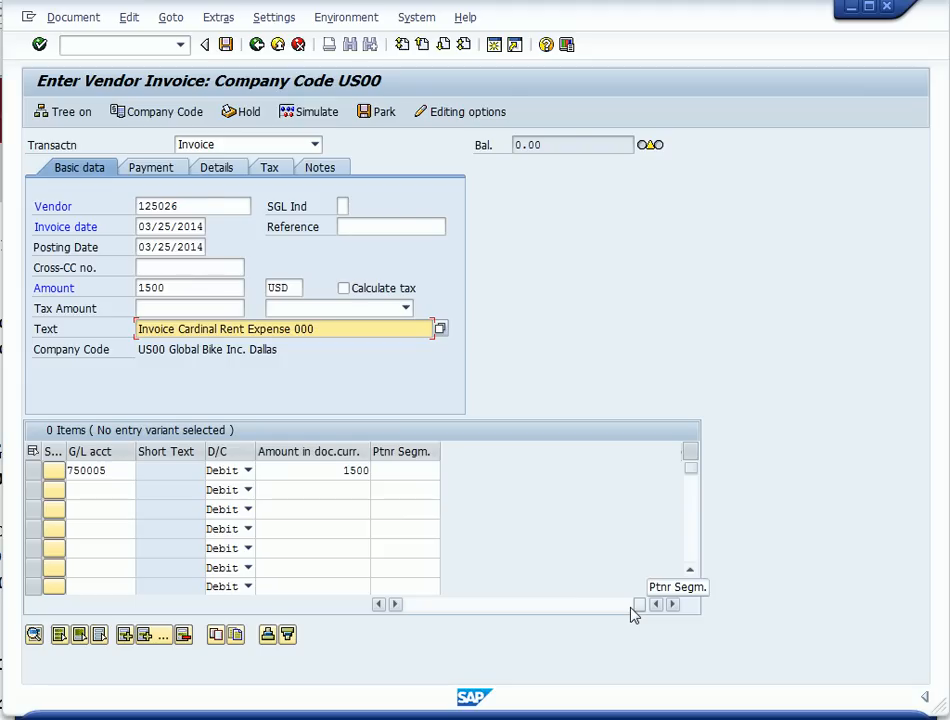
{"action": "left_click", "coordinate": [380, 605]}
{"action": "left_click", "coordinate": [380, 605]}
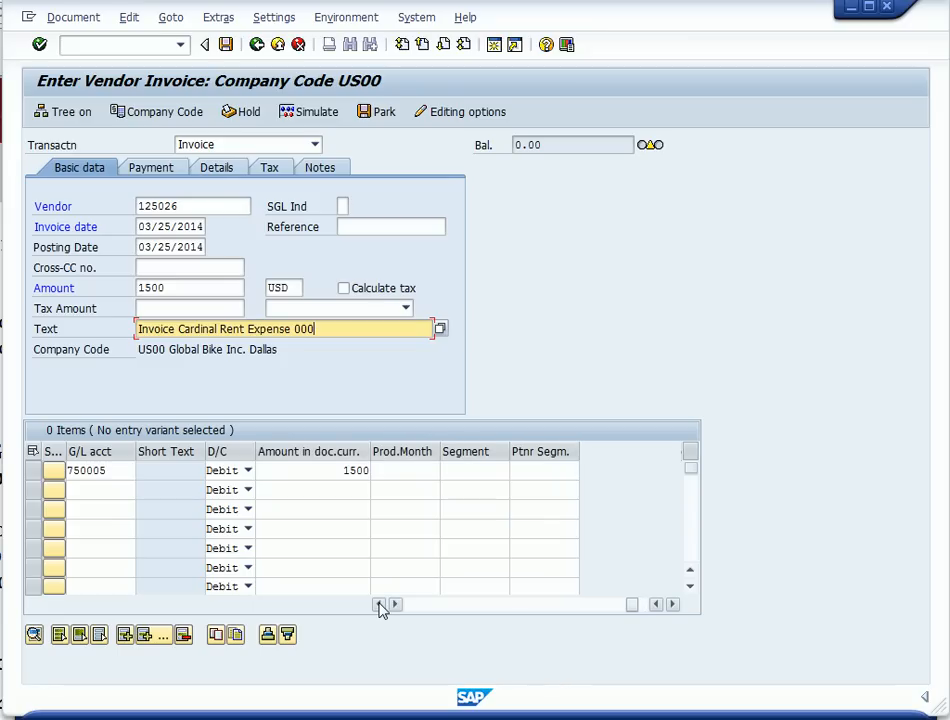
{"action": "left_click", "coordinate": [380, 605]}
{"action": "left_click", "coordinate": [380, 605]}
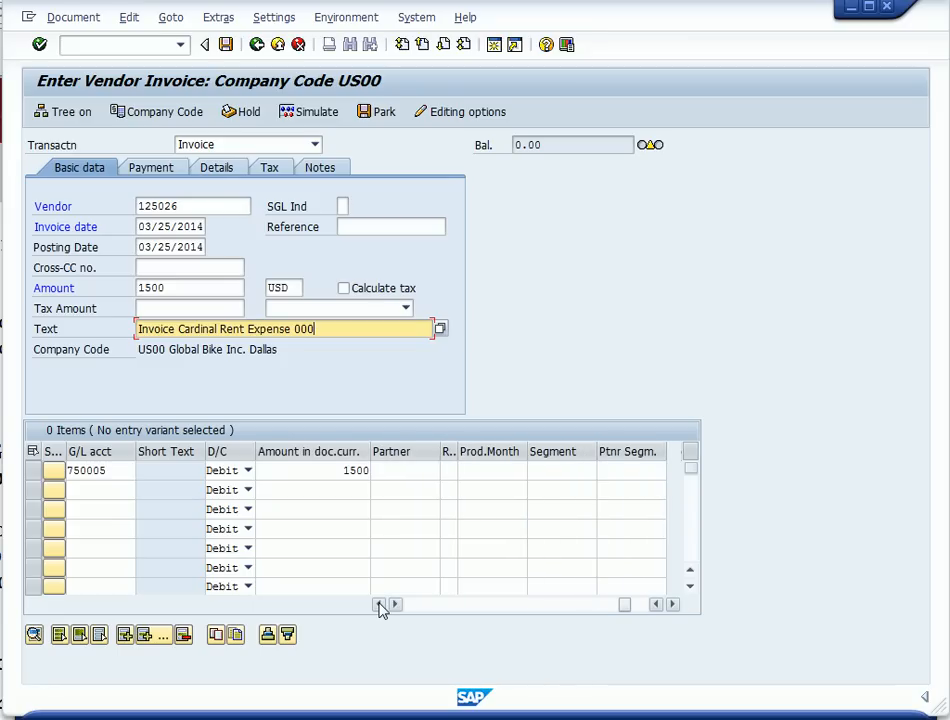
{"action": "left_click", "coordinate": [380, 605]}
{"action": "left_click", "coordinate": [380, 605]}
{"action": "left_click", "coordinate": [380, 605]}
{"action": "left_click", "coordinate": [380, 605]}
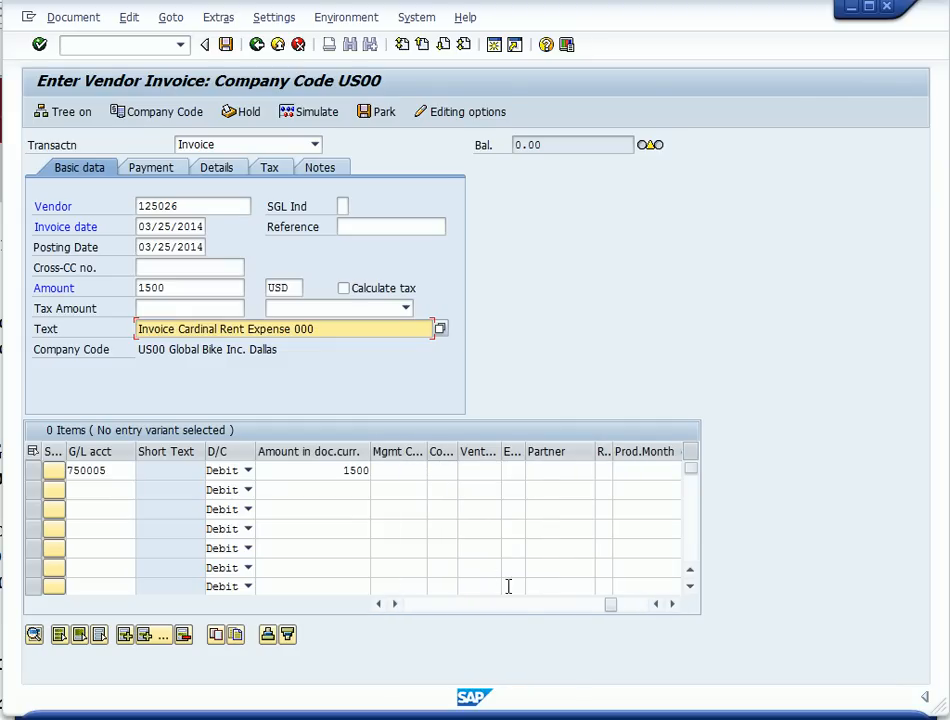
{"action": "left_click", "coordinate": [380, 605]}
{"action": "left_click", "coordinate": [380, 605]}
{"action": "left_click", "coordinate": [380, 605]}
{"action": "left_click", "coordinate": [380, 605]}
{"action": "left_click", "coordinate": [380, 605]}
{"action": "left_click", "coordinate": [380, 605]}
{"action": "left_click", "coordinate": [380, 605]}
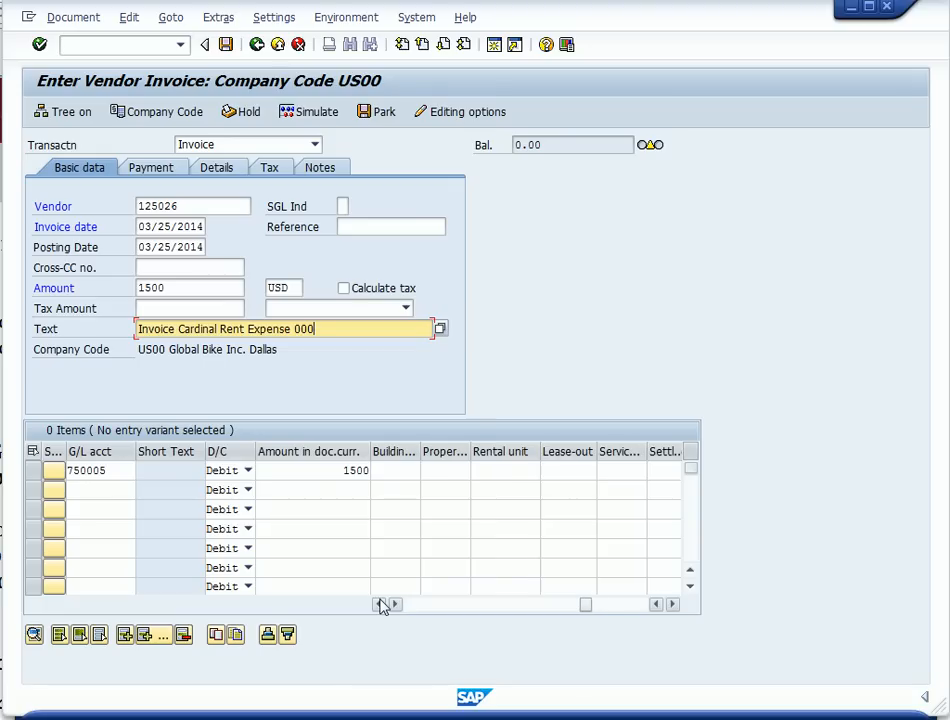
{"action": "left_click", "coordinate": [380, 605]}
{"action": "left_click", "coordinate": [380, 605]}
{"action": "left_click", "coordinate": [380, 605]}
{"action": "left_click", "coordinate": [380, 605]}
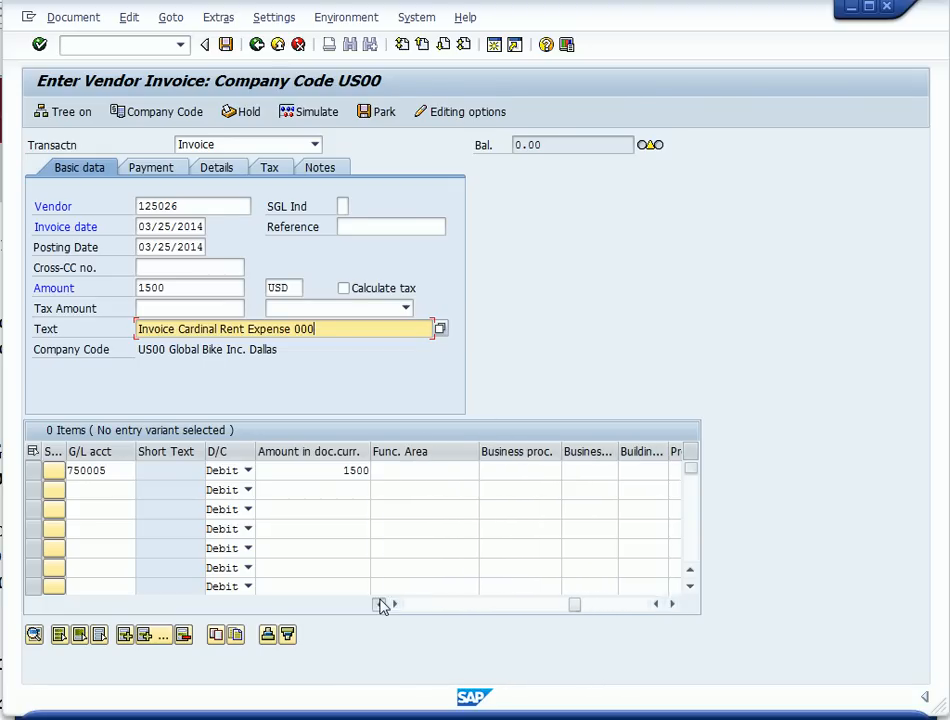
{"action": "left_click", "coordinate": [380, 605]}
{"action": "left_click", "coordinate": [380, 605]}
{"action": "left_click", "coordinate": [380, 605]}
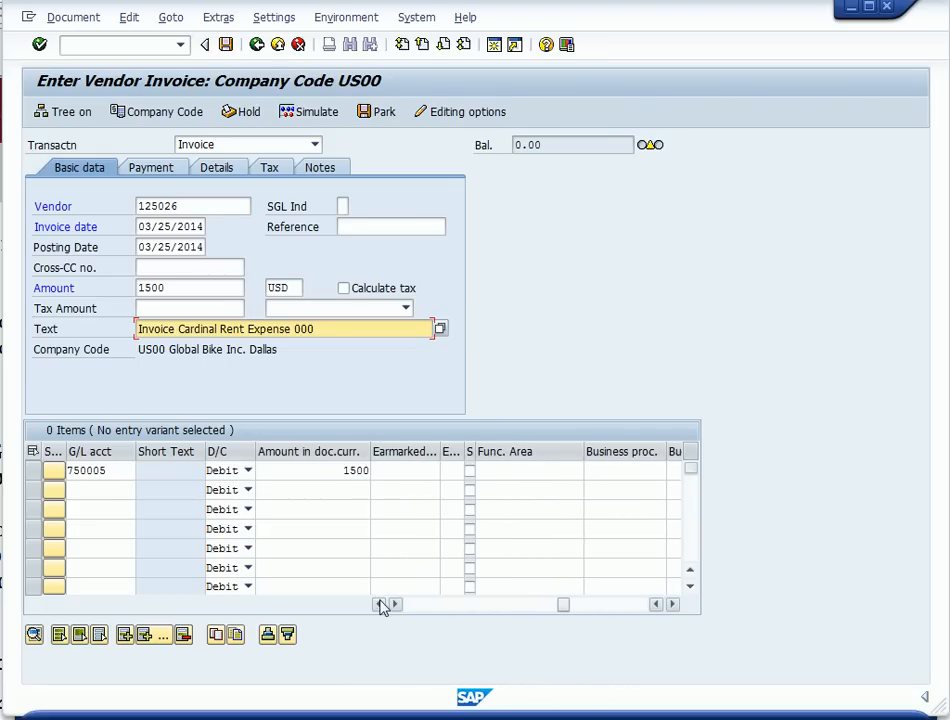
{"action": "left_click", "coordinate": [380, 605]}
{"action": "left_click", "coordinate": [380, 605]}
{"action": "left_click", "coordinate": [380, 605]}
{"action": "left_click", "coordinate": [380, 605]}
{"action": "left_click", "coordinate": [380, 605]}
{"action": "left_click", "coordinate": [380, 605]}
{"action": "left_click", "coordinate": [380, 605]}
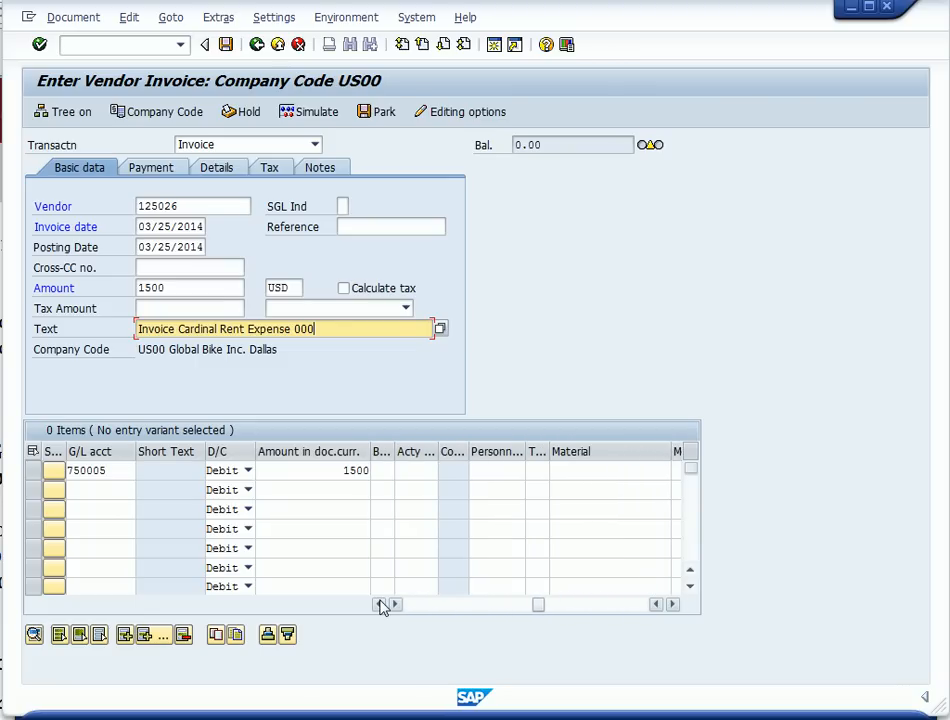
{"action": "left_click", "coordinate": [380, 605]}
{"action": "left_click", "coordinate": [380, 605]}
{"action": "left_click", "coordinate": [380, 605]}
{"action": "left_click", "coordinate": [380, 605]}
{"action": "left_click", "coordinate": [380, 605]}
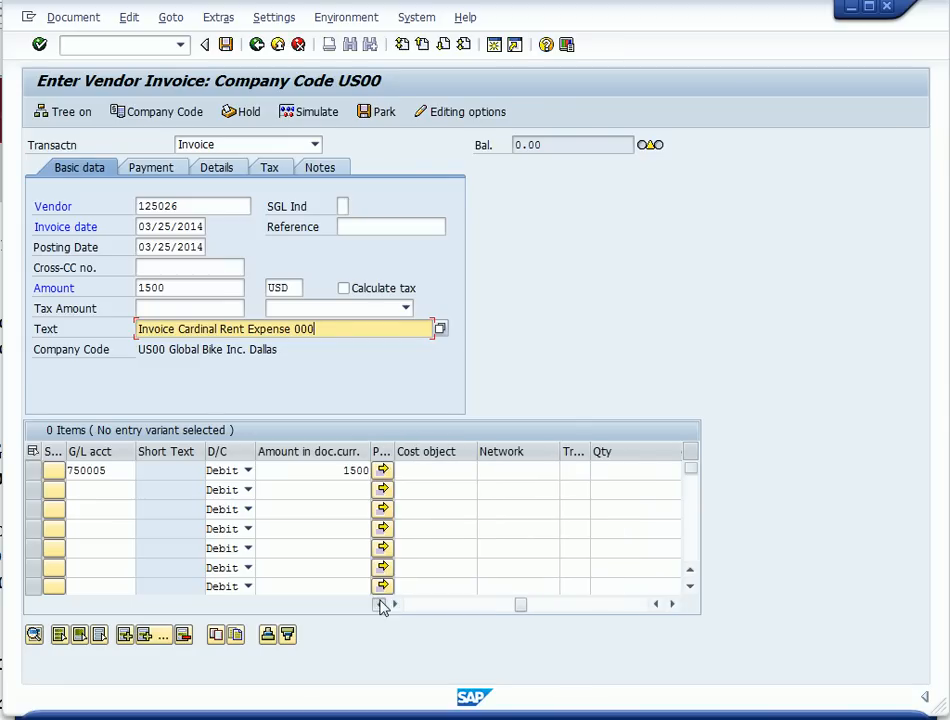
{"action": "left_click", "coordinate": [380, 605]}
{"action": "left_click", "coordinate": [380, 605]}
{"action": "left_click", "coordinate": [380, 605]}
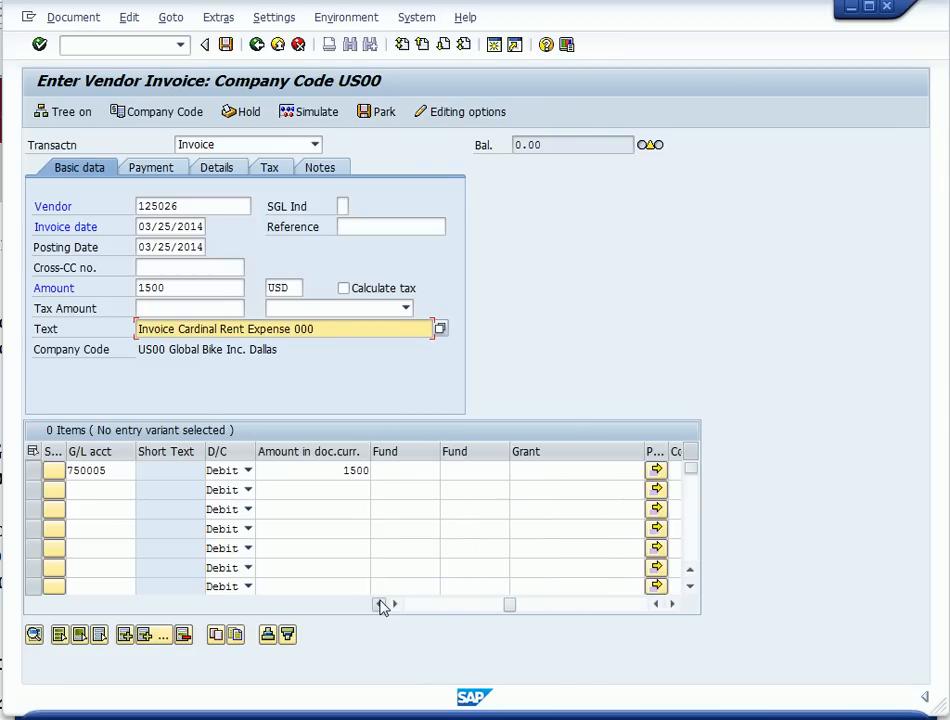
{"action": "left_click", "coordinate": [380, 605]}
{"action": "left_click", "coordinate": [380, 605]}
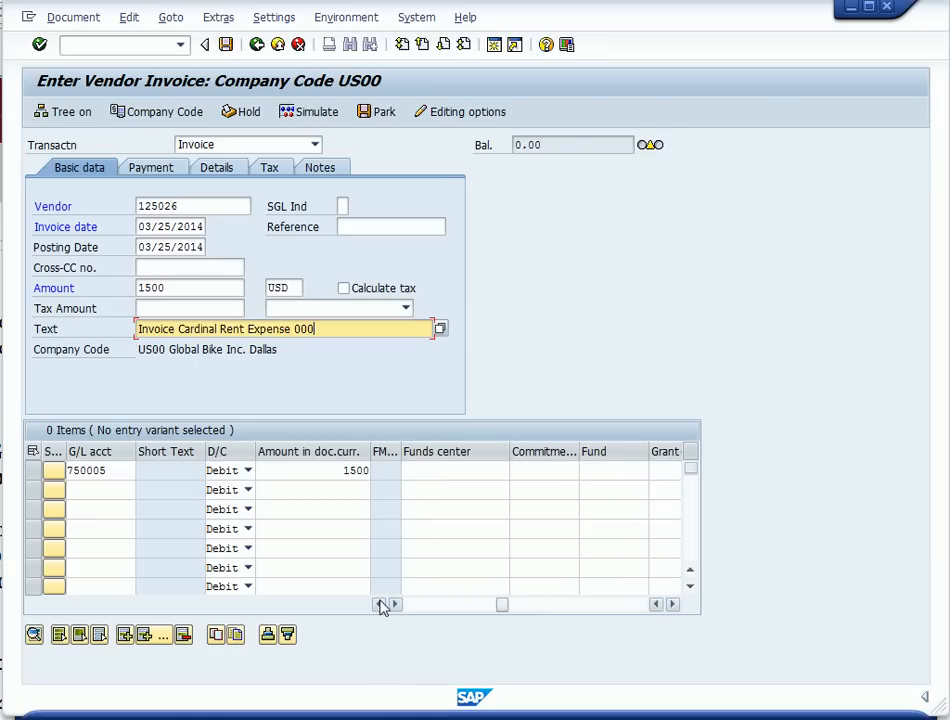
{"action": "left_click", "coordinate": [380, 605]}
{"action": "left_click", "coordinate": [380, 605]}
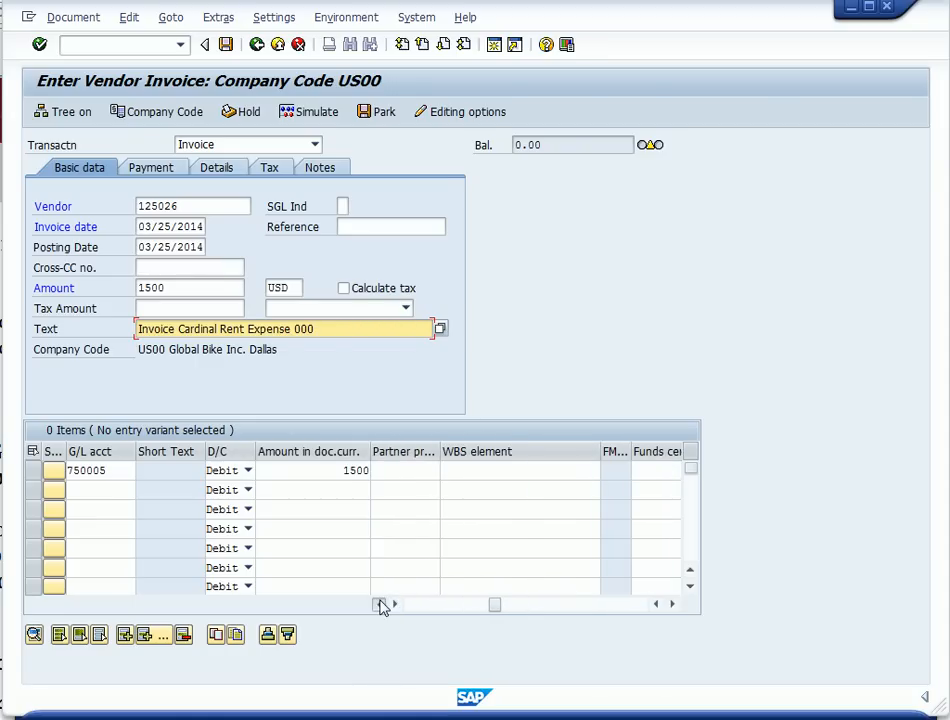
{"action": "left_click", "coordinate": [380, 605]}
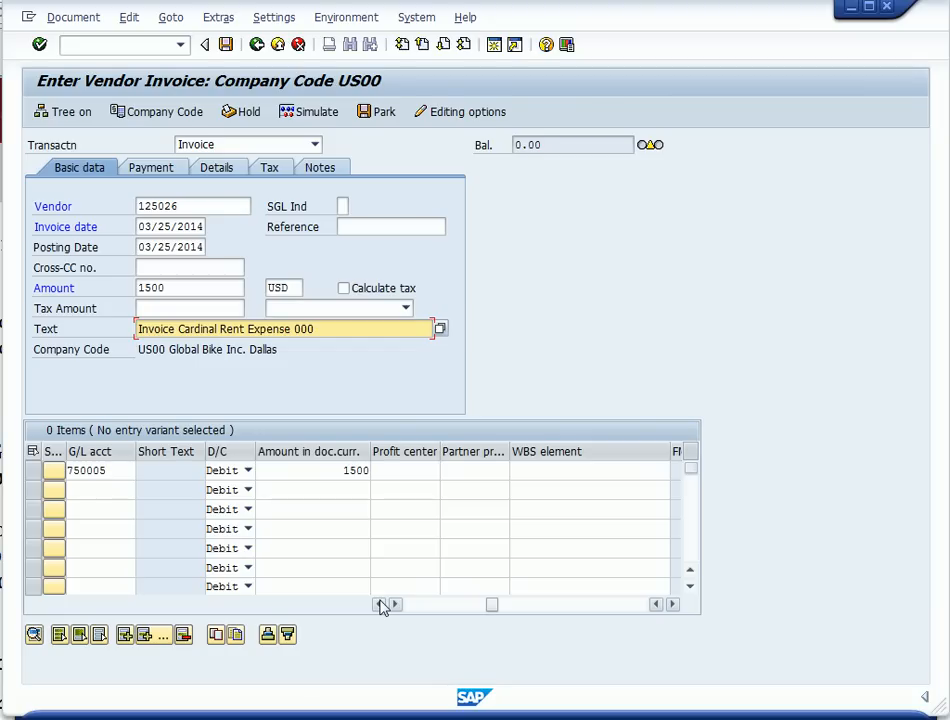
{"action": "left_click", "coordinate": [380, 605]}
{"action": "left_click", "coordinate": [380, 605]}
{"action": "left_click", "coordinate": [380, 605]}
{"action": "left_click", "coordinate": [380, 605]}
{"action": "left_click", "coordinate": [380, 605]}
{"action": "left_click", "coordinate": [380, 605]}
{"action": "left_click", "coordinate": [380, 605]}
{"action": "left_click", "coordinate": [380, 605]}
{"action": "left_click", "coordinate": [380, 605]}
{"action": "left_click", "coordinate": [380, 605]}
{"action": "left_click", "coordinate": [380, 605]}
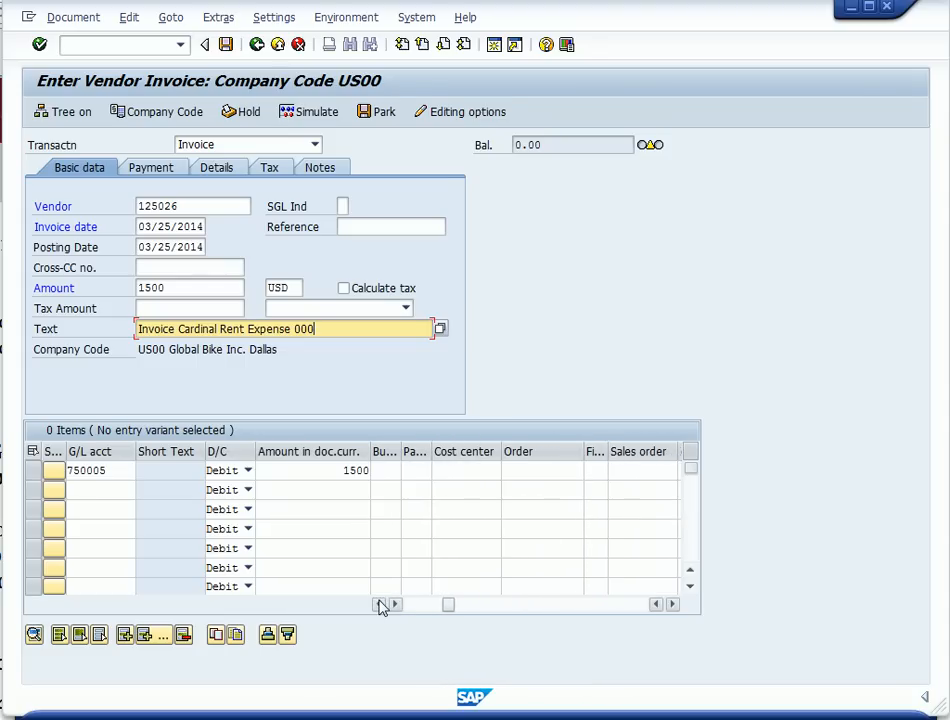
{"action": "left_click", "coordinate": [465, 470]}
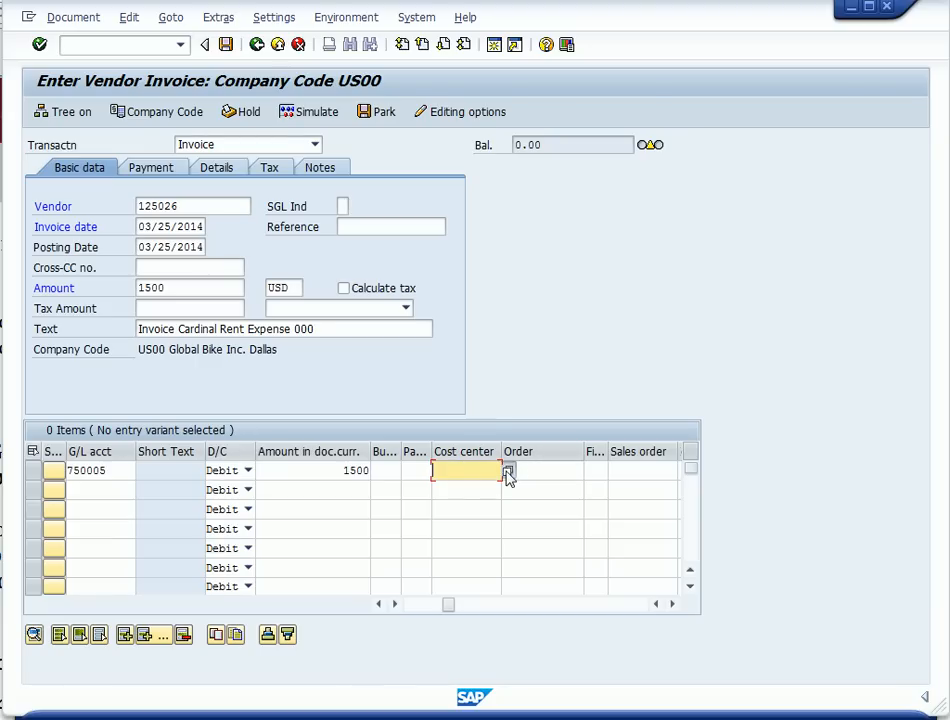
{"action": "left_click", "coordinate": [508, 470]}
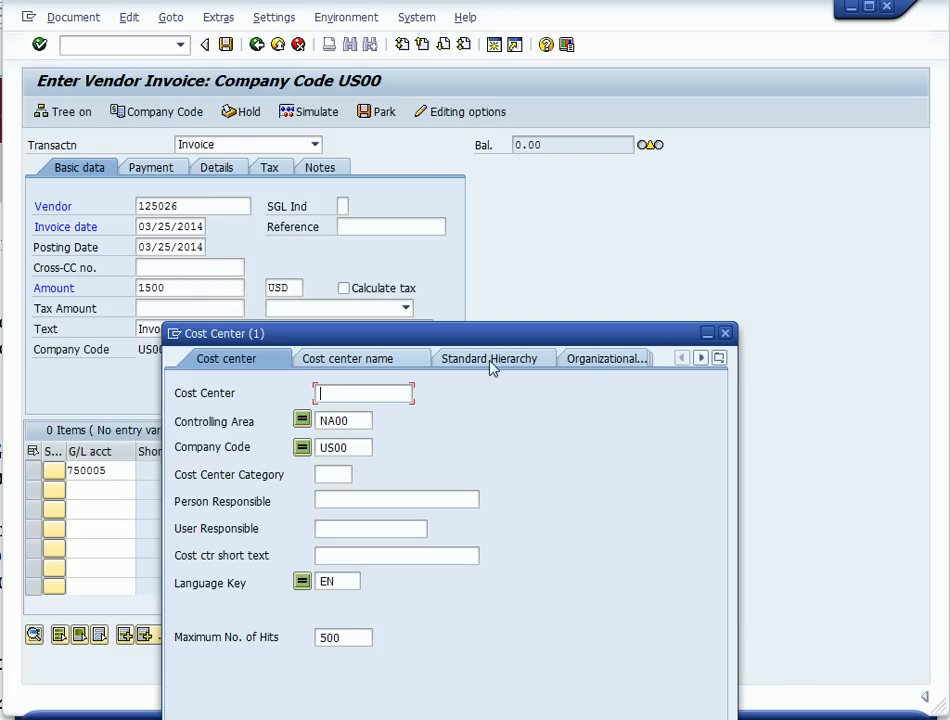
{"action": "left_click_drag", "start_coordinate": [478, 337], "coordinate": [461, 219]}
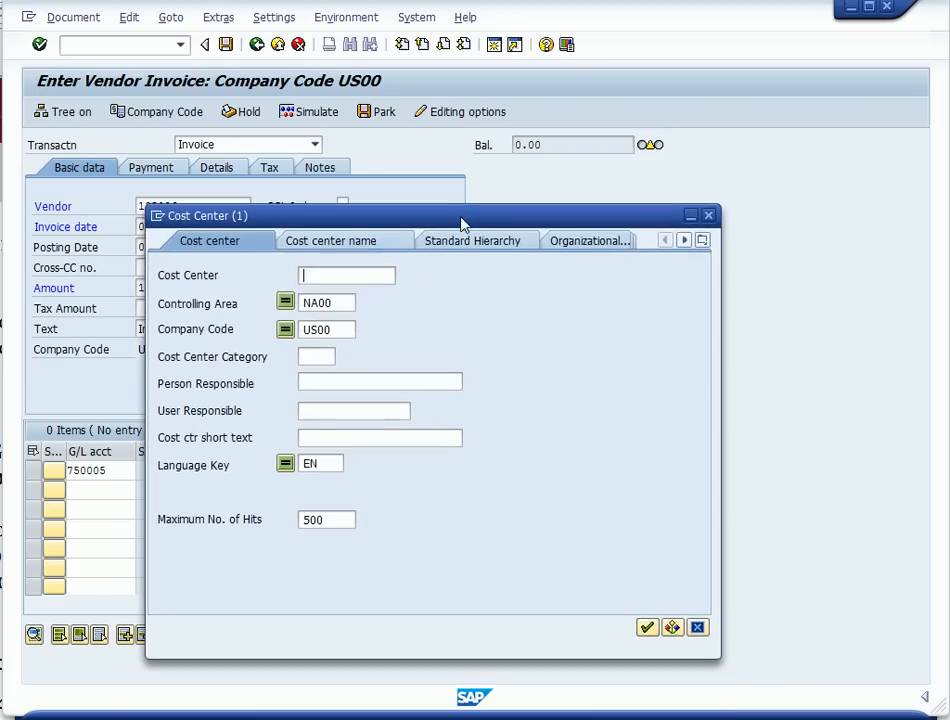
{"action": "left_click", "coordinate": [645, 628]}
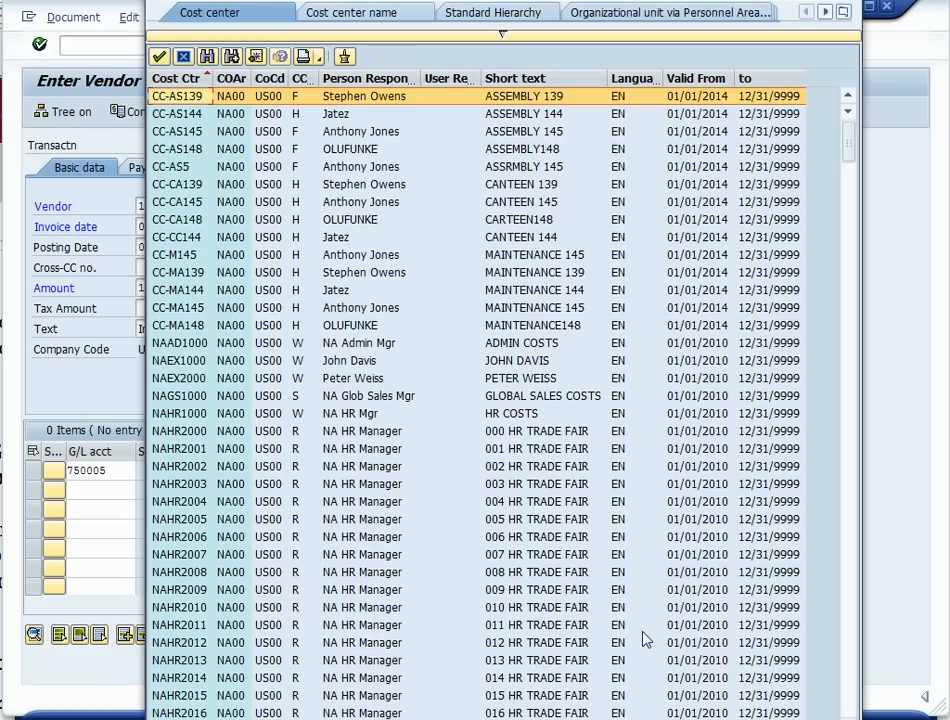
{"action": "left_click", "coordinate": [208, 58]}
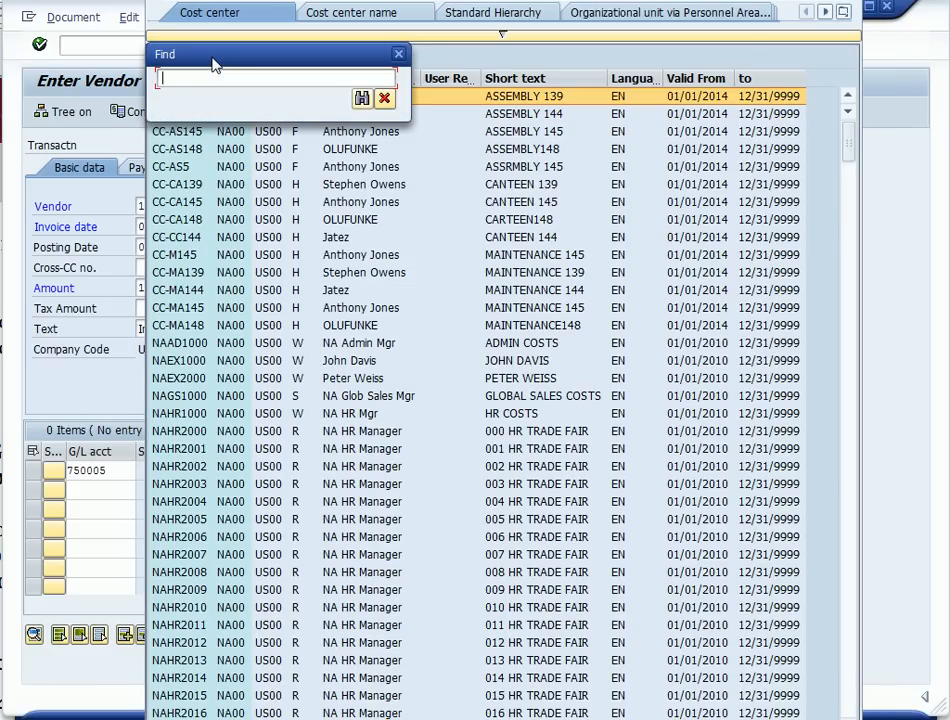
{"action": "type", "text": "NAHR2"}
{"action": "left_click", "coordinate": [362, 98]}
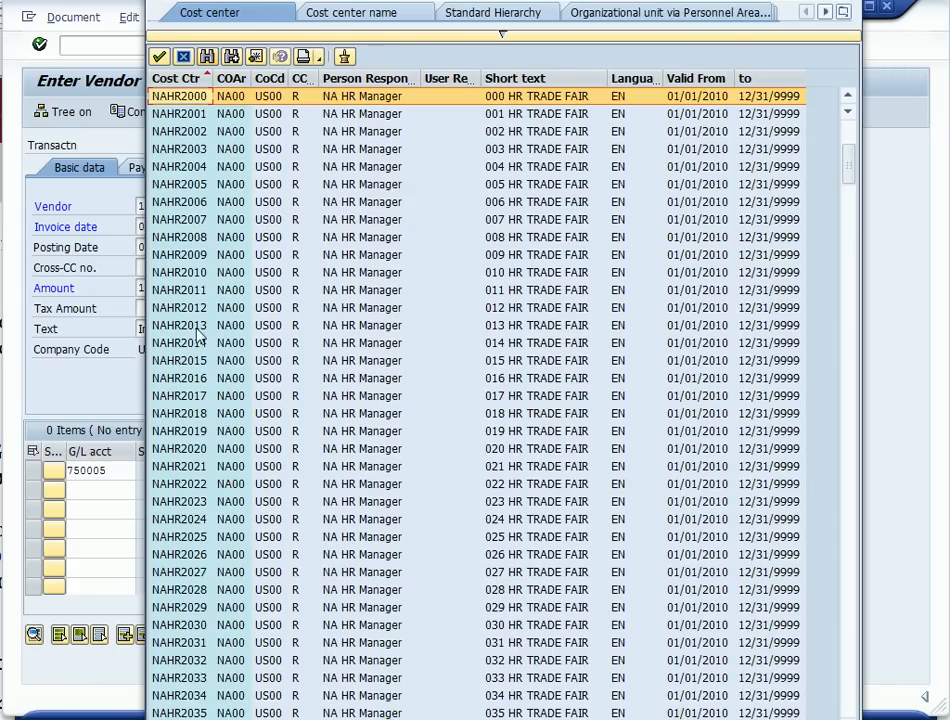
{"action": "double_click", "coordinate": [168, 100]}
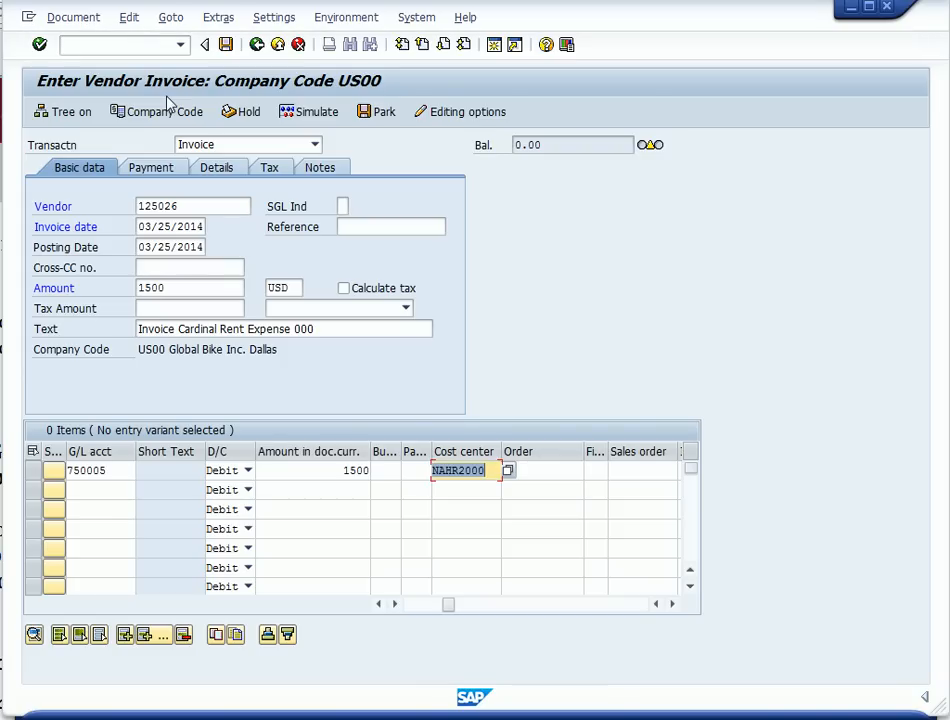
Check the invoice entries by simulating the posting, and return from the document overview to the invoice entry
{"action": "left_click", "coordinate": [40, 46]}
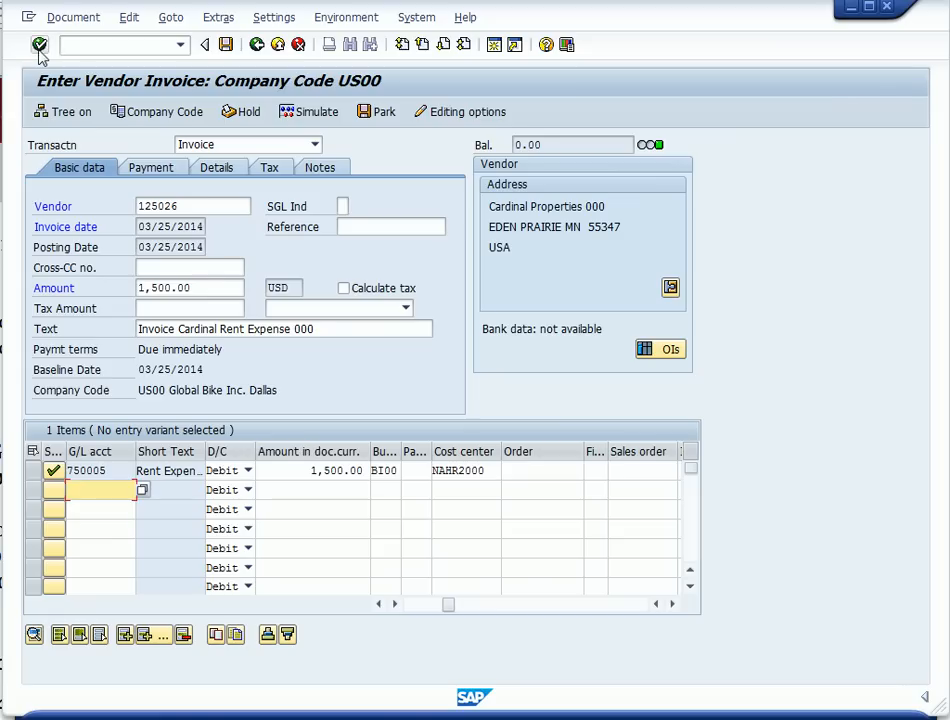
{"action": "left_click", "coordinate": [285, 112]}
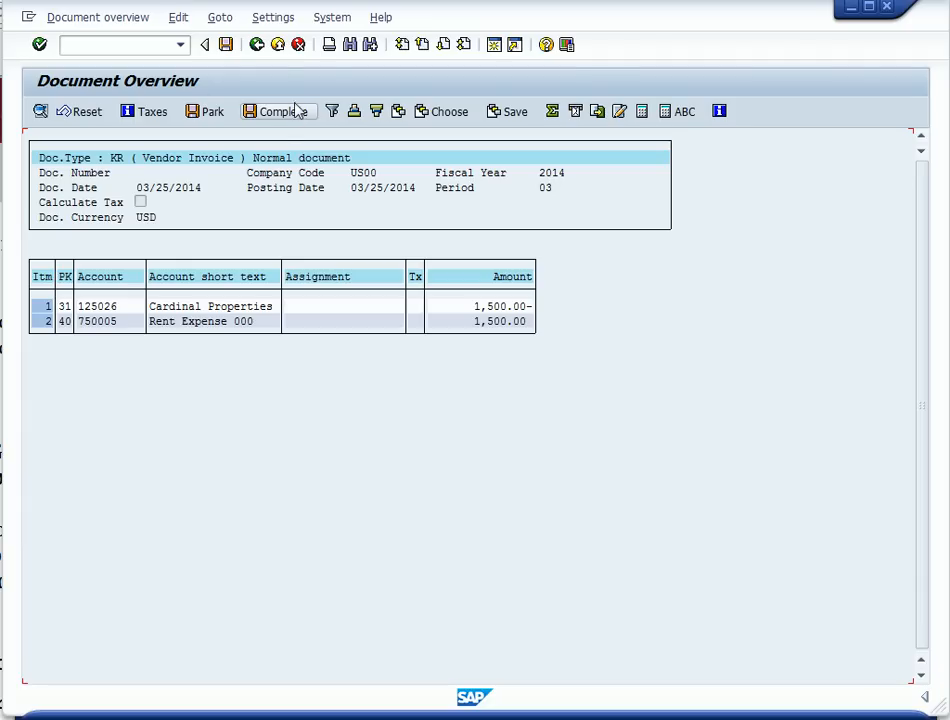
{"action": "left_click", "coordinate": [277, 44]}
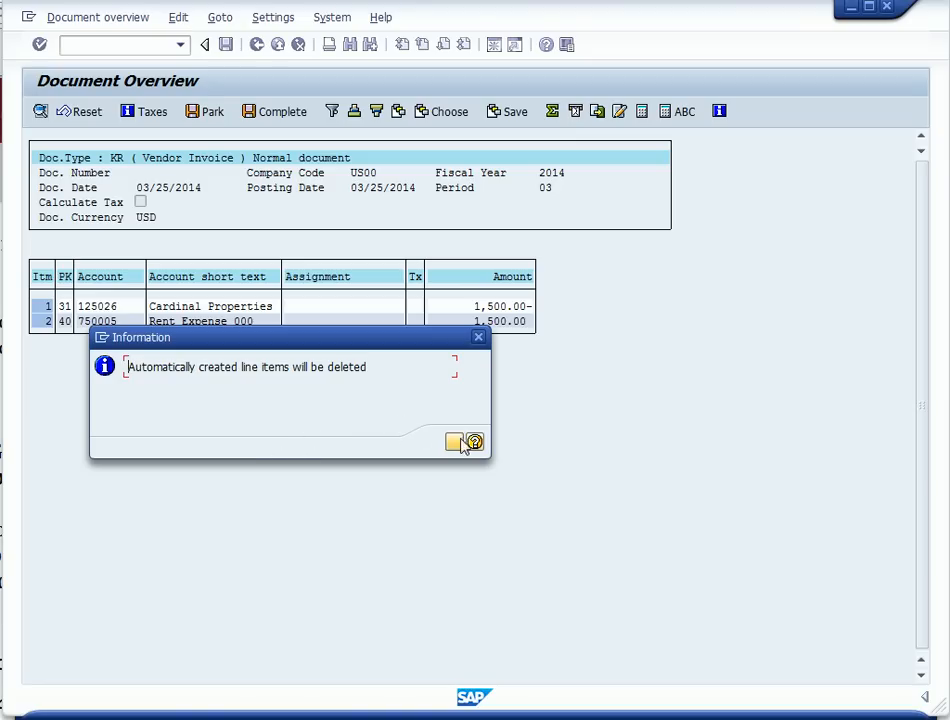
{"action": "left_click", "coordinate": [478, 338]}
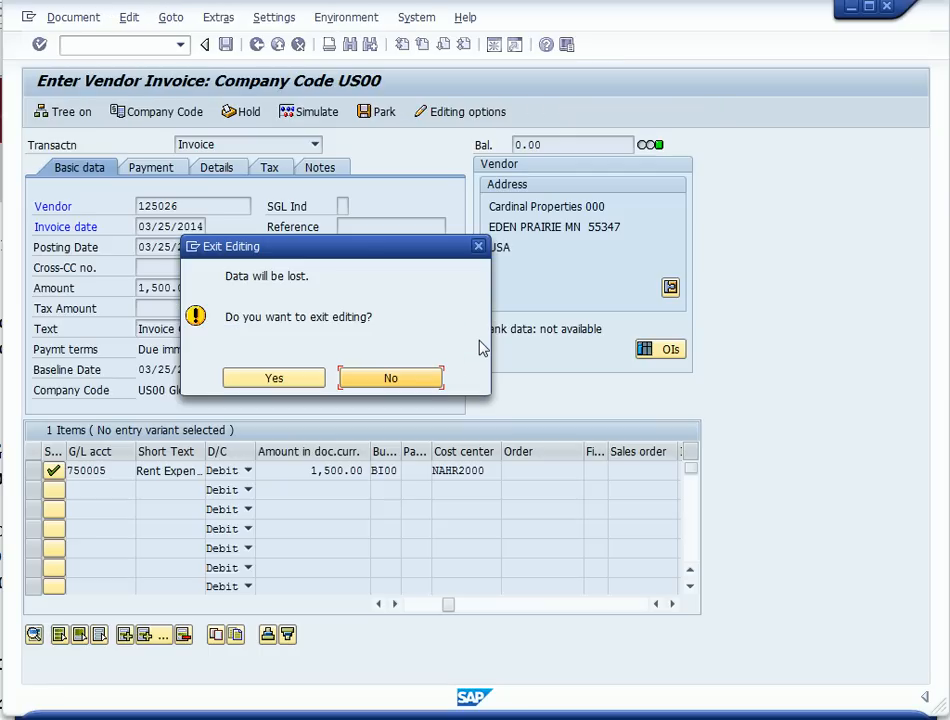
{"action": "left_click", "coordinate": [417, 379]}
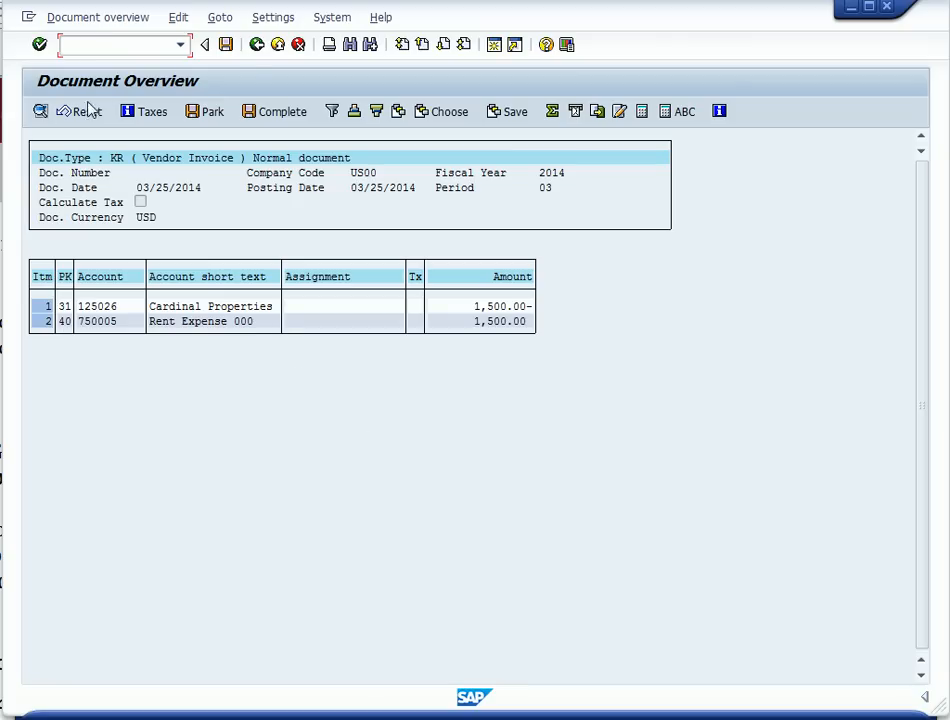
{"action": "left_click", "coordinate": [254, 46]}
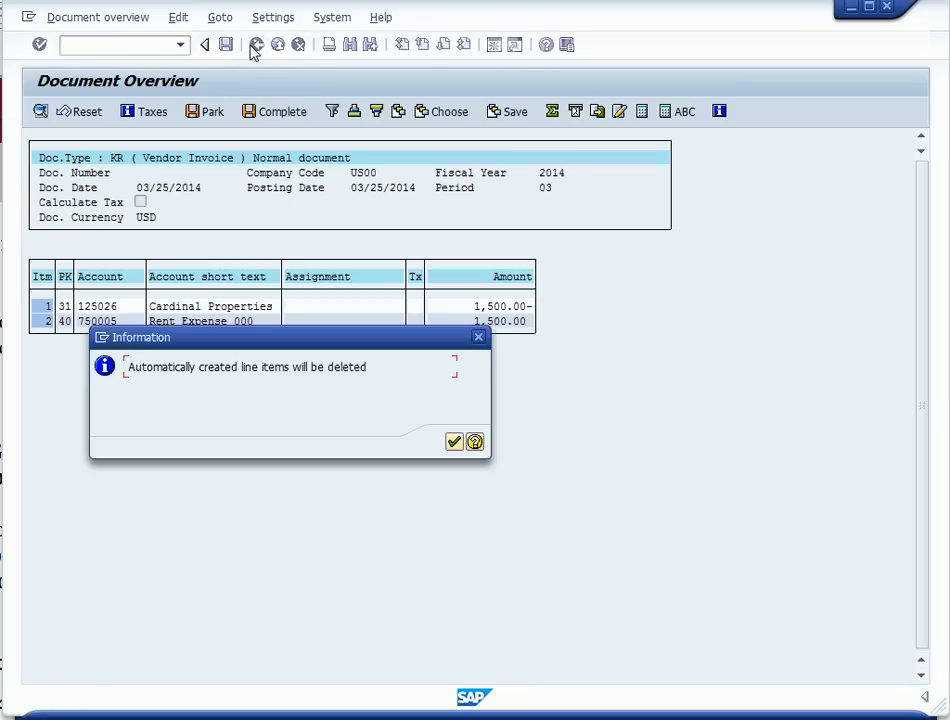
{"action": "left_click", "coordinate": [452, 442]}
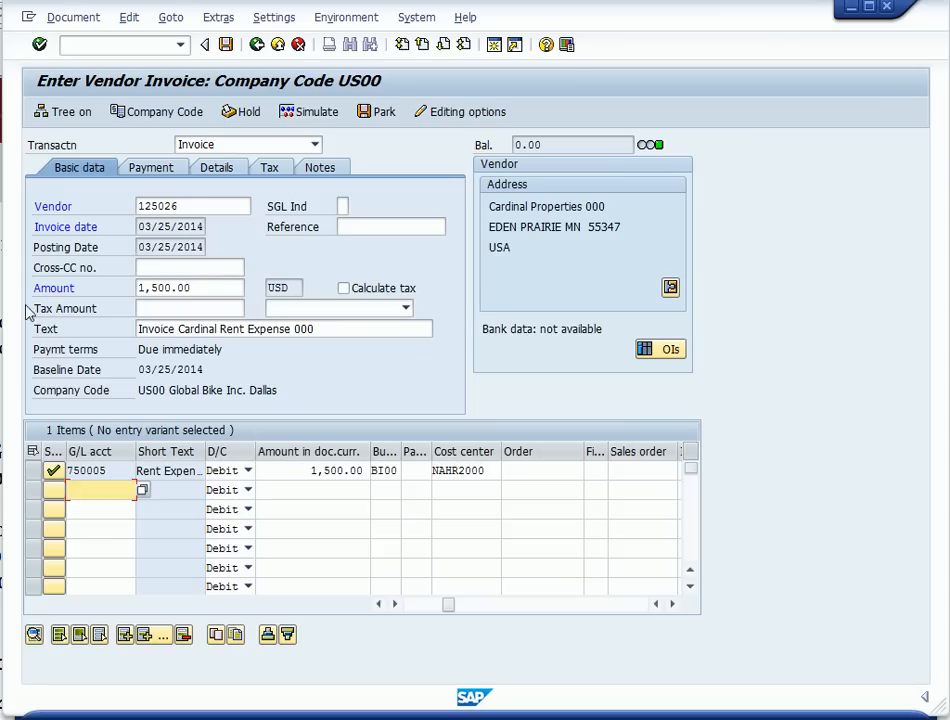
Post the vendor invoice and exit to the SAP Easy Access menu with the Accounts Payable folder collapsed
{"action": "left_click", "coordinate": [228, 46]}
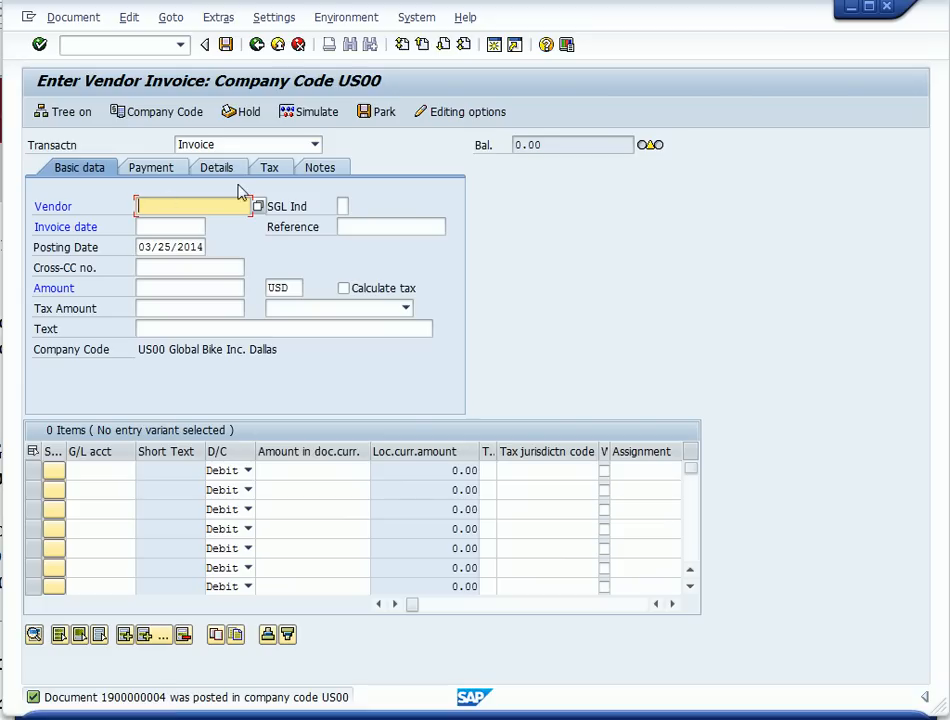
{"action": "left_click", "coordinate": [277, 44]}
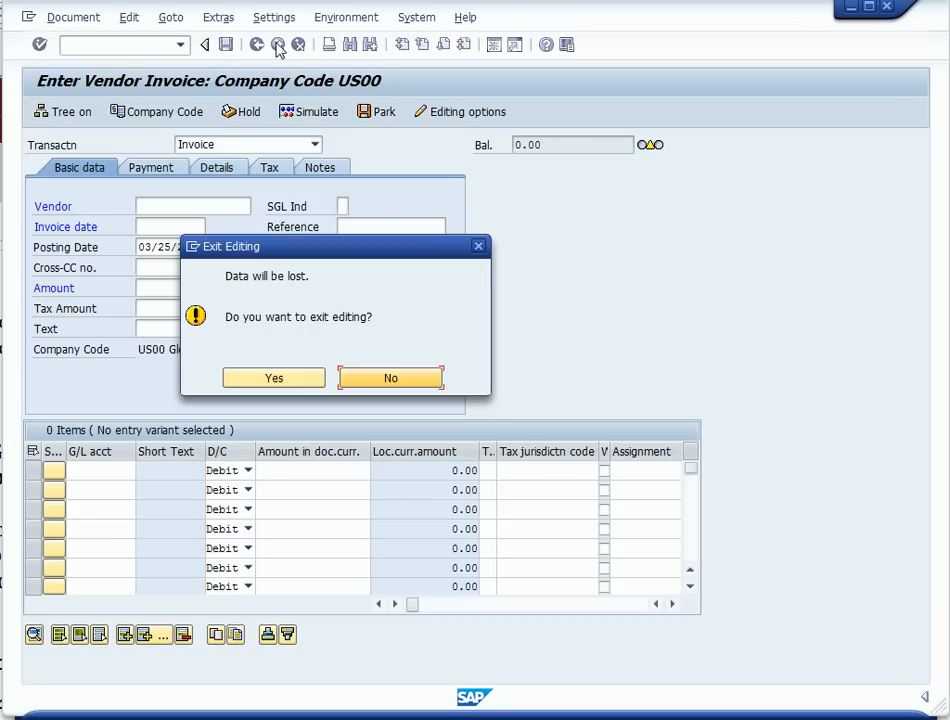
{"action": "left_click", "coordinate": [276, 378]}
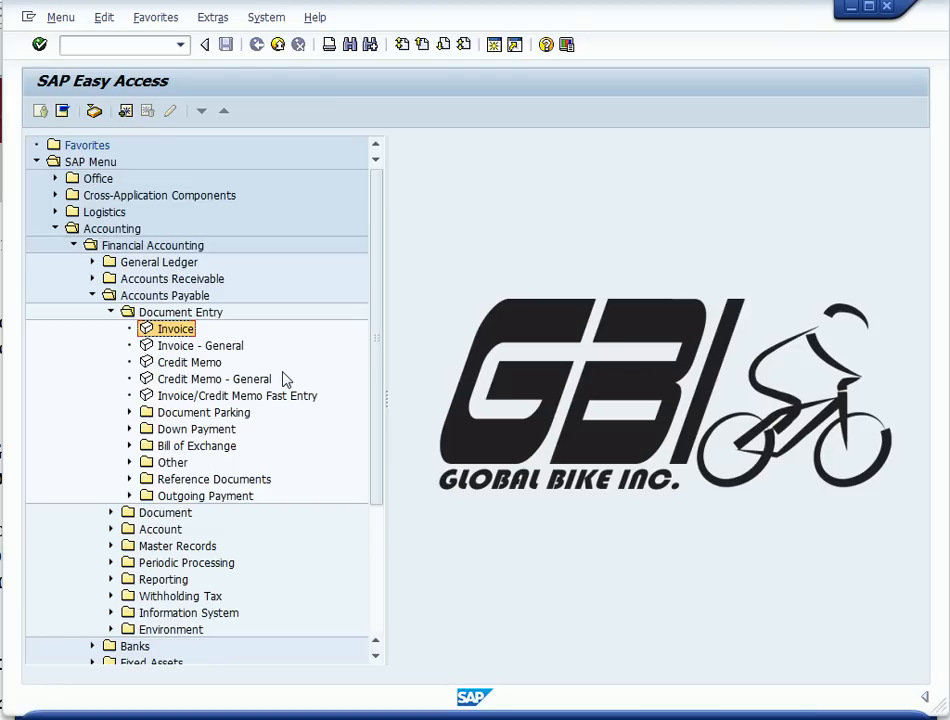
{"action": "left_click", "coordinate": [92, 296]}
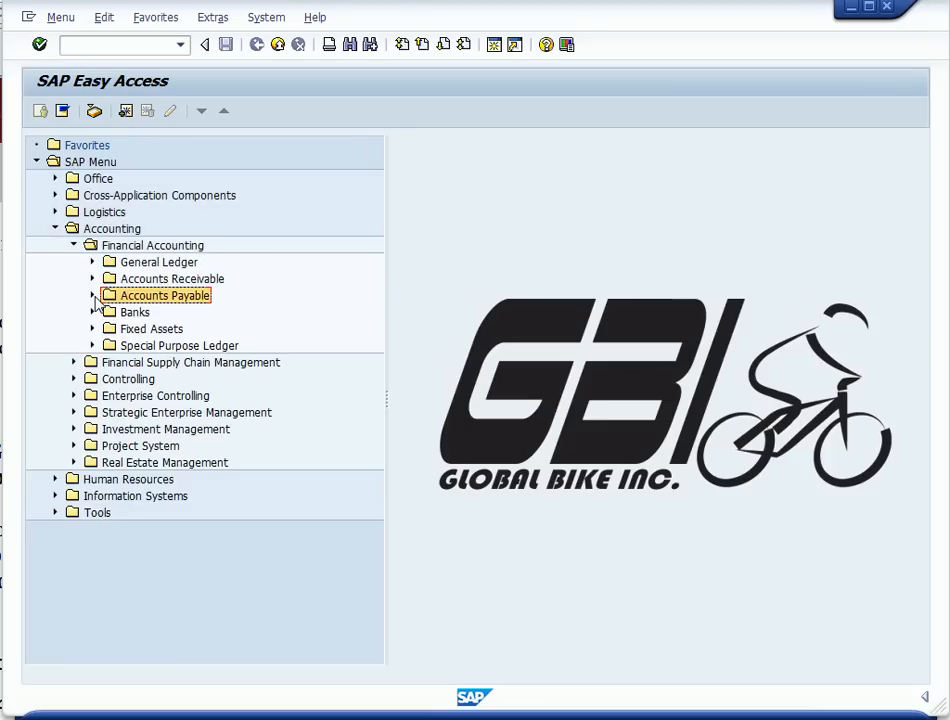
Display the general ledger balances for accounts 750005 to 759995 in company code US00 for fiscal year 2014
{"action": "left_click", "coordinate": [92, 262]}
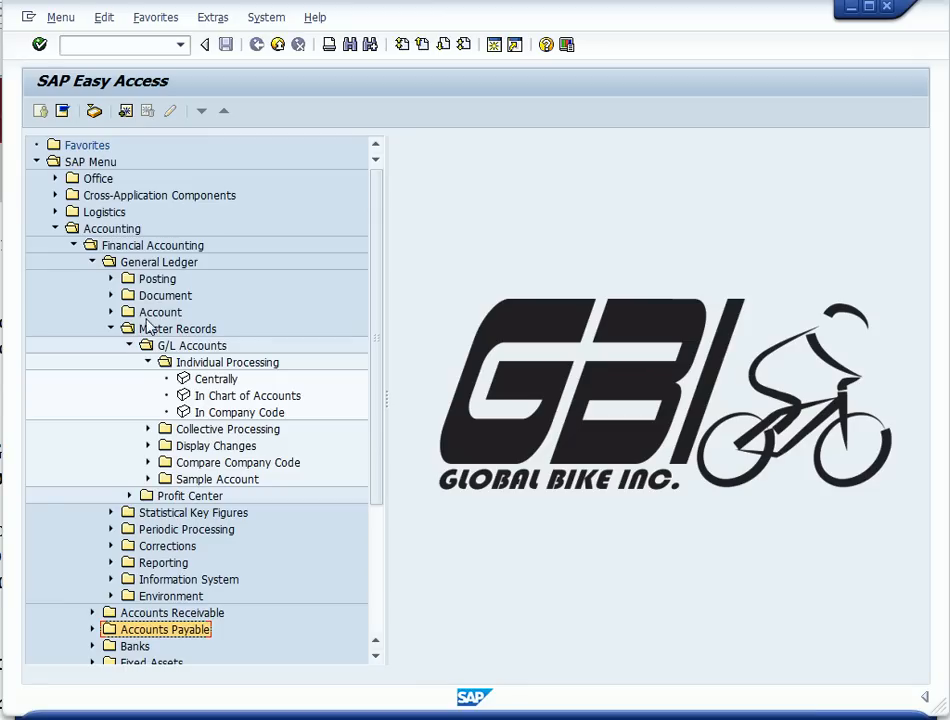
{"action": "left_click", "coordinate": [111, 312]}
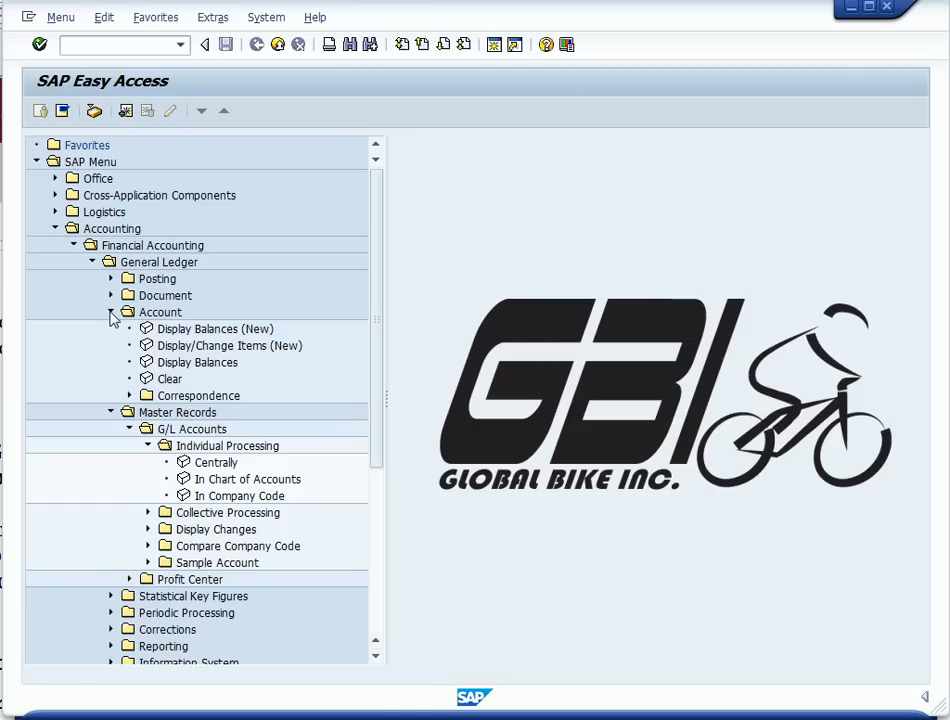
{"action": "double_click", "coordinate": [226, 364]}
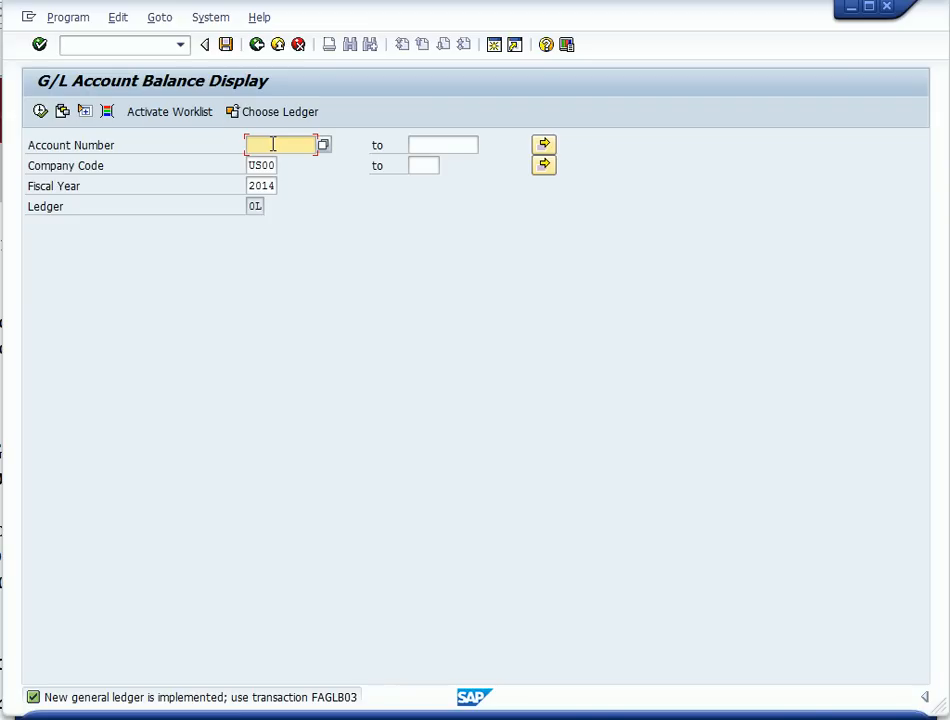
{"action": "type", "text": "750005"}
{"action": "left_click", "coordinate": [430, 143]}
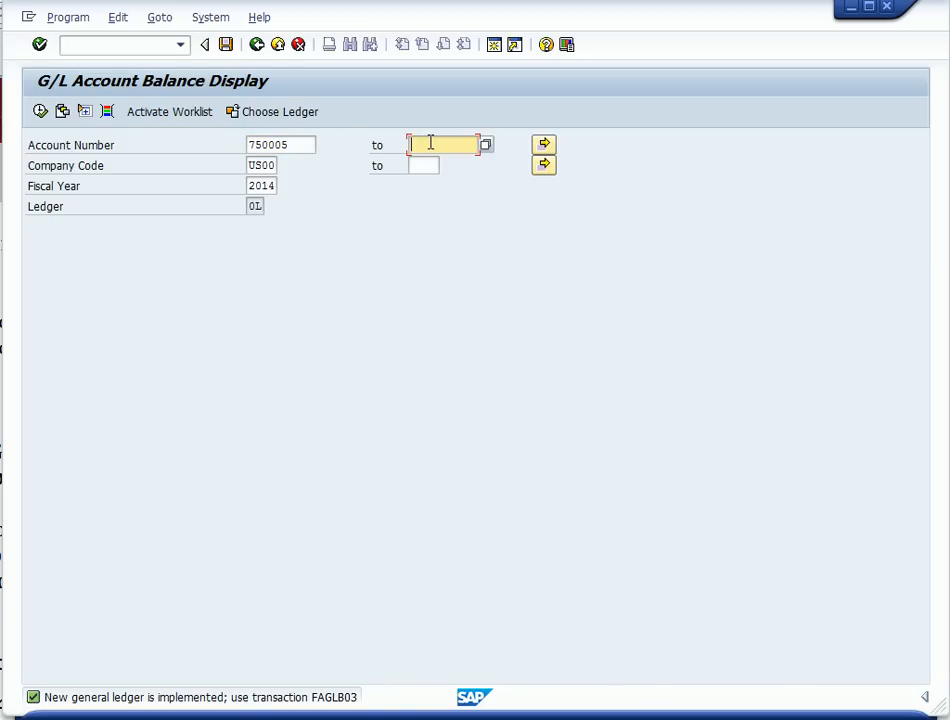
{"action": "type", "text": "759995"}
{"action": "left_click", "coordinate": [40, 112]}
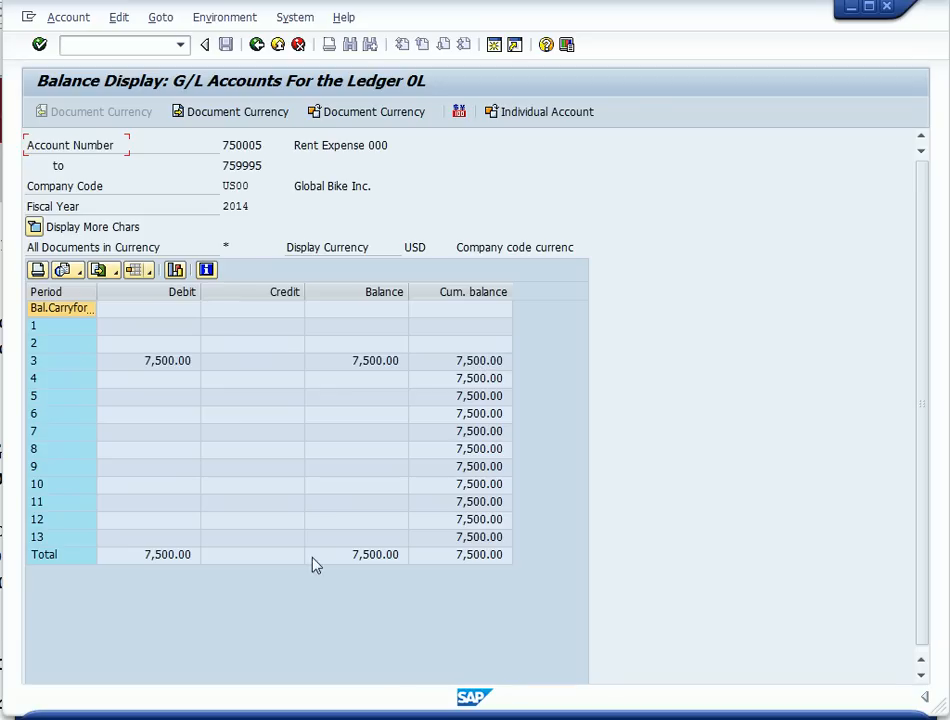
Open the line items behind the period 3 debit balance and examine the postings of each rent expense account down to the grand total
{"action": "left_click", "coordinate": [61, 361]}
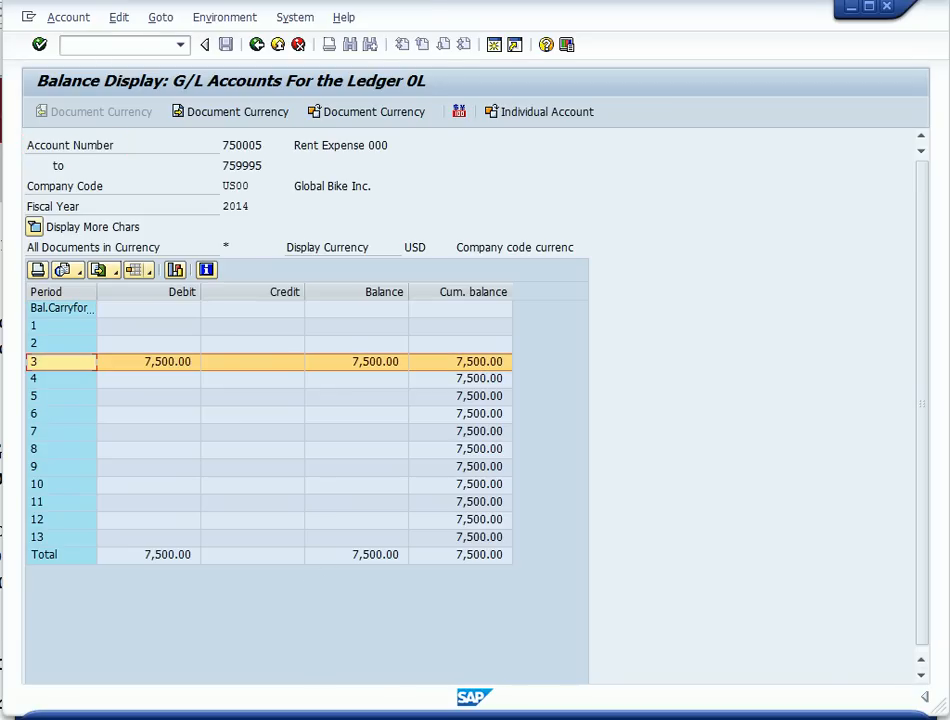
{"action": "double_click", "coordinate": [150, 362]}
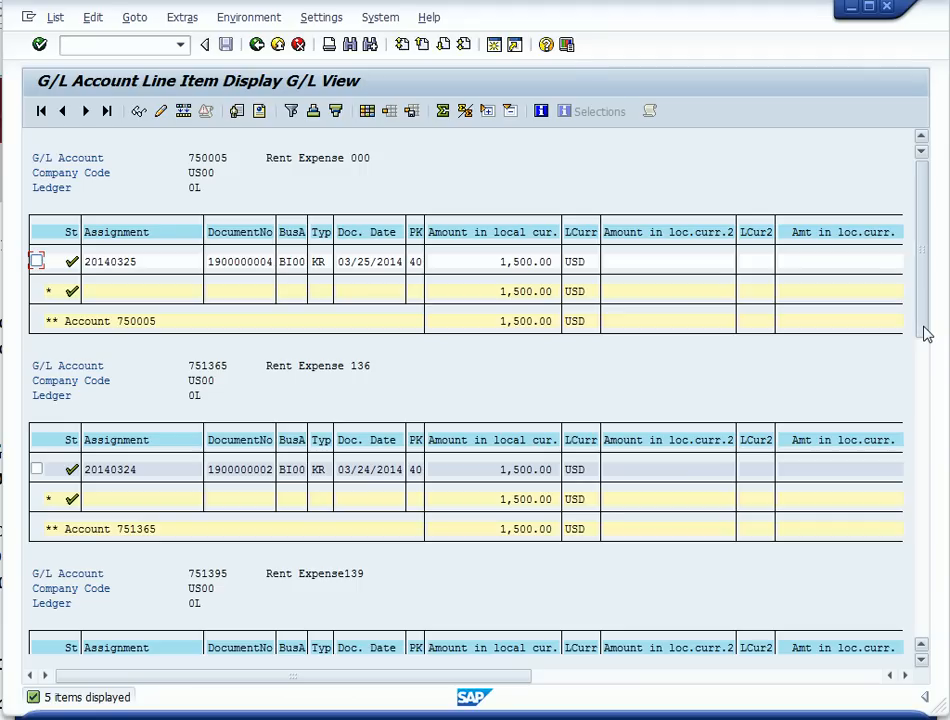
{"action": "left_click_drag", "start_coordinate": [925, 334], "coordinate": [929, 374]}
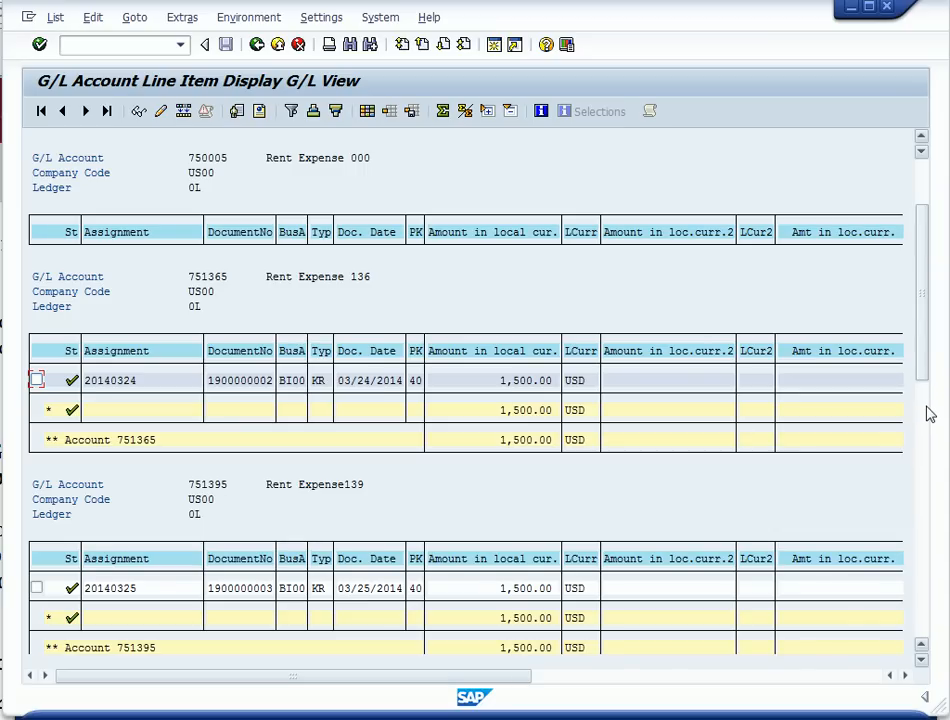
{"action": "left_click_drag", "start_coordinate": [923, 371], "coordinate": [917, 329]}
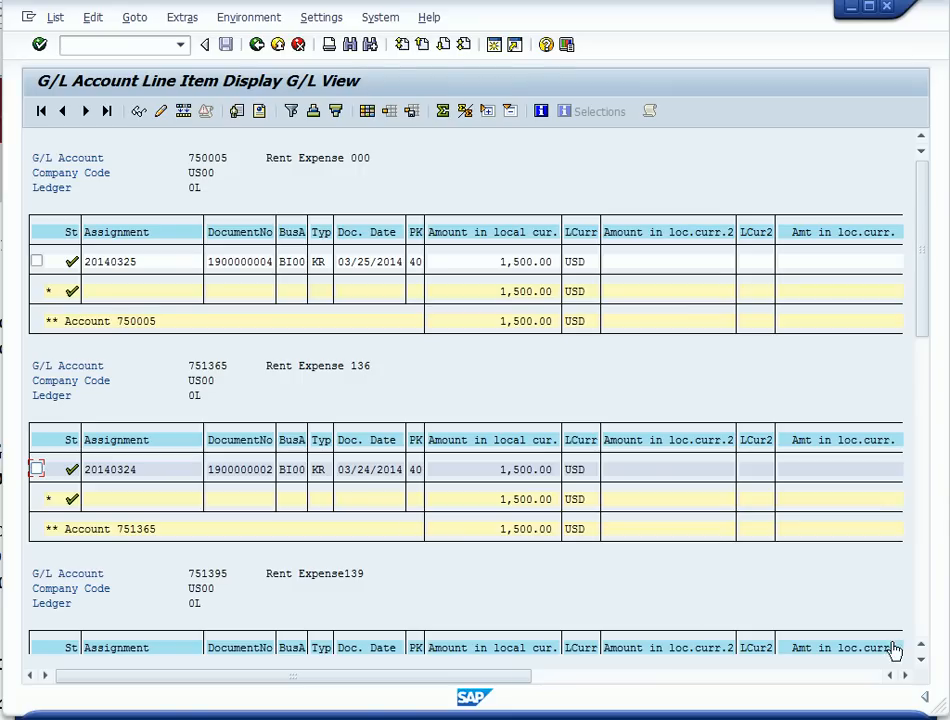
{"action": "left_click", "coordinate": [921, 661]}
{"action": "left_click", "coordinate": [921, 663]}
{"action": "left_click", "coordinate": [921, 663]}
{"action": "left_click", "coordinate": [921, 663]}
{"action": "left_click", "coordinate": [921, 663]}
{"action": "left_click", "coordinate": [921, 663]}
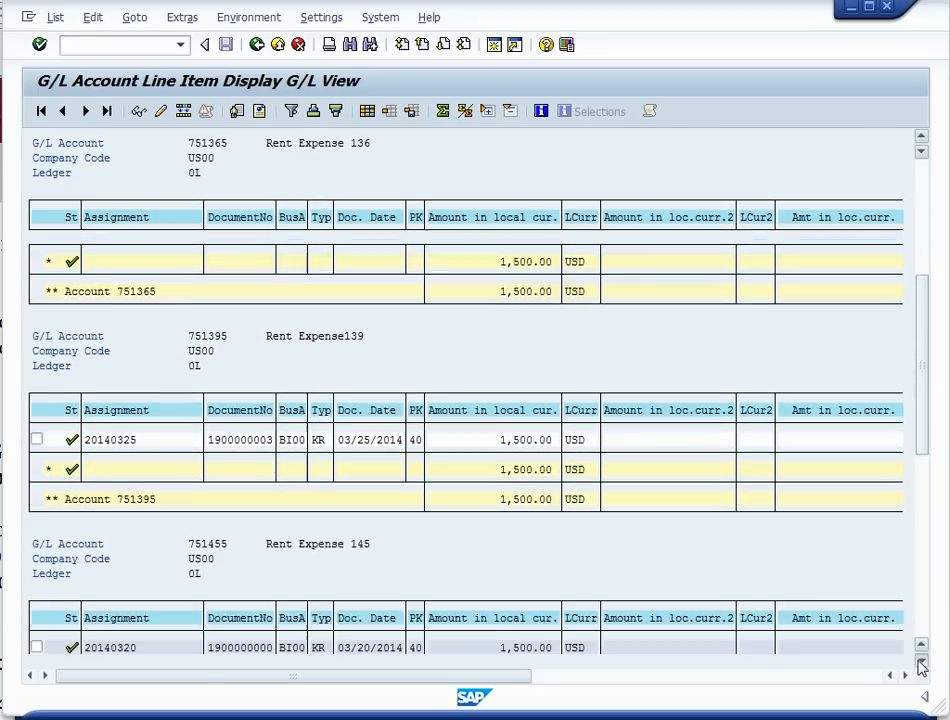
{"action": "left_click", "coordinate": [921, 663]}
{"action": "left_click", "coordinate": [921, 663]}
{"action": "left_click", "coordinate": [921, 663]}
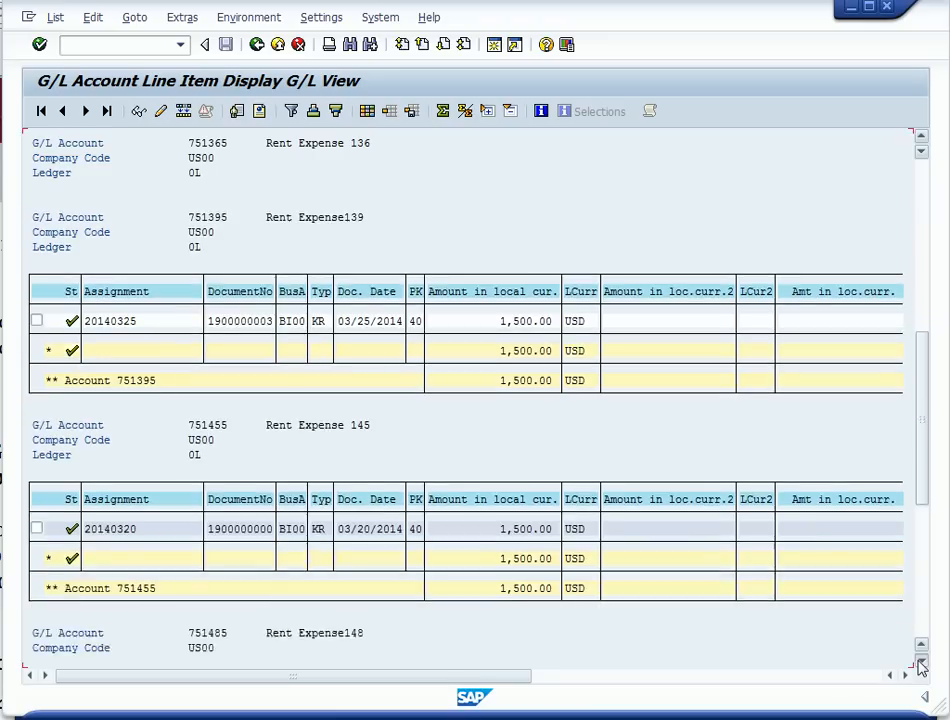
{"action": "left_click", "coordinate": [921, 663]}
{"action": "left_click", "coordinate": [921, 663]}
{"action": "left_click", "coordinate": [921, 663]}
{"action": "left_click", "coordinate": [921, 663]}
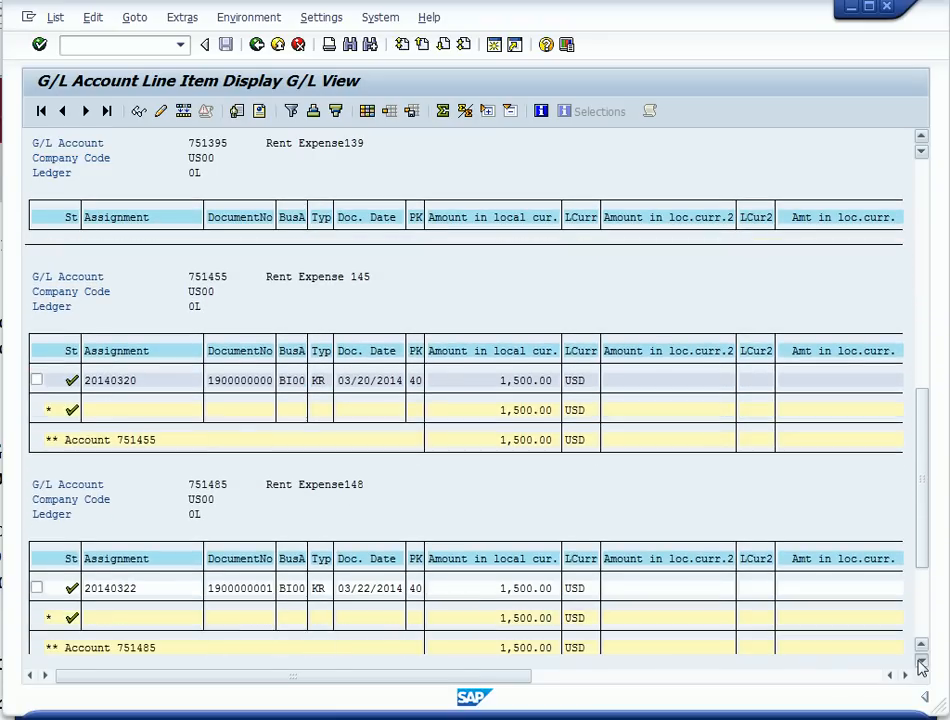
{"action": "left_click", "coordinate": [921, 663]}
{"action": "left_click", "coordinate": [921, 663]}
{"action": "left_click", "coordinate": [921, 663]}
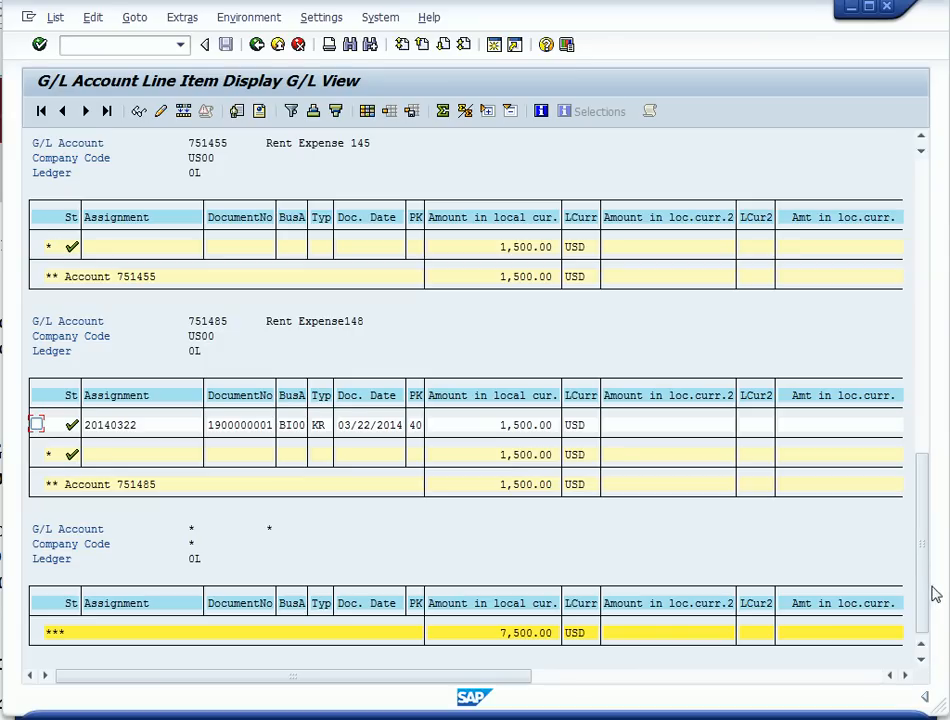
{"action": "left_click_drag", "start_coordinate": [925, 597], "coordinate": [907, 275]}
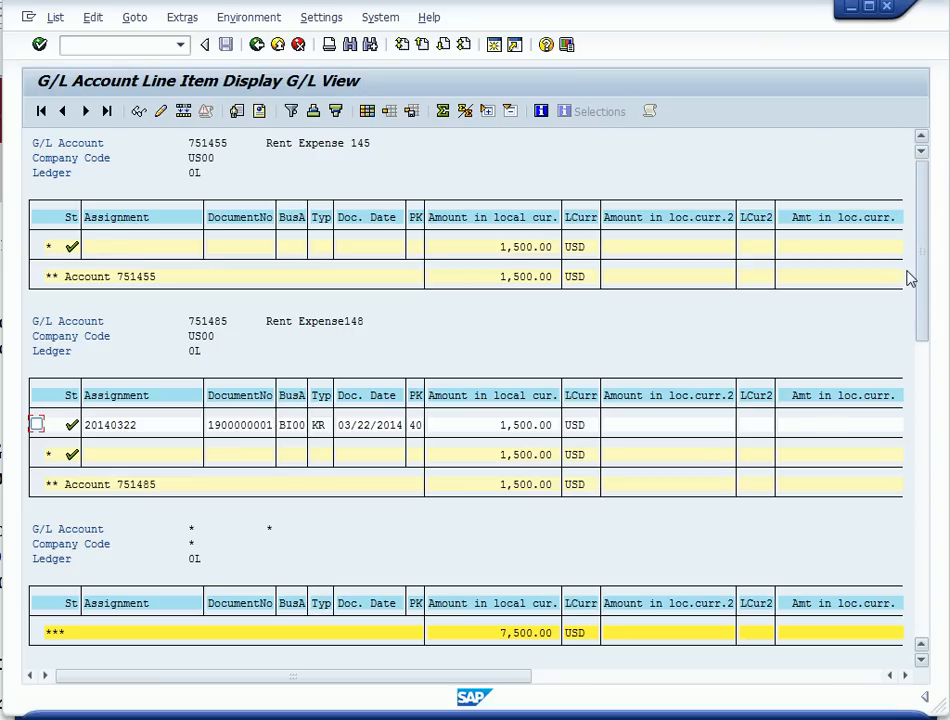
Hide the amount and currency columns for local currencies 2 and 3, Tax code, Clearing Document, Profit Center and Segment in the line item layout
{"action": "left_click", "coordinate": [367, 111]}
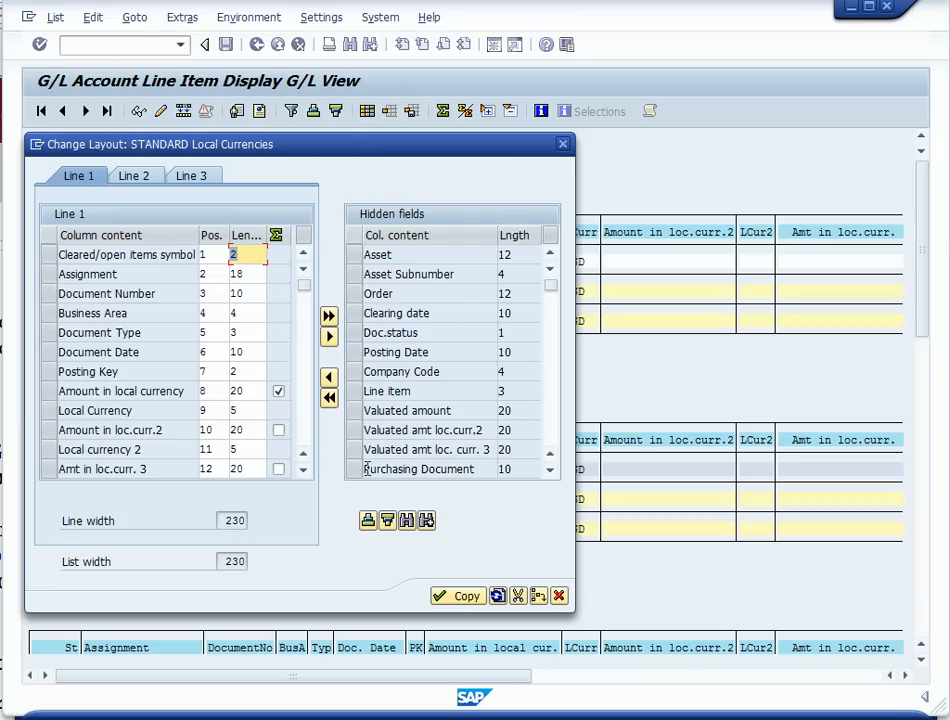
{"action": "left_click", "coordinate": [304, 472]}
{"action": "left_click", "coordinate": [304, 472]}
{"action": "left_click", "coordinate": [304, 472]}
{"action": "left_click", "coordinate": [304, 472]}
{"action": "left_click", "coordinate": [304, 472]}
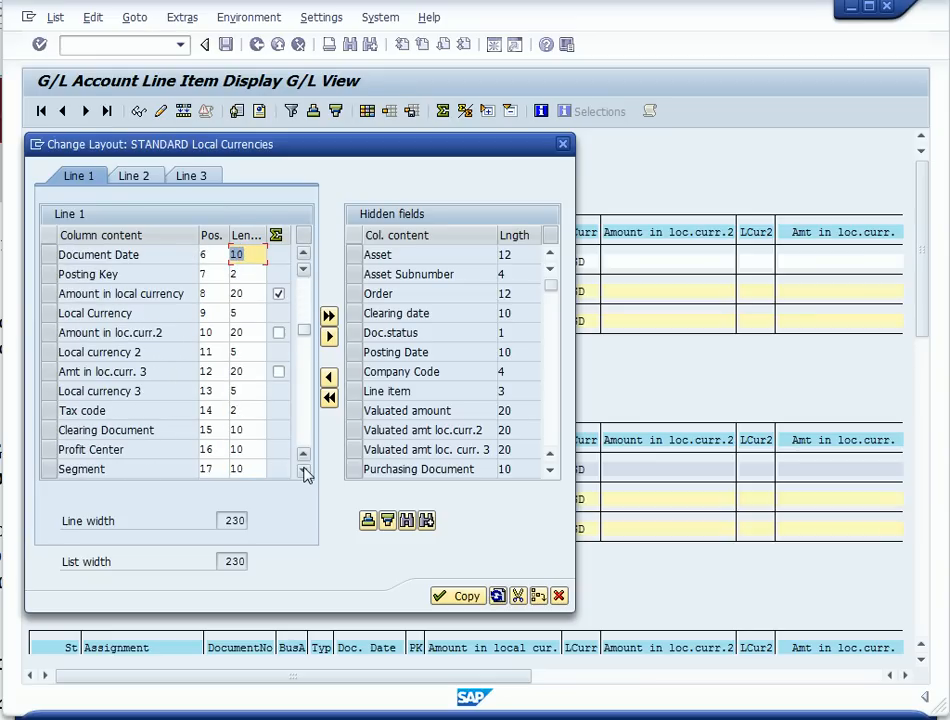
{"action": "left_click", "coordinate": [52, 340]}
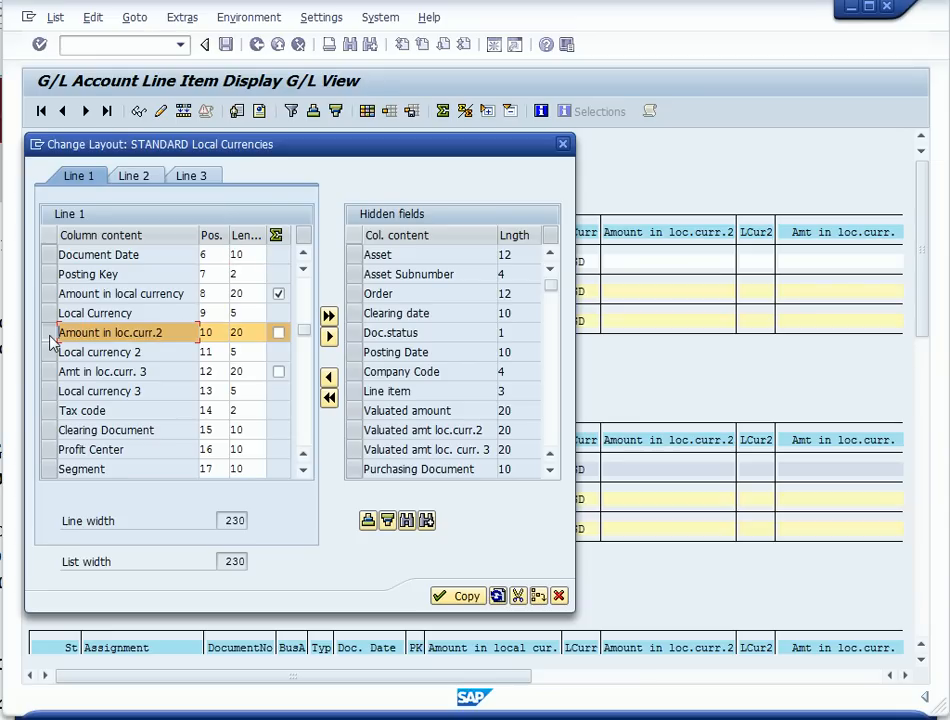
{"action": "left_click", "coordinate": [50, 354]}
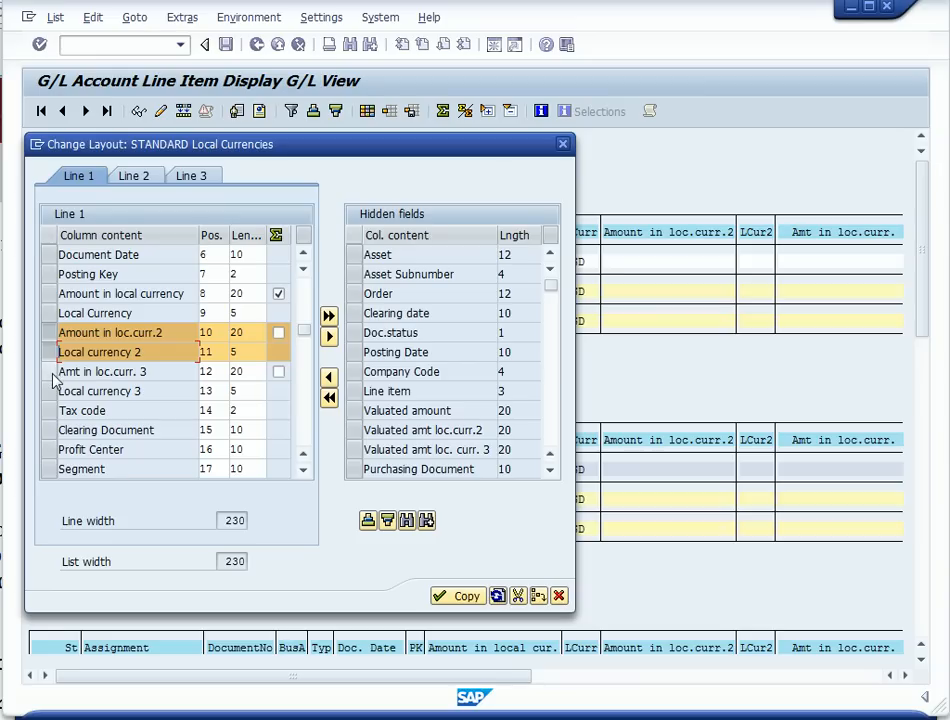
{"action": "left_click", "coordinate": [53, 372]}
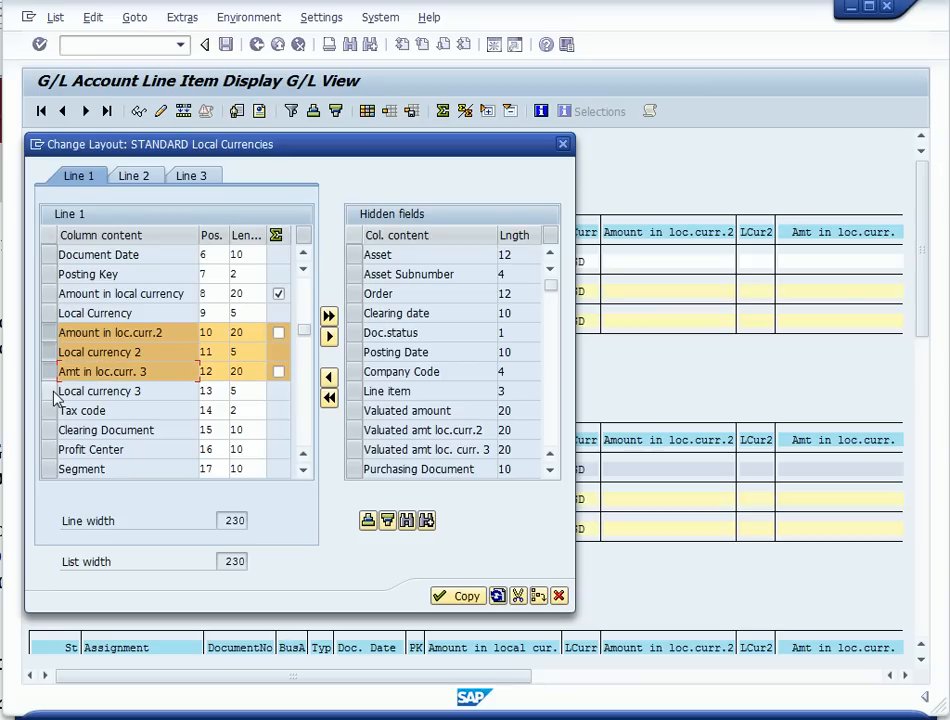
{"action": "left_click", "coordinate": [53, 392]}
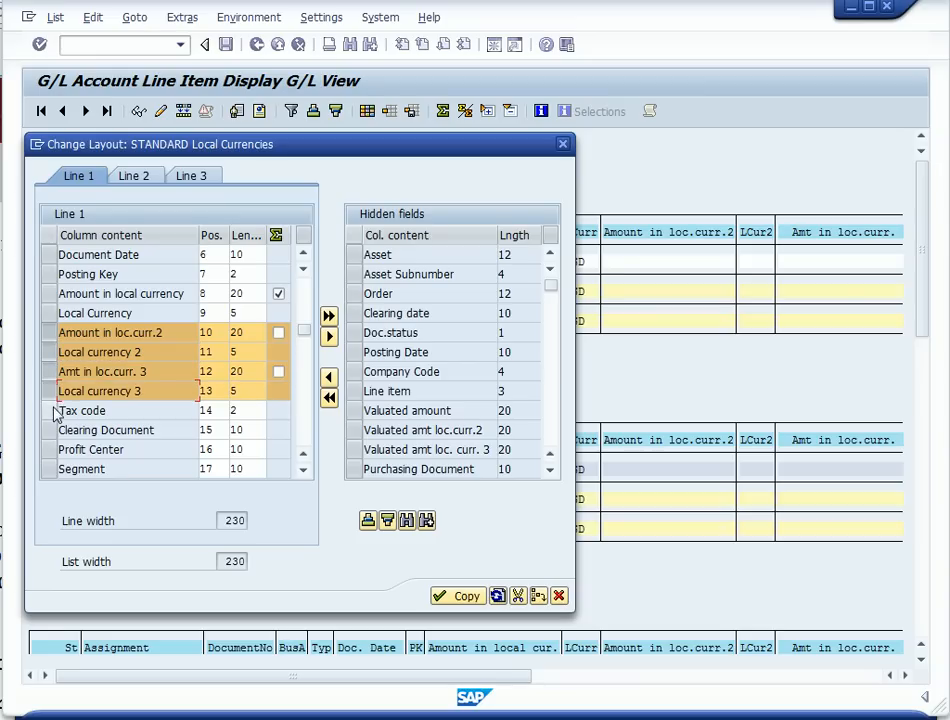
{"action": "left_click", "coordinate": [53, 410]}
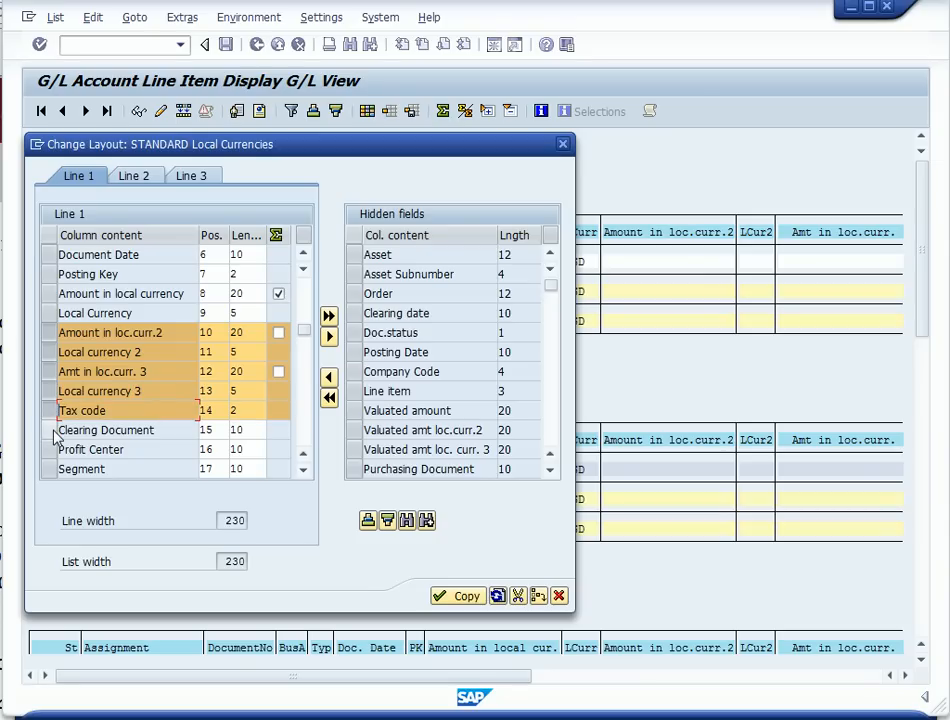
{"action": "left_click", "coordinate": [53, 430]}
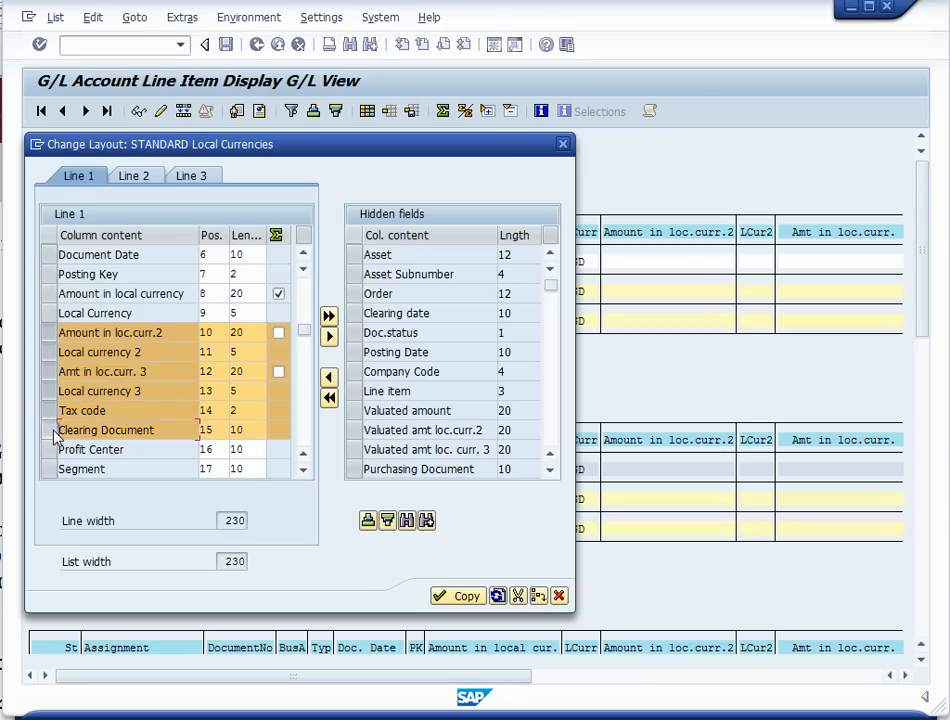
{"action": "left_click", "coordinate": [53, 450]}
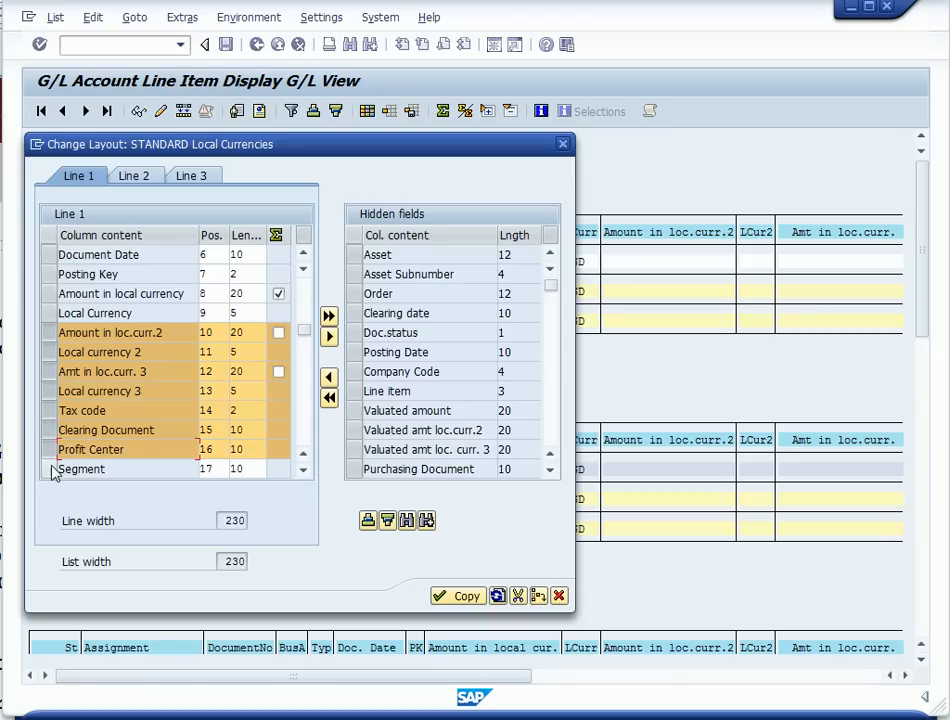
{"action": "left_click", "coordinate": [53, 469]}
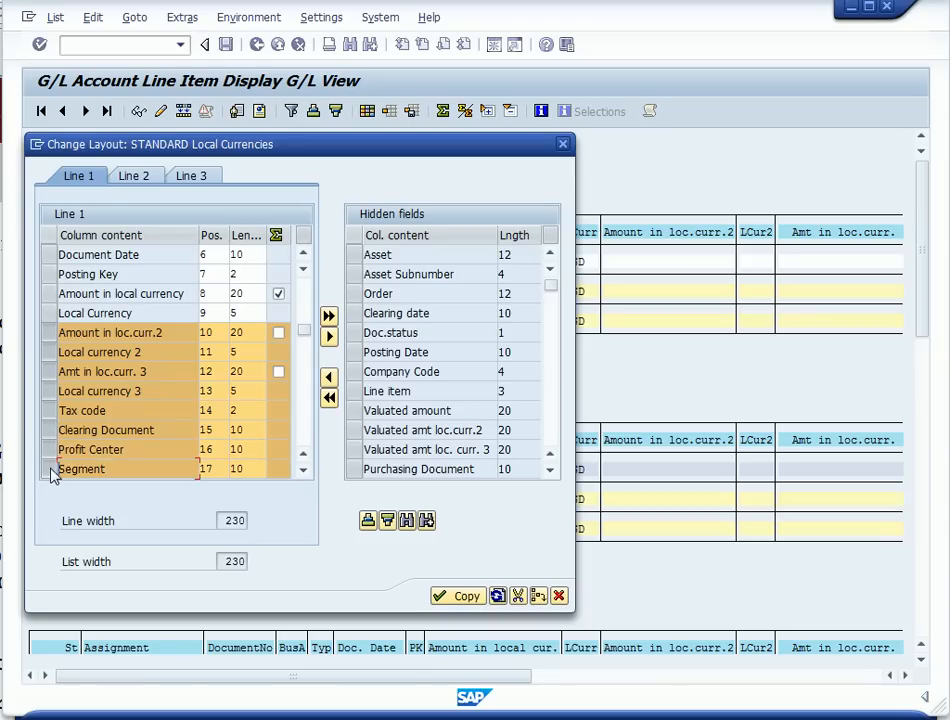
{"action": "left_click", "coordinate": [331, 339]}
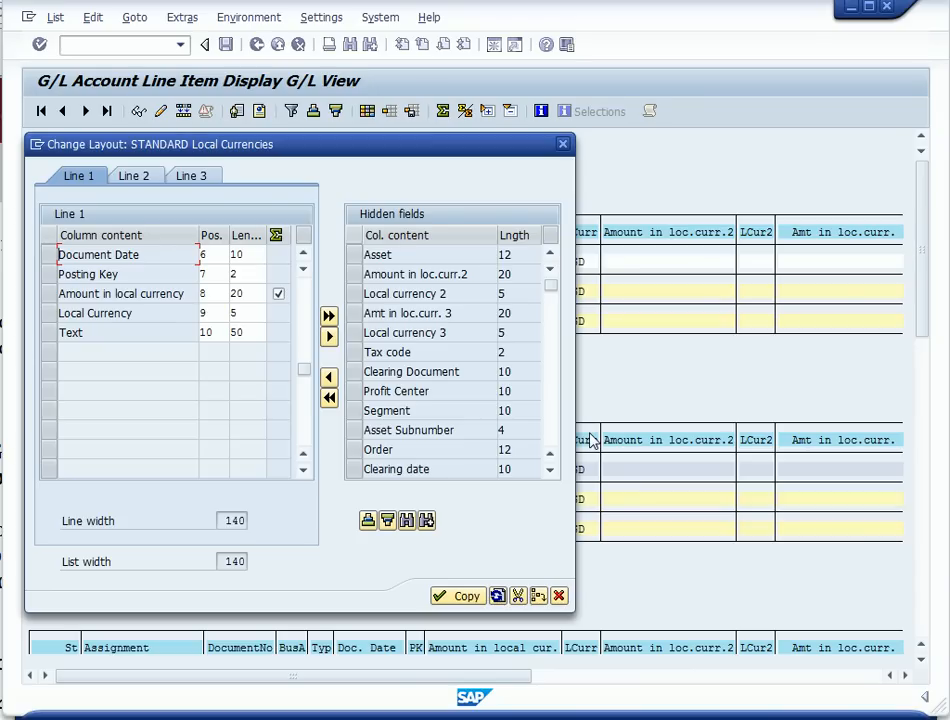
{"action": "left_click", "coordinate": [464, 597]}
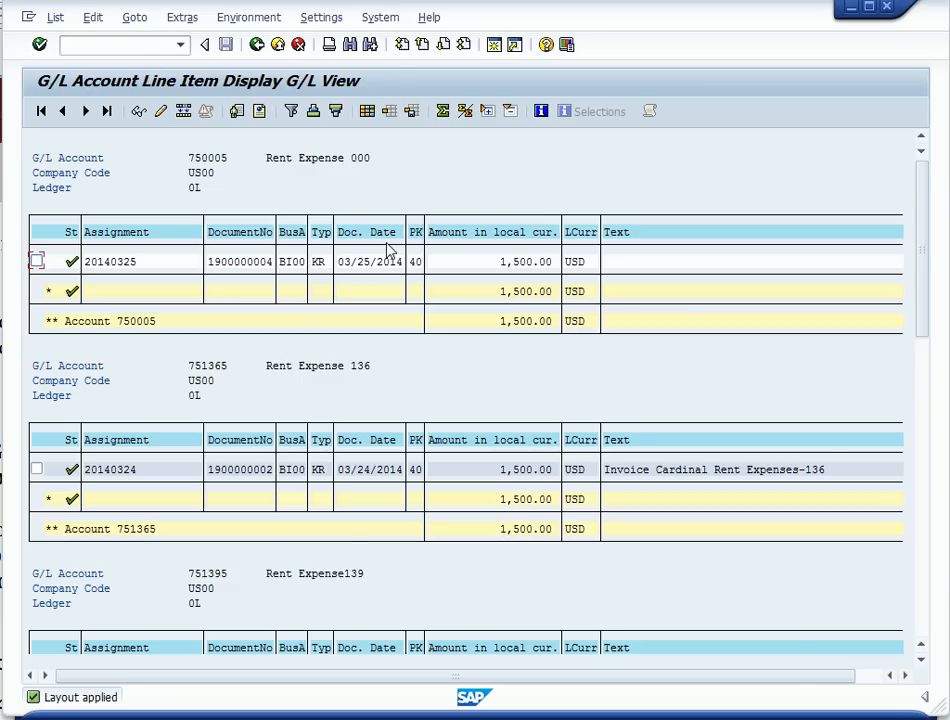
Exit the G/L account balance display to the SAP Easy Access menu and collapse the General Ledger folder with its Account subfolder
{"action": "left_click", "coordinate": [278, 45]}
{"action": "left_click", "coordinate": [278, 45]}
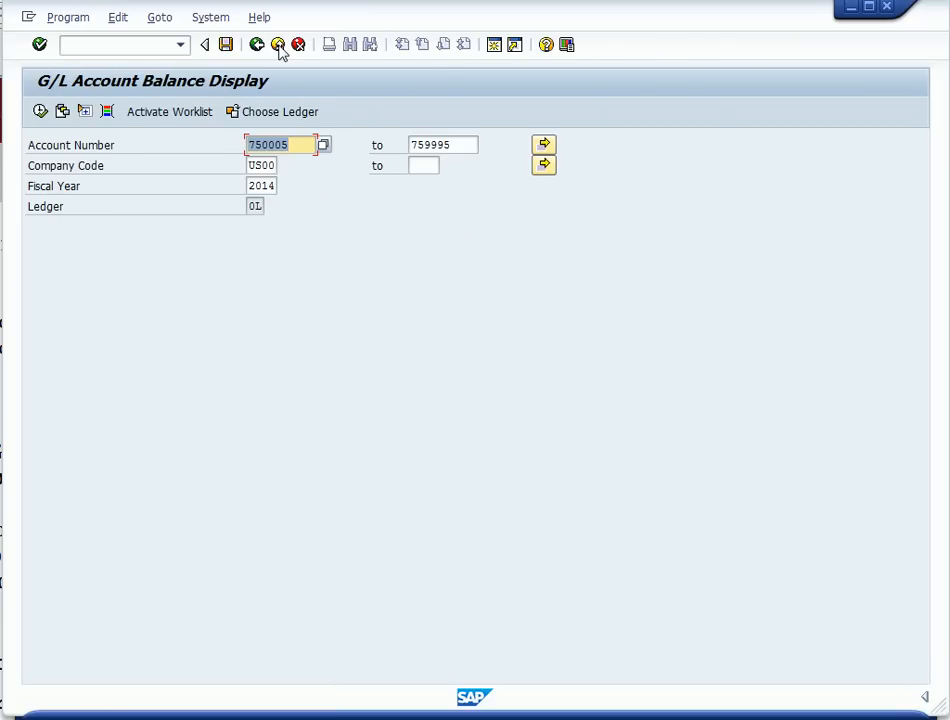
{"action": "left_click", "coordinate": [278, 45]}
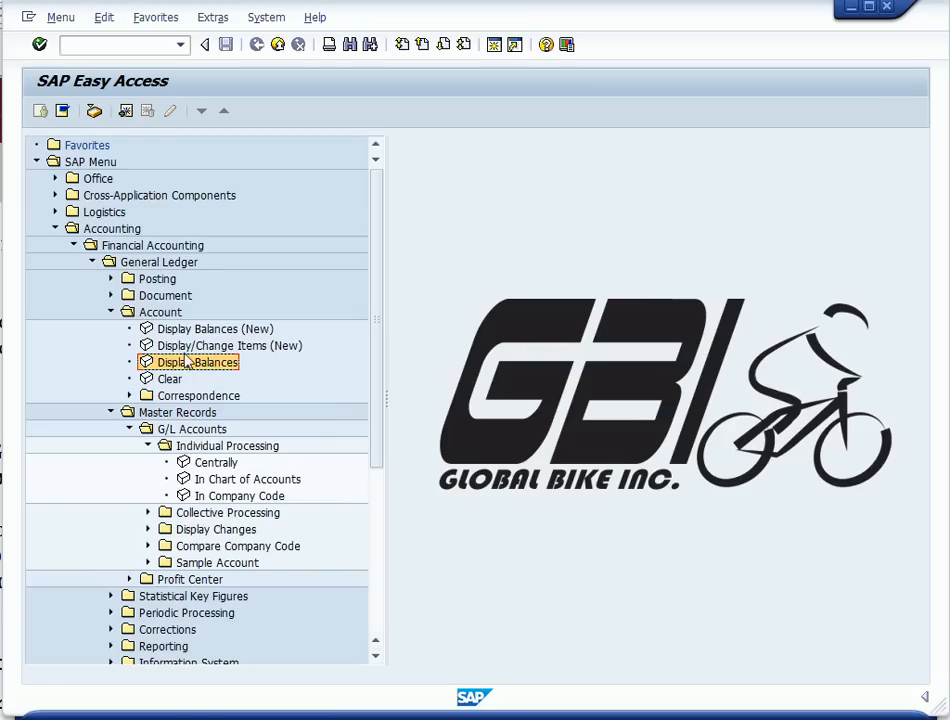
{"action": "left_click", "coordinate": [110, 313]}
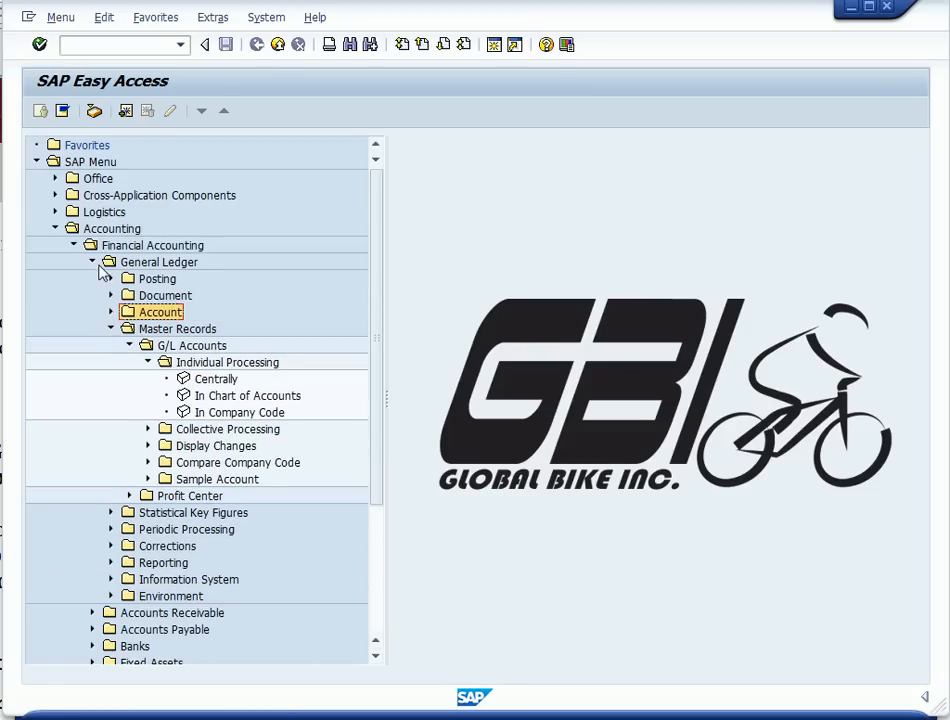
{"action": "left_click", "coordinate": [92, 262]}
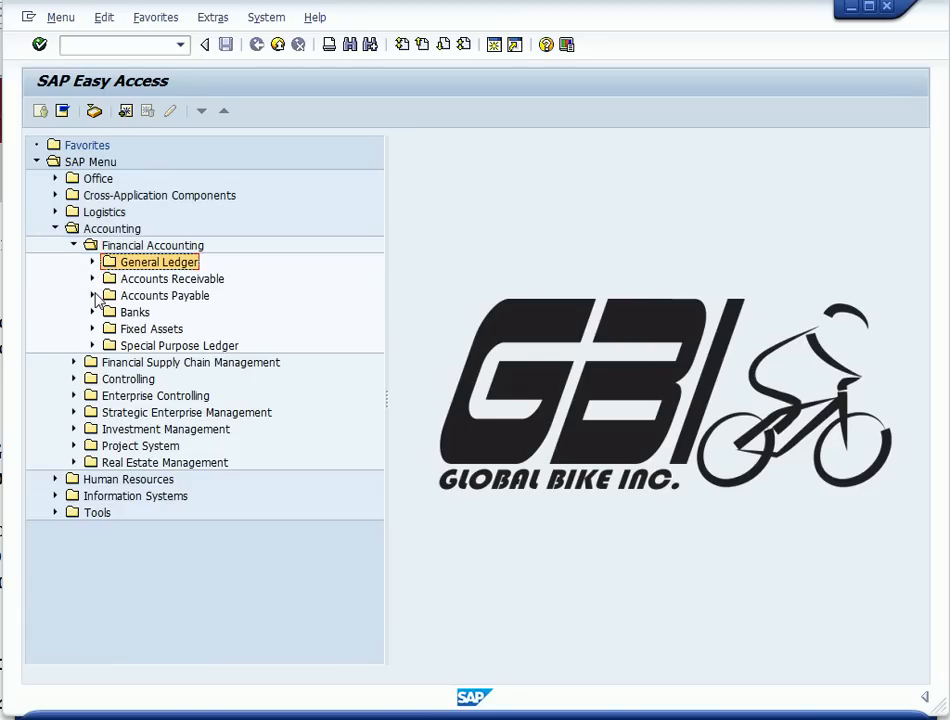
Display the Accounts Payable balances of vendor Cardinal Properties 000 in company code US00 for fiscal year 2014
{"action": "left_click", "coordinate": [93, 296]}
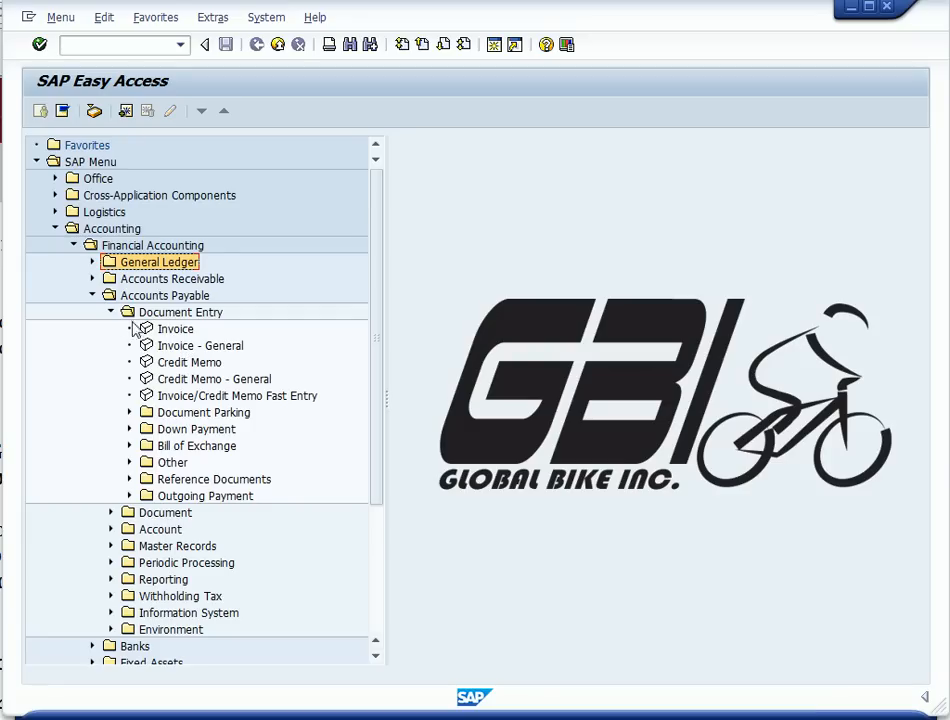
{"action": "left_click", "coordinate": [111, 312]}
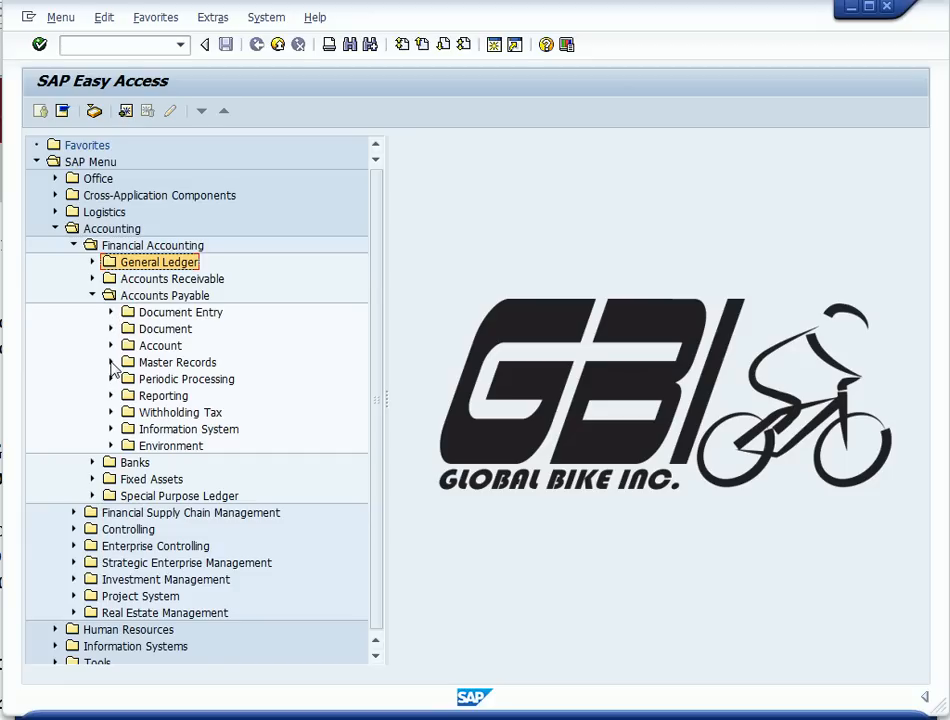
{"action": "left_click", "coordinate": [111, 345]}
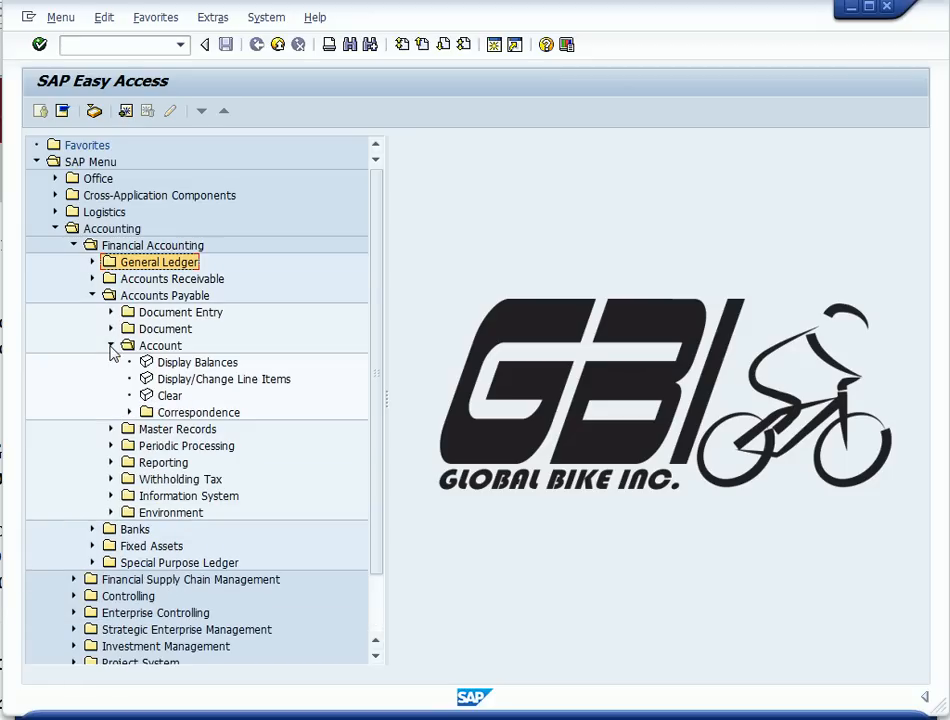
{"action": "double_click", "coordinate": [147, 363]}
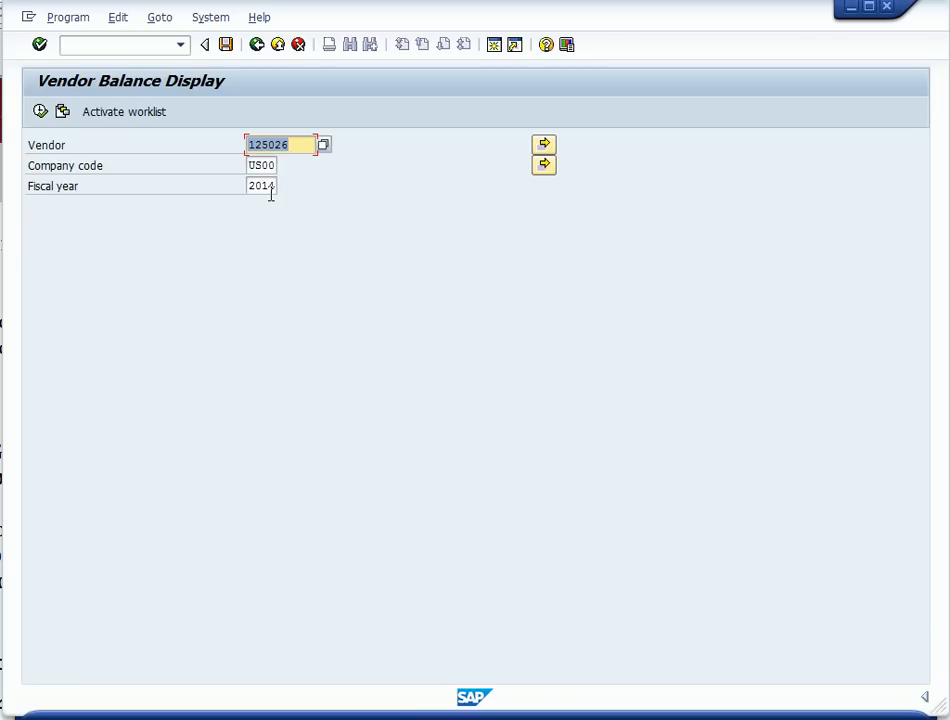
{"action": "left_click", "coordinate": [37, 115]}
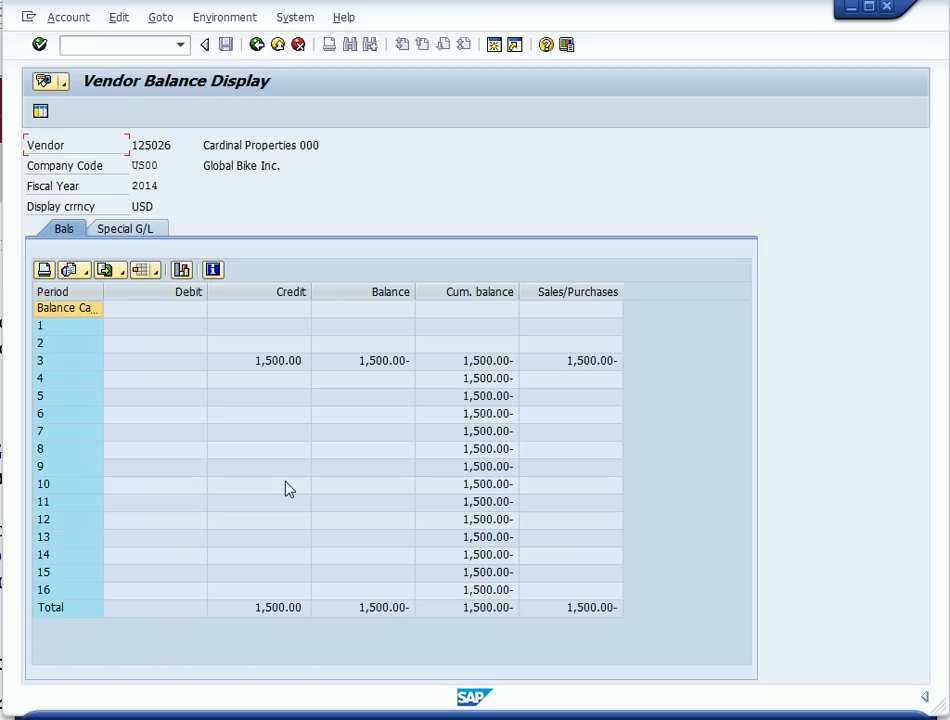
Examine the line items behind the vendor's period 3 balance and return to the SAP Easy Access menu
{"action": "double_click", "coordinate": [82, 366]}
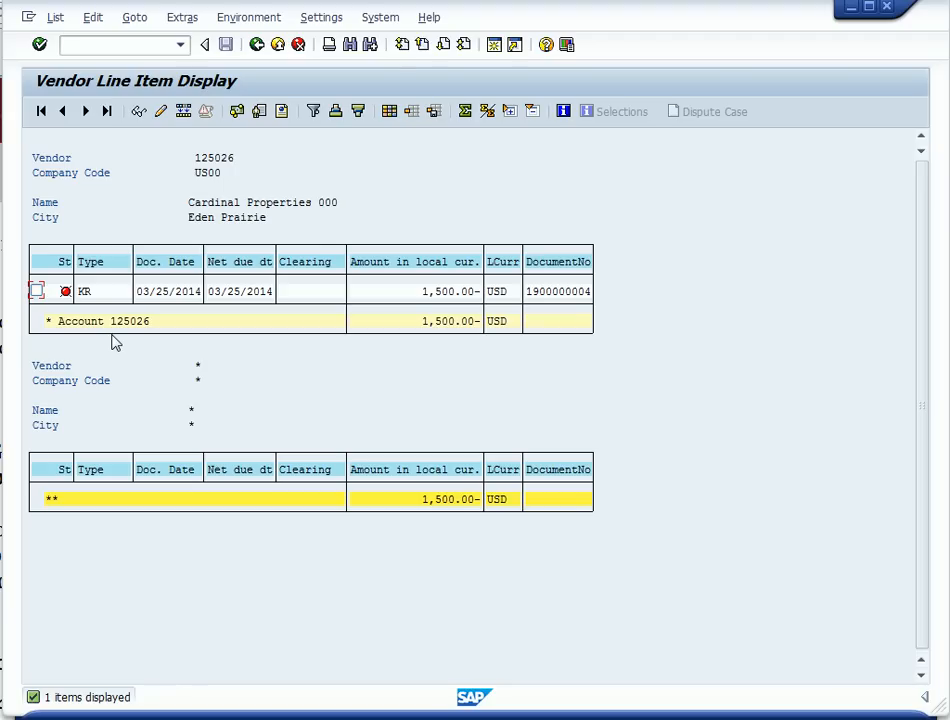
{"action": "left_click", "coordinate": [278, 45]}
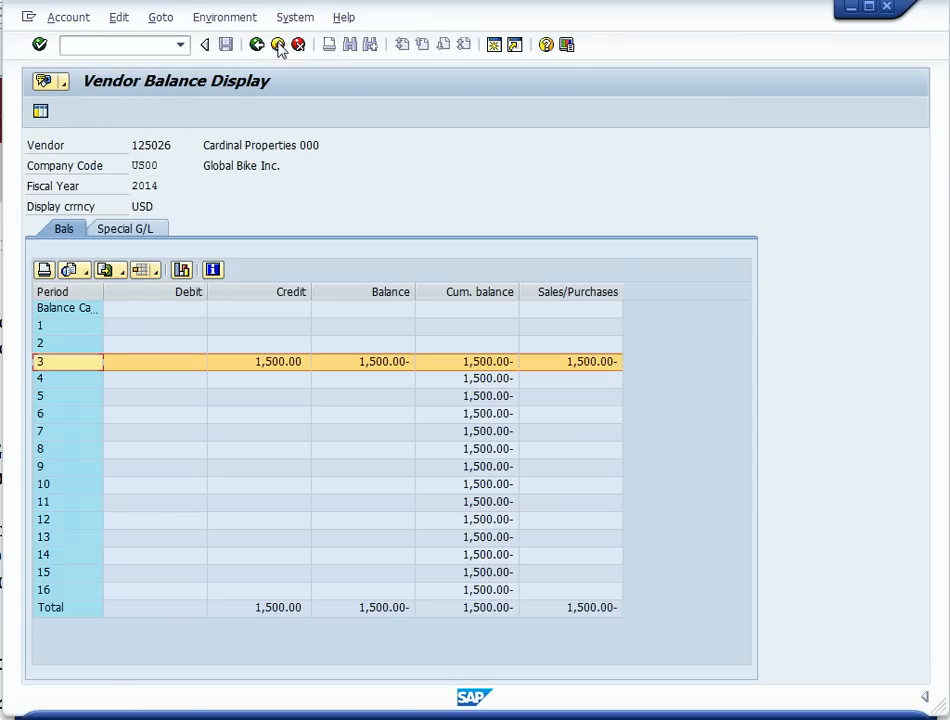
{"action": "left_click", "coordinate": [278, 45]}
{"action": "left_click", "coordinate": [278, 45]}
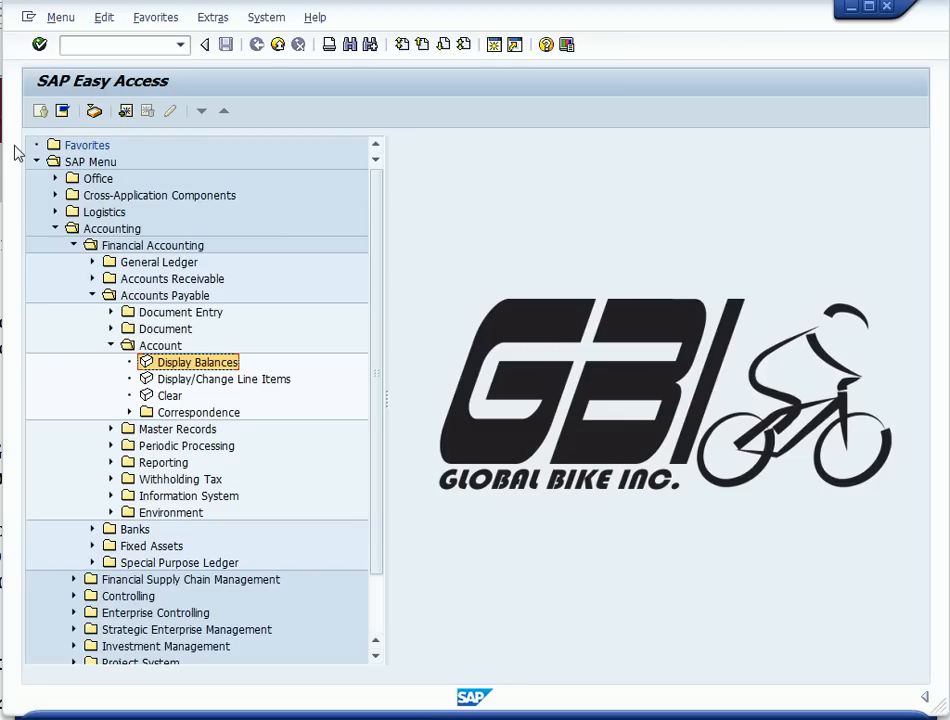
Start posting an outgoing payment under Accounts Payable Document Entry and set its document date to 03/25/2014
{"action": "left_click", "coordinate": [112, 345]}
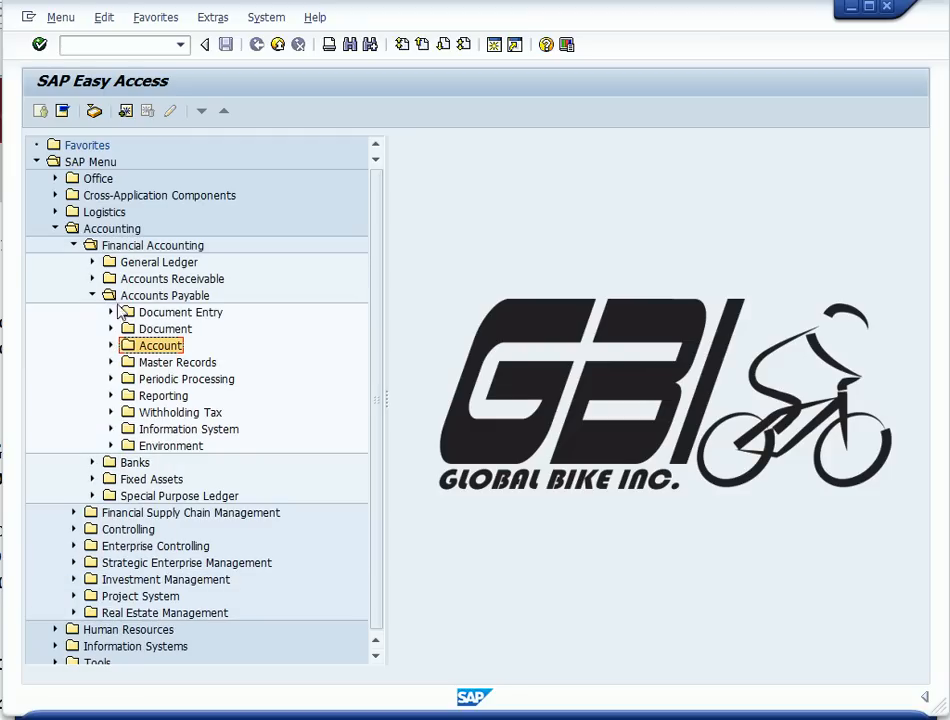
{"action": "left_click", "coordinate": [111, 312]}
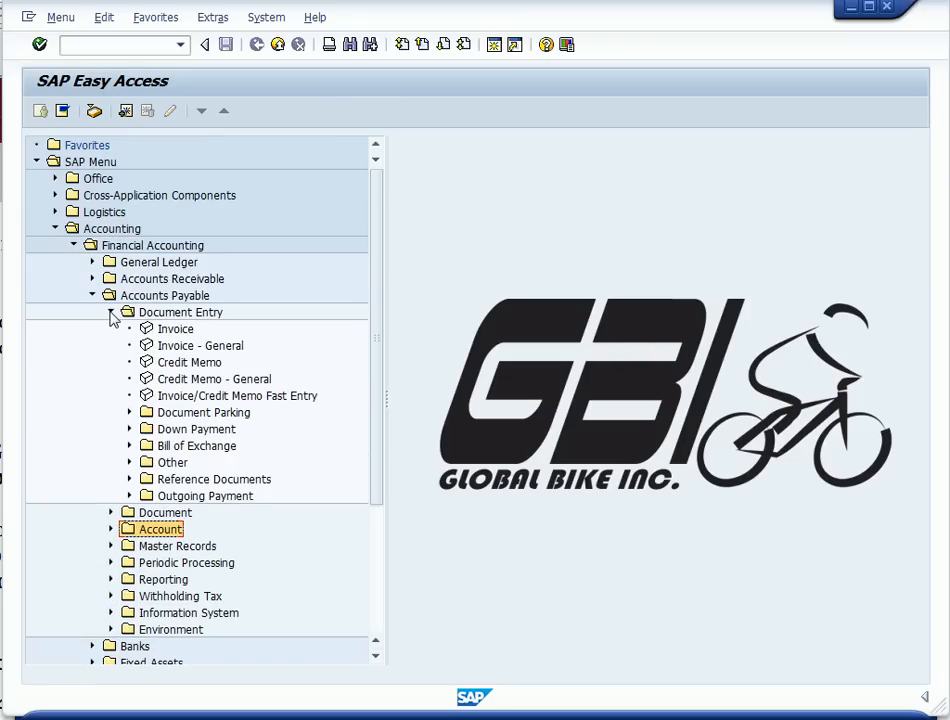
{"action": "left_click", "coordinate": [130, 496]}
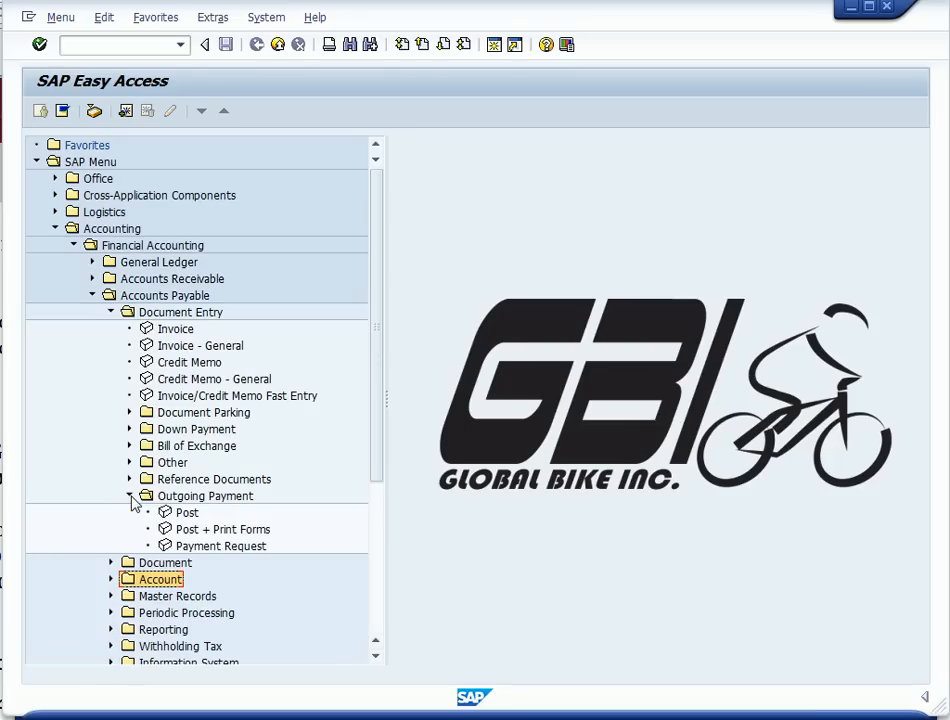
{"action": "double_click", "coordinate": [165, 512]}
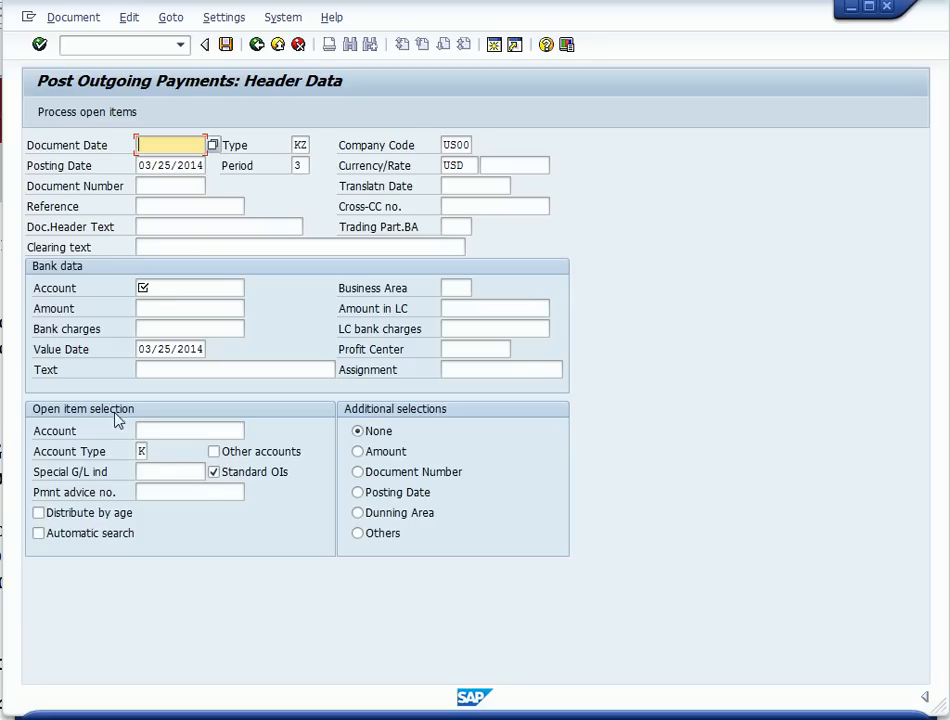
{"action": "left_click", "coordinate": [212, 145]}
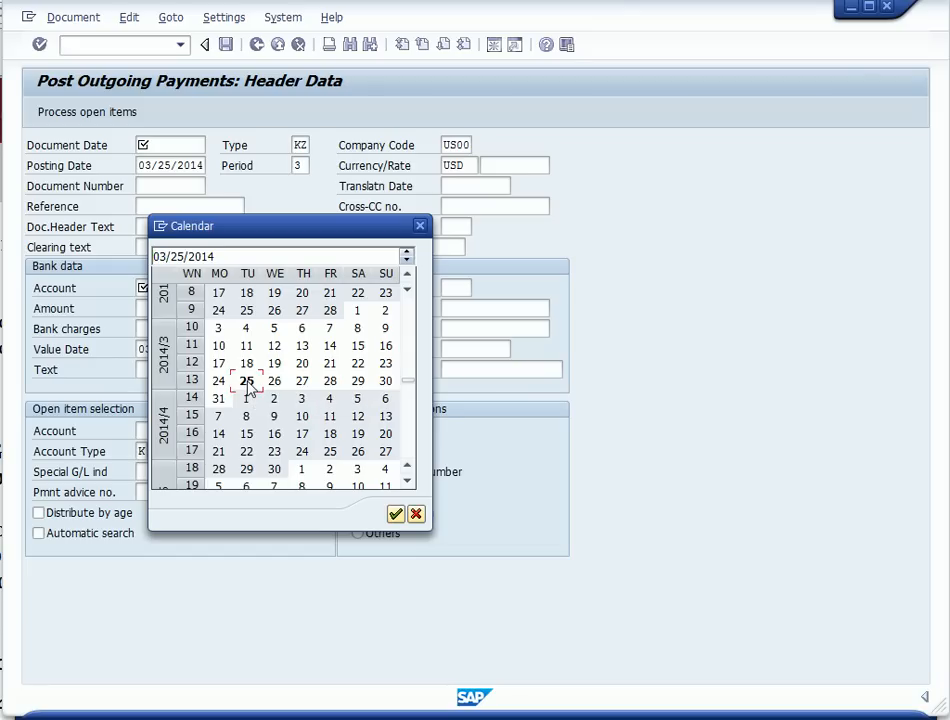
{"action": "double_click", "coordinate": [247, 384]}
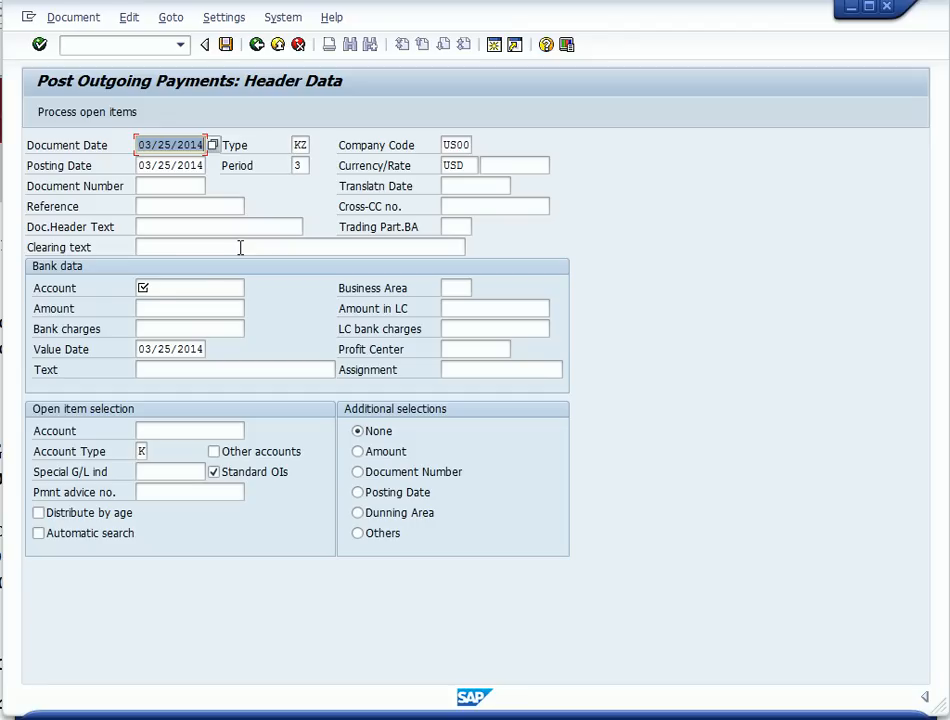
Fill in the bank data with the G/L account number of Bank Account 000, amount 1500 and text "Invoice HR-000"
{"action": "left_click", "coordinate": [157, 287]}
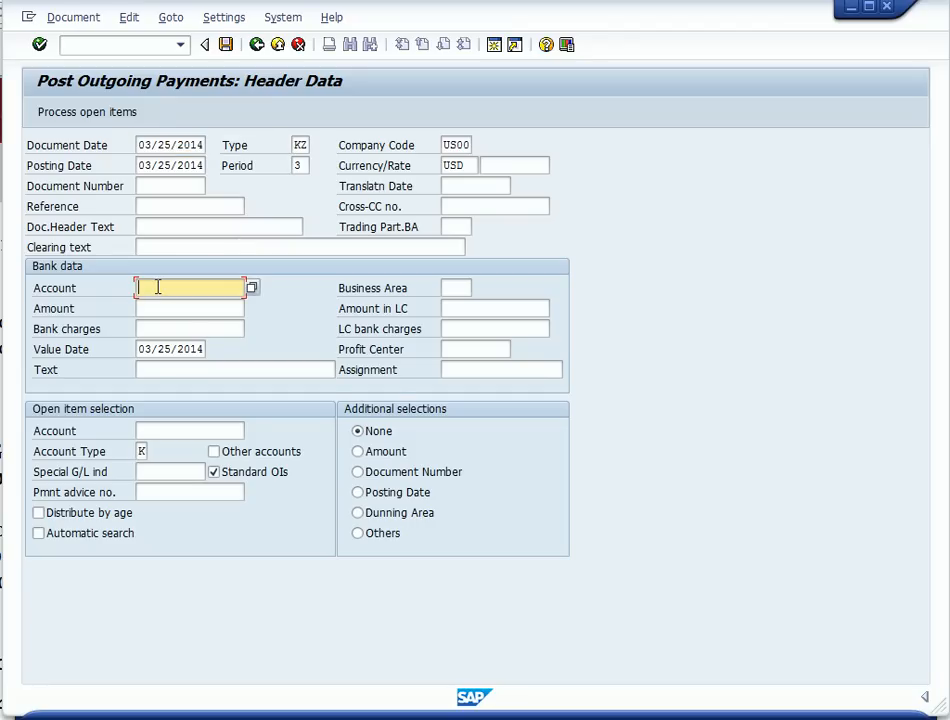
{"action": "type", "text": "1"}
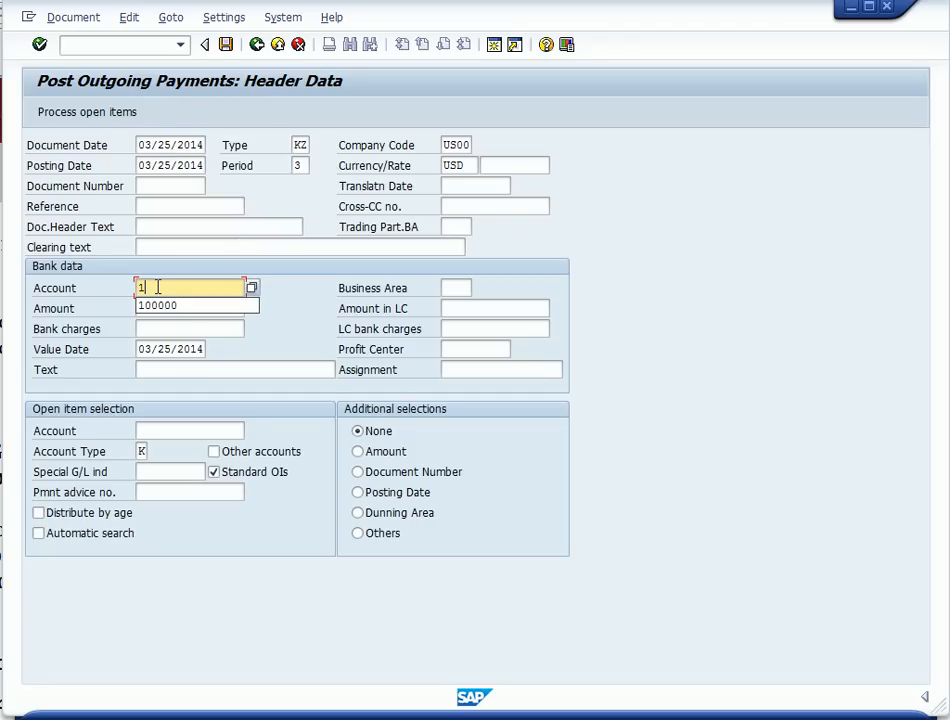
{"action": "type", "text": "00005"}
{"action": "left_click", "coordinate": [150, 310]}
{"action": "type", "text": "1500"}
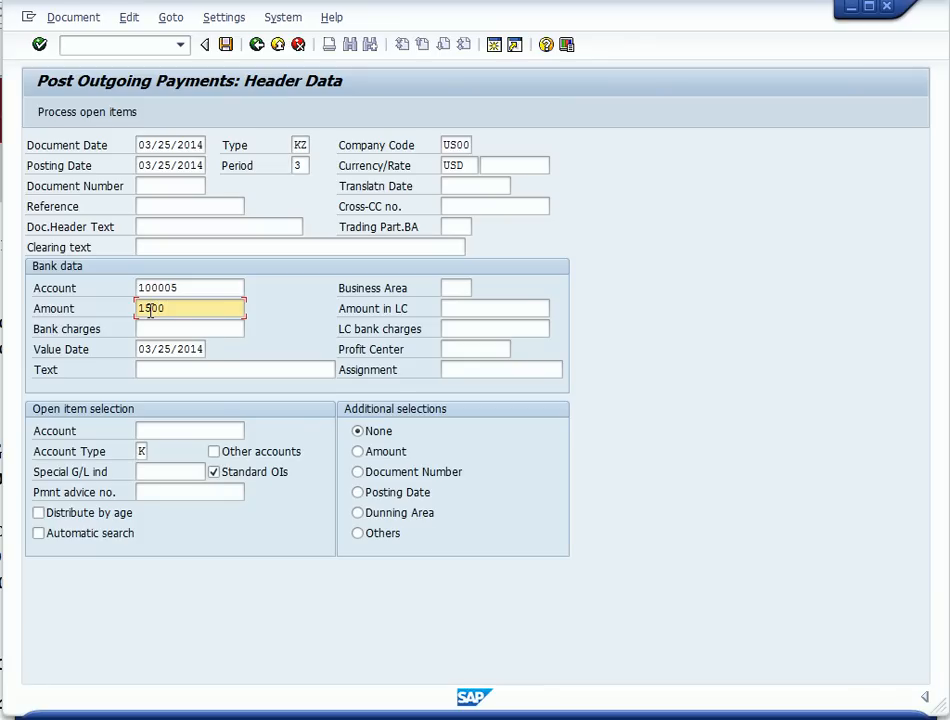
{"action": "left_click", "coordinate": [153, 372]}
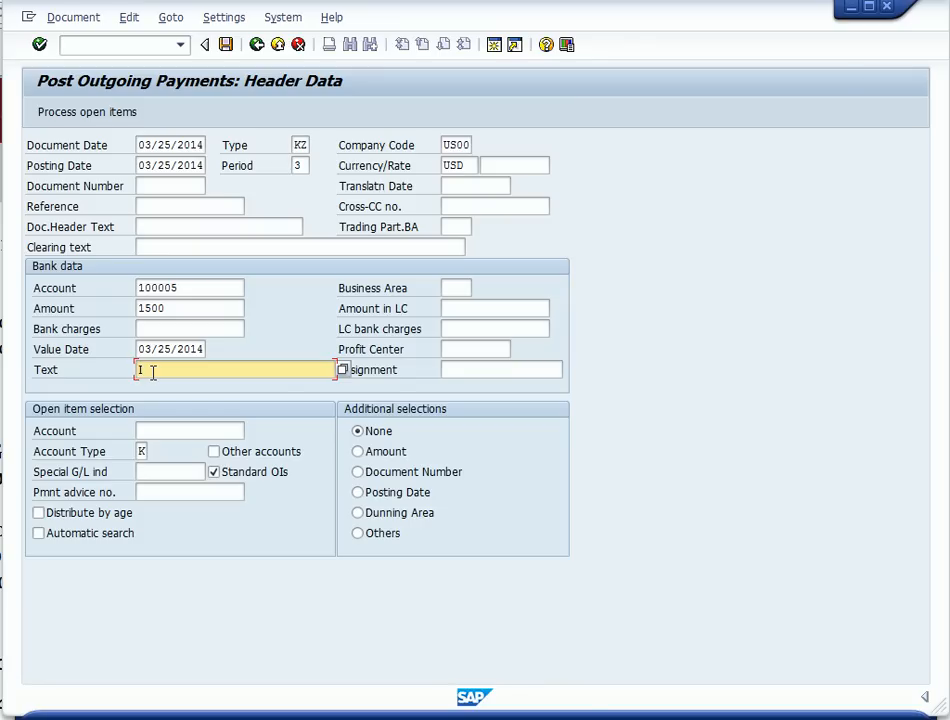
{"action": "type", "text": "nvoice HR"}
{"action": "type", "text": "-000"}
Find vendors by search term 000 and choose Cardinal Properties 000 as the account for open item selection
{"action": "left_click", "coordinate": [146, 431]}
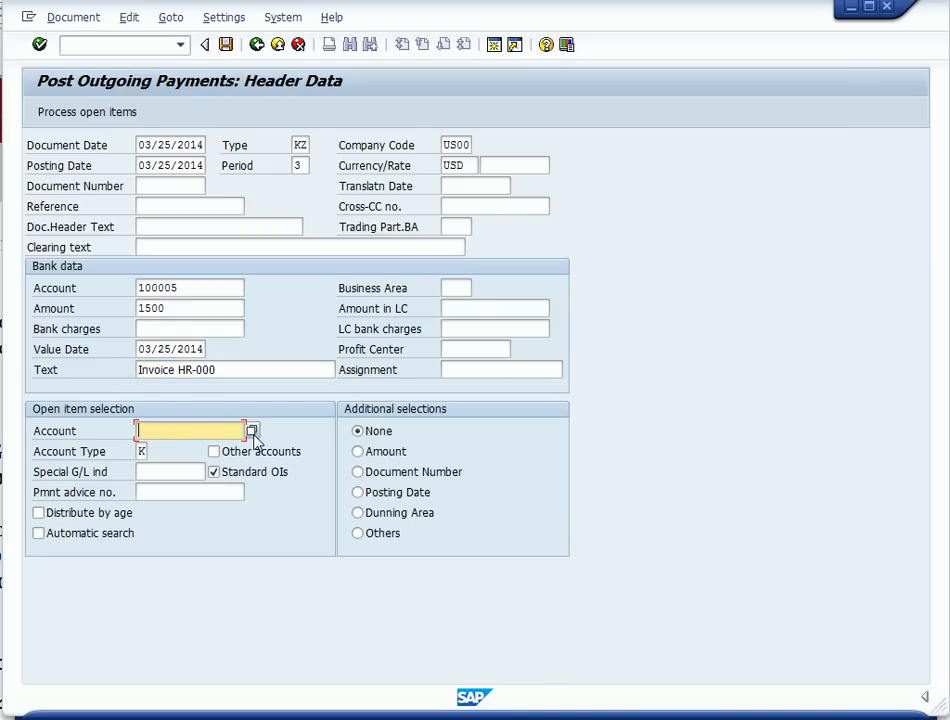
{"action": "left_click", "coordinate": [253, 435]}
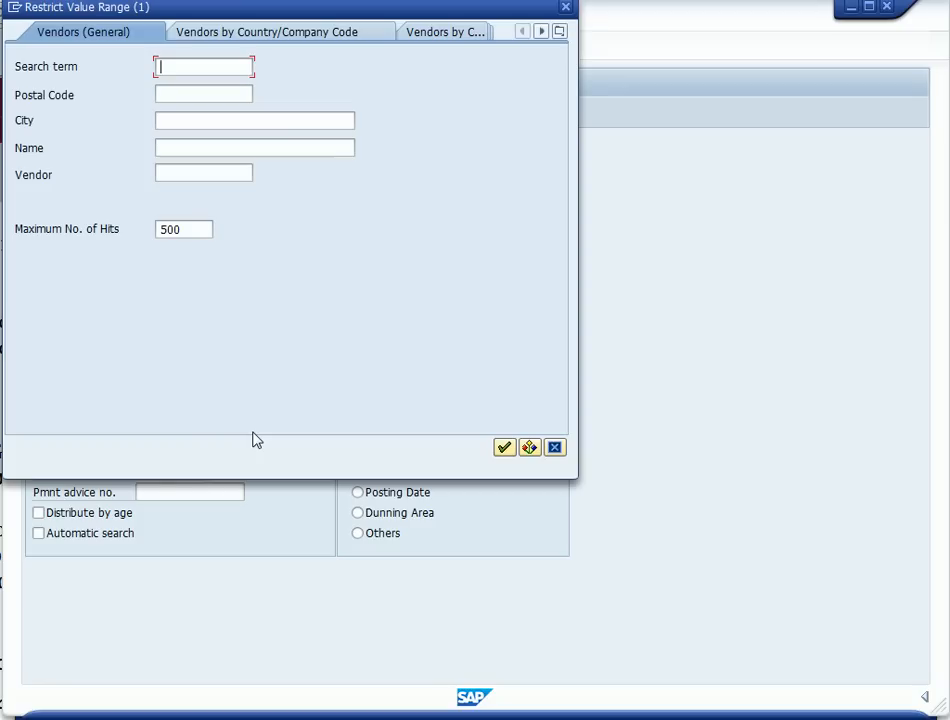
{"action": "type", "text": "000"}
{"action": "left_click", "coordinate": [504, 448]}
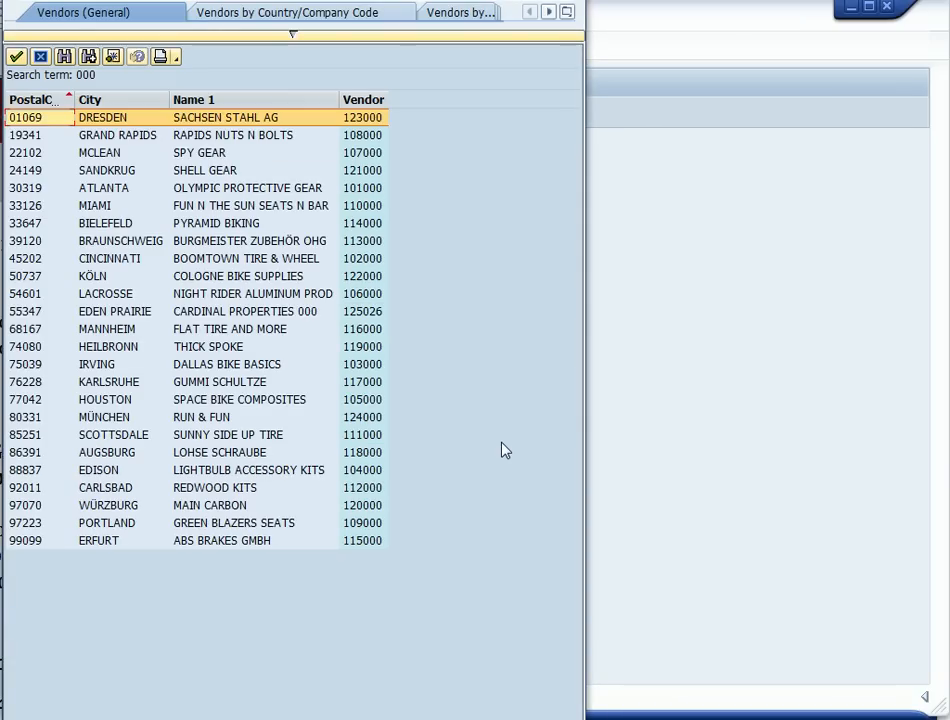
{"action": "double_click", "coordinate": [283, 314]}
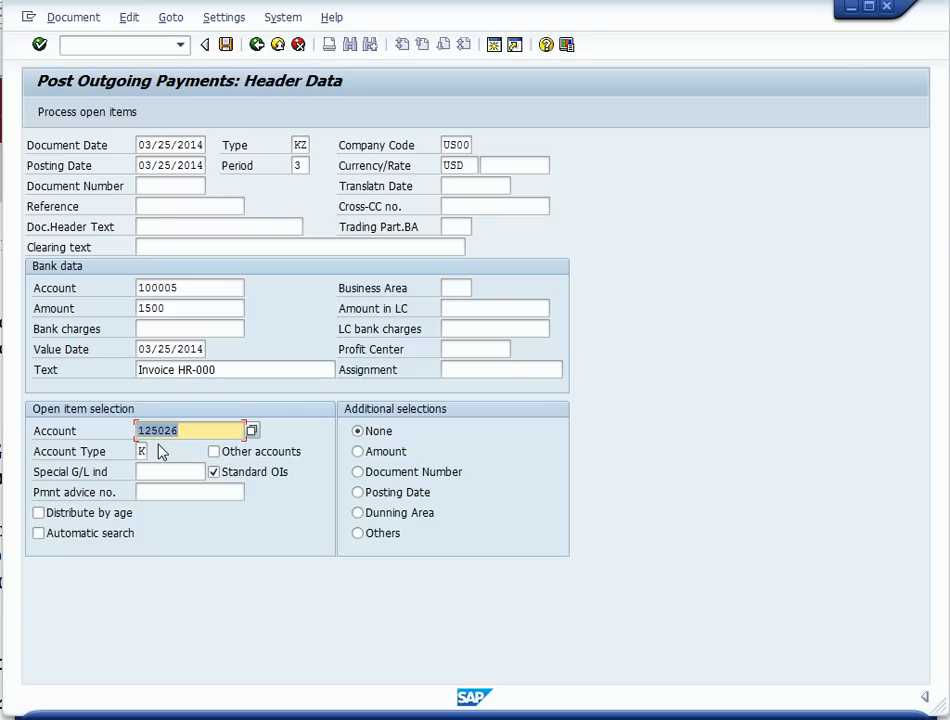
Process the open items of Cardinal Properties 000 and post the outgoing payment
{"action": "left_click", "coordinate": [115, 112]}
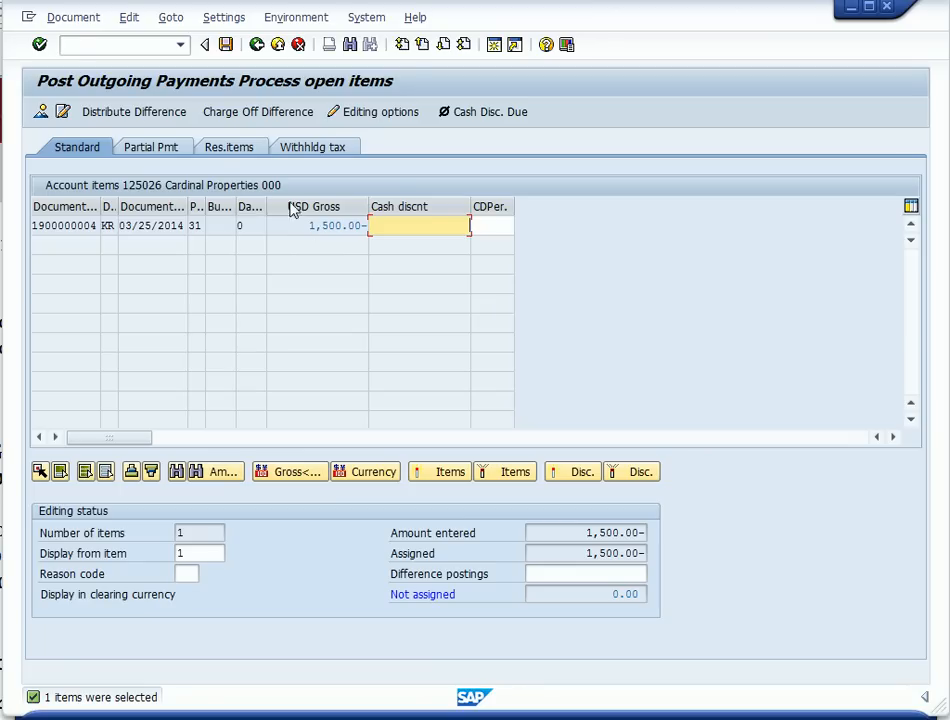
{"action": "left_click", "coordinate": [36, 52]}
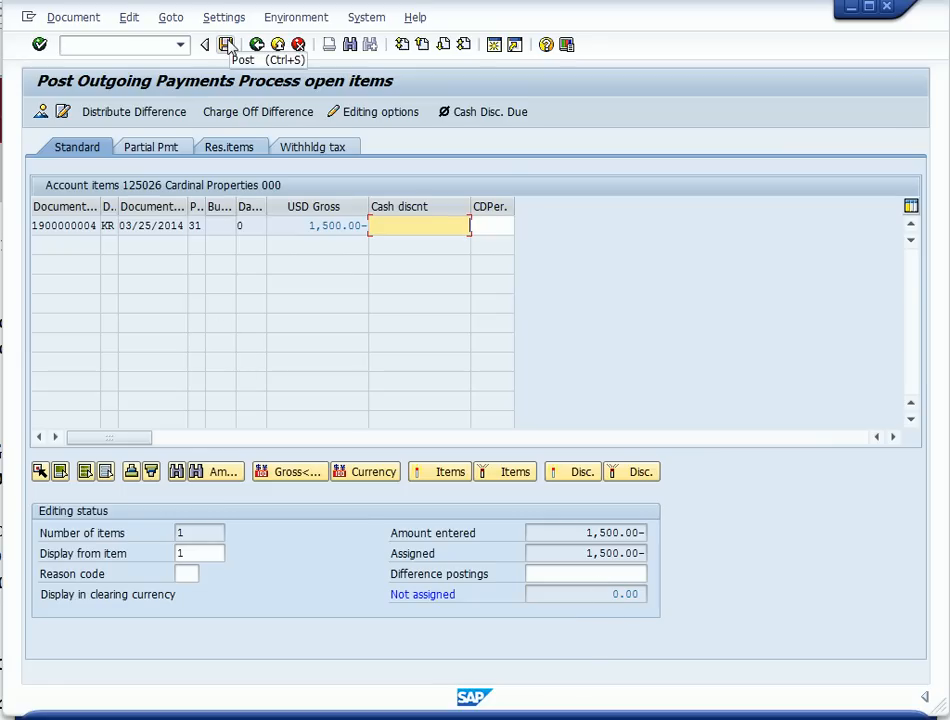
{"action": "left_click", "coordinate": [228, 46]}
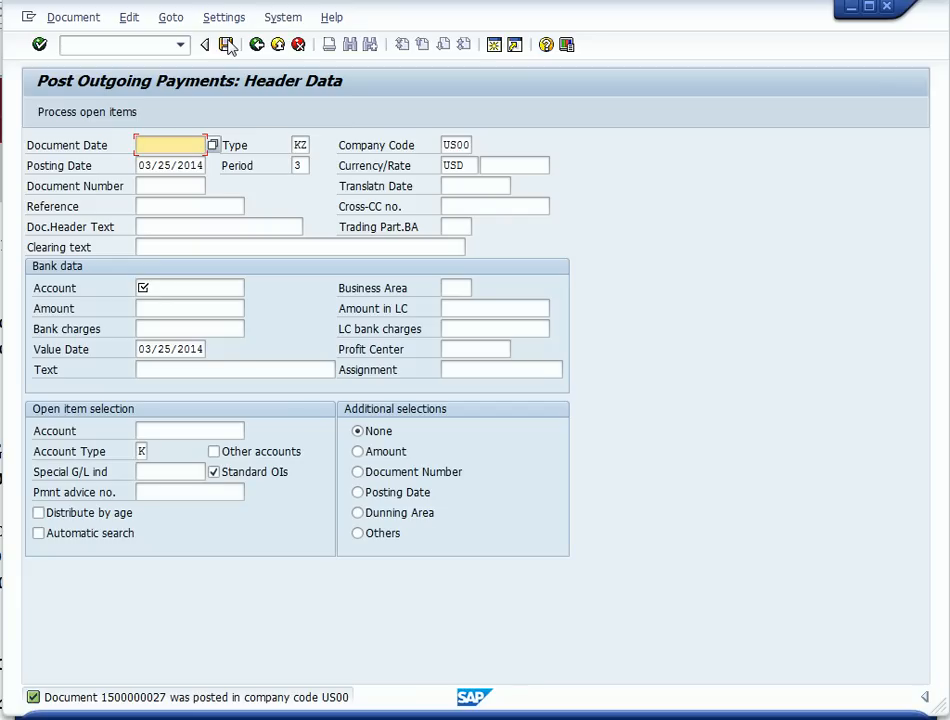
Exit outgoing payment entry to the SAP Easy Access menu, discarding the blank form, and collapse the Outgoing Payment and Accounts Payable folders
{"action": "left_click", "coordinate": [278, 46]}
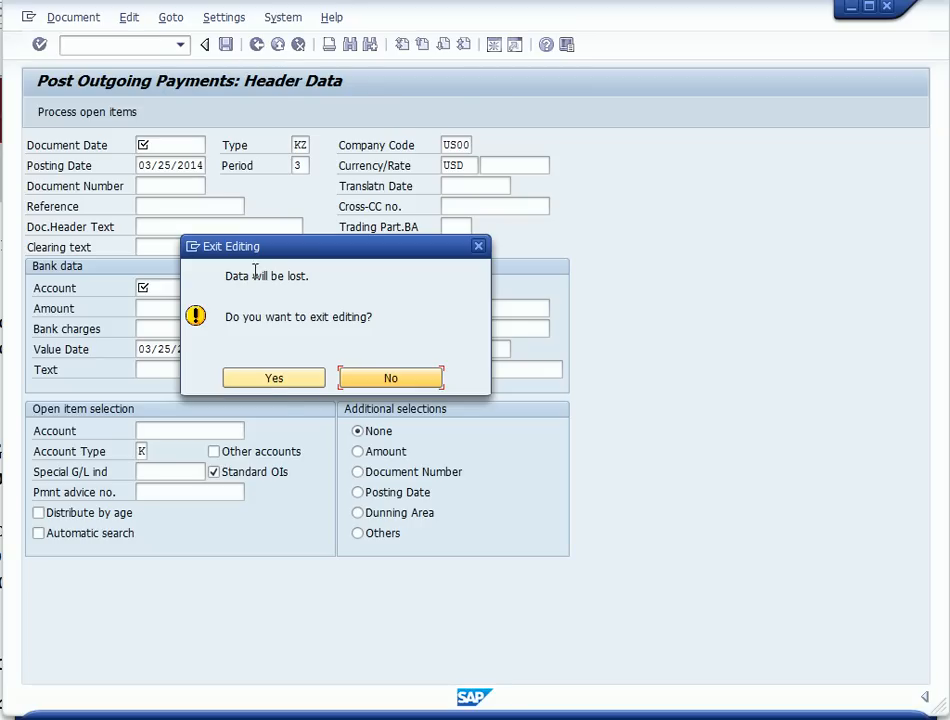
{"action": "right_click", "coordinate": [282, 390]}
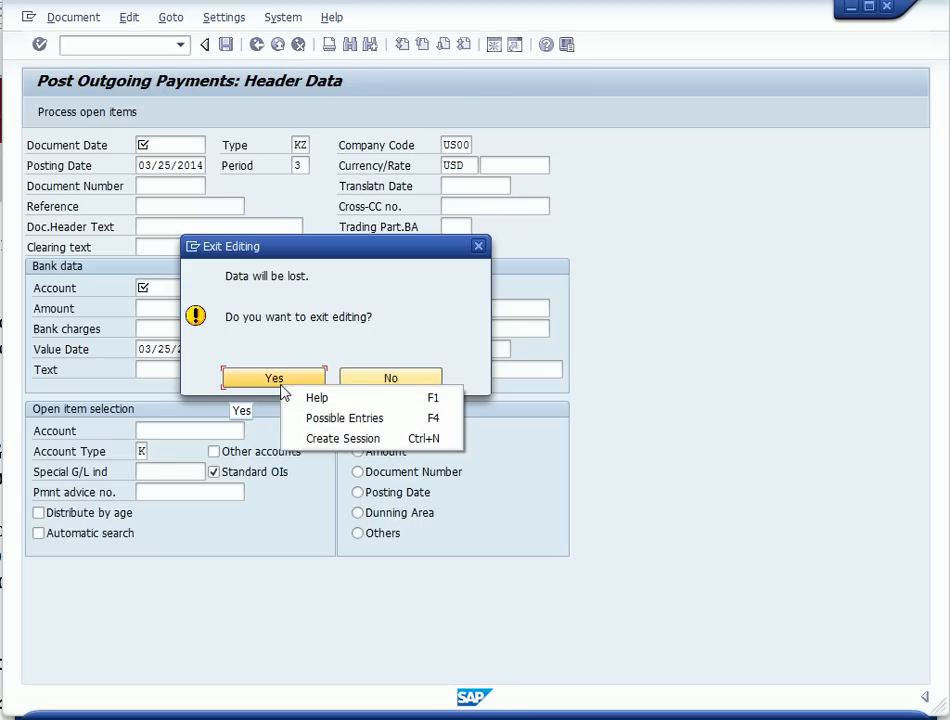
{"action": "left_click", "coordinate": [274, 376]}
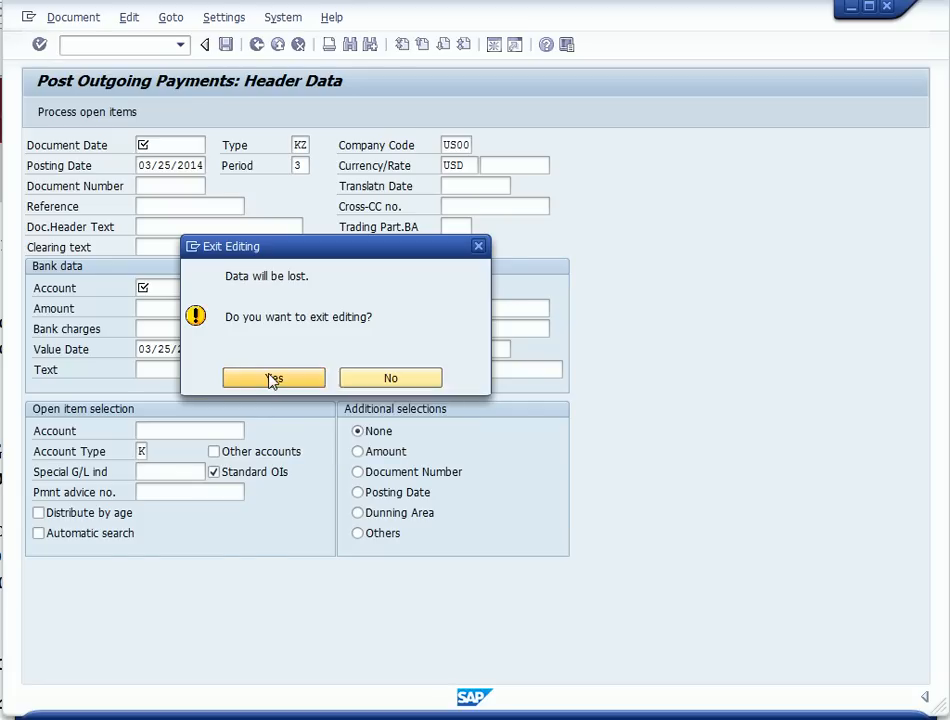
{"action": "left_click", "coordinate": [273, 377]}
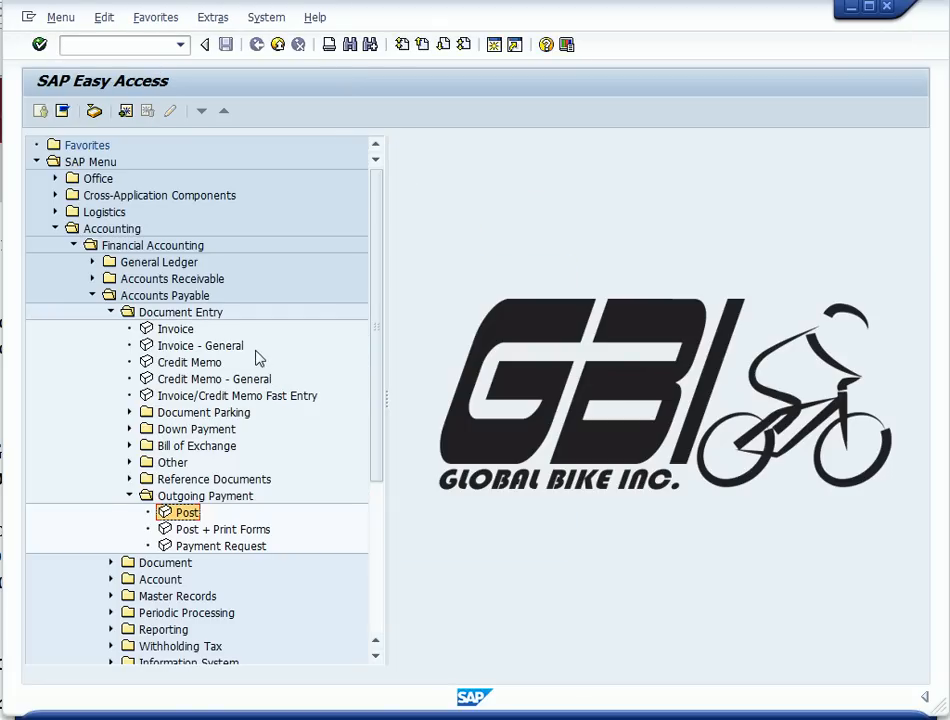
{"action": "left_click", "coordinate": [129, 496]}
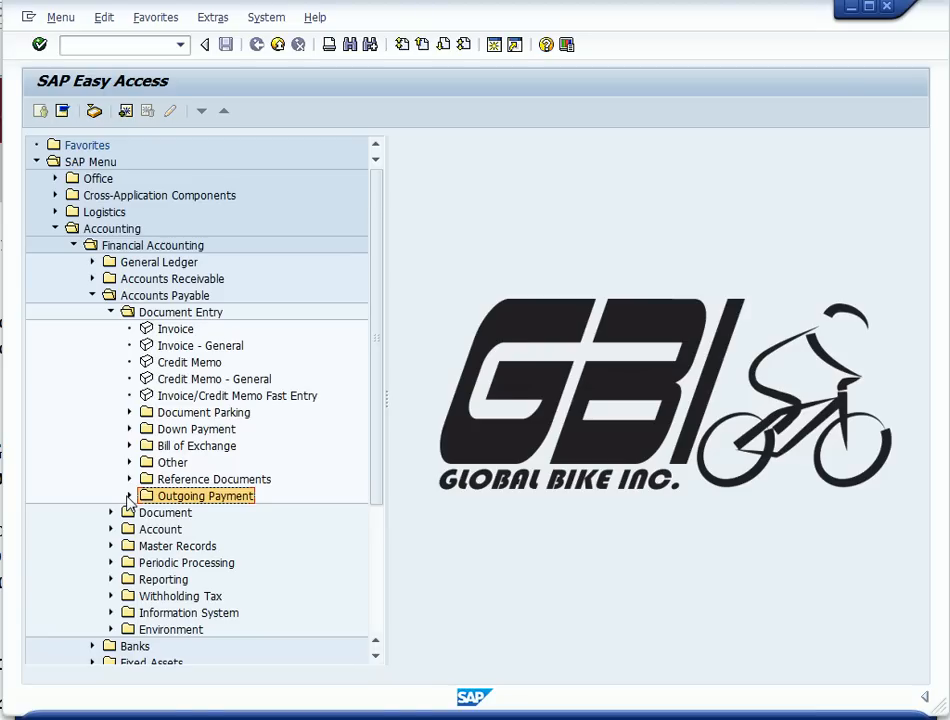
{"action": "left_click", "coordinate": [93, 296]}
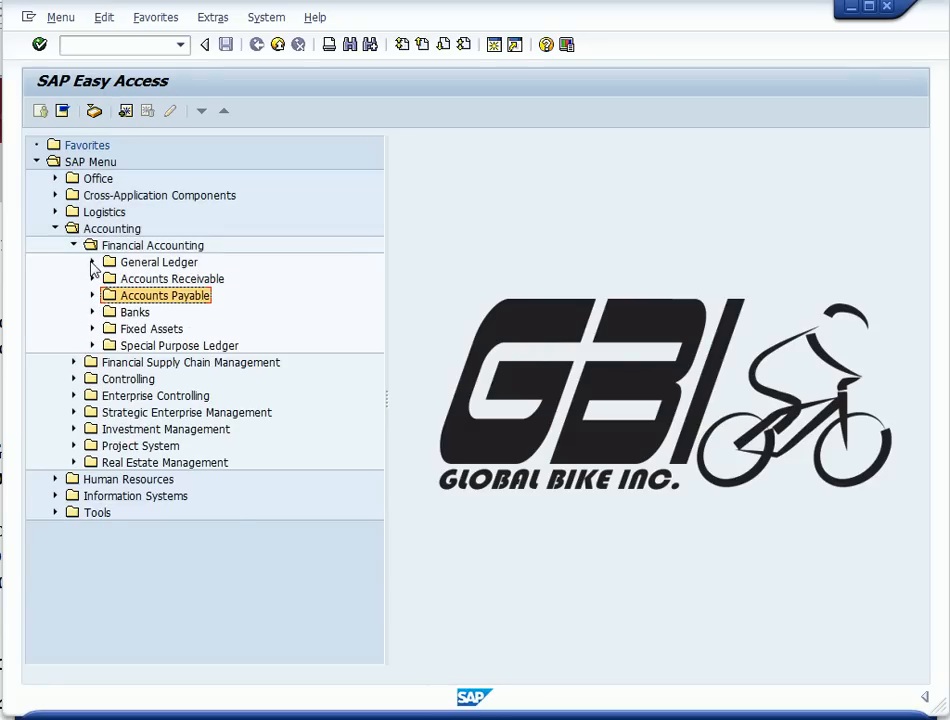
Display the General Ledger balances of Bank Account 000 in company code US00 for fiscal year 2014
{"action": "left_click", "coordinate": [92, 262]}
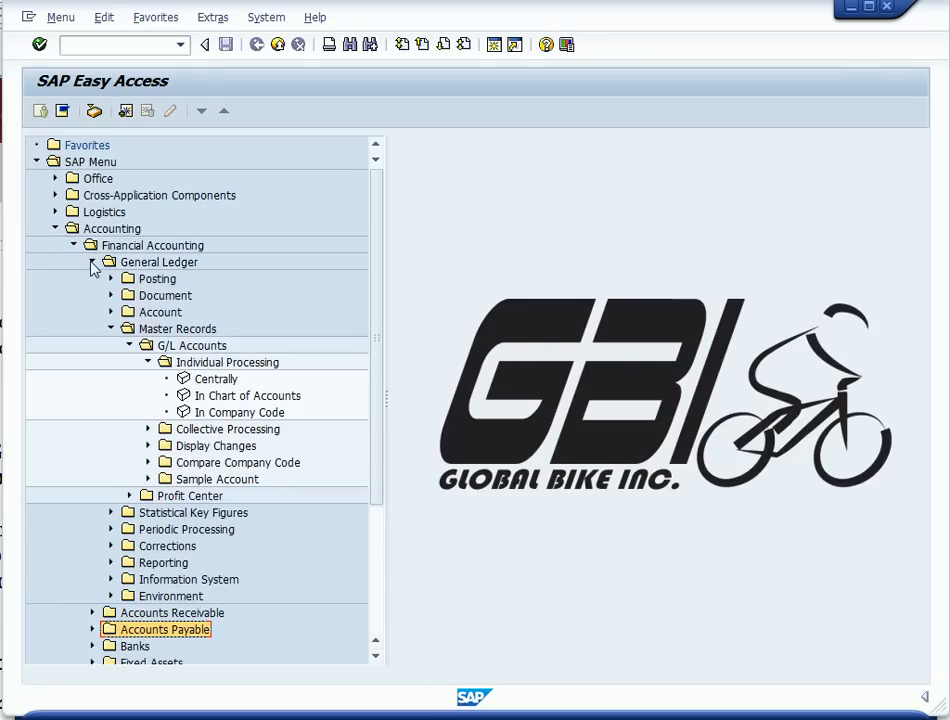
{"action": "left_click", "coordinate": [111, 312]}
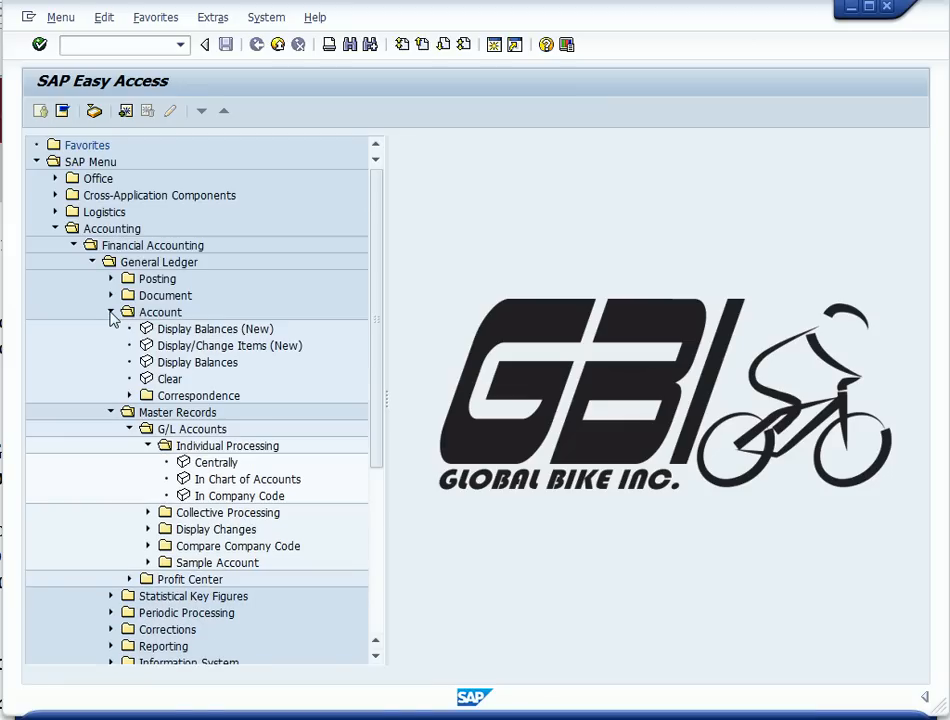
{"action": "double_click", "coordinate": [190, 362]}
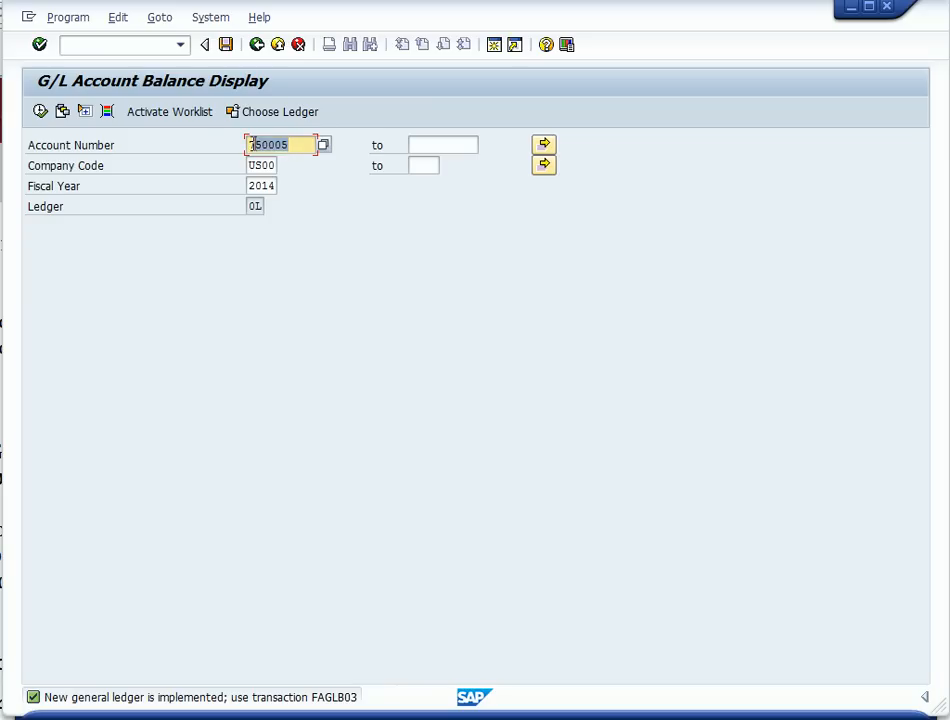
{"action": "type", "text": "100005"}
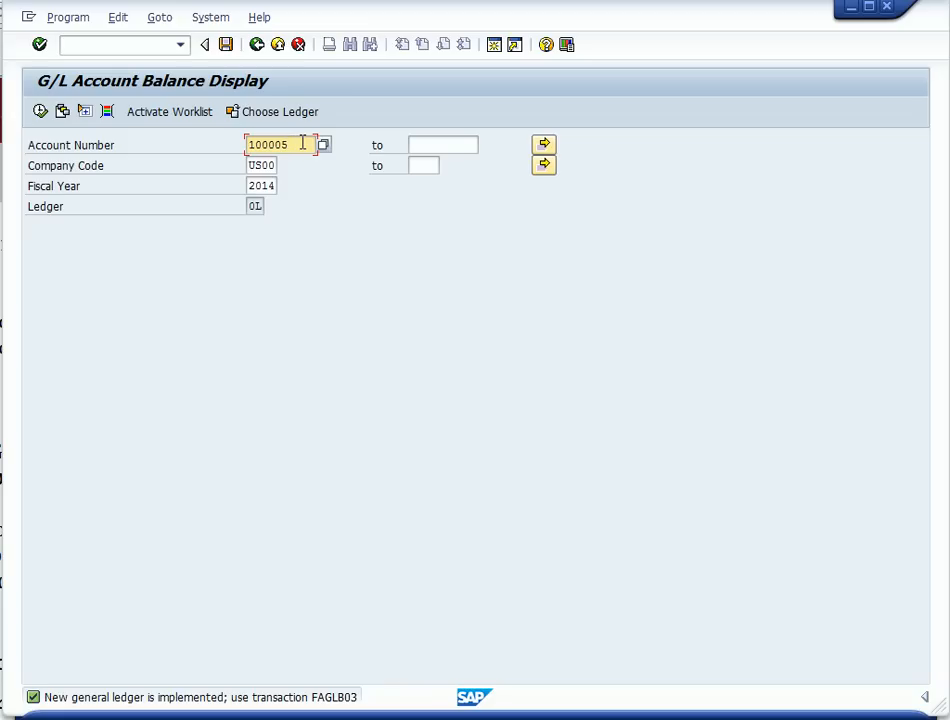
{"action": "left_click", "coordinate": [41, 111]}
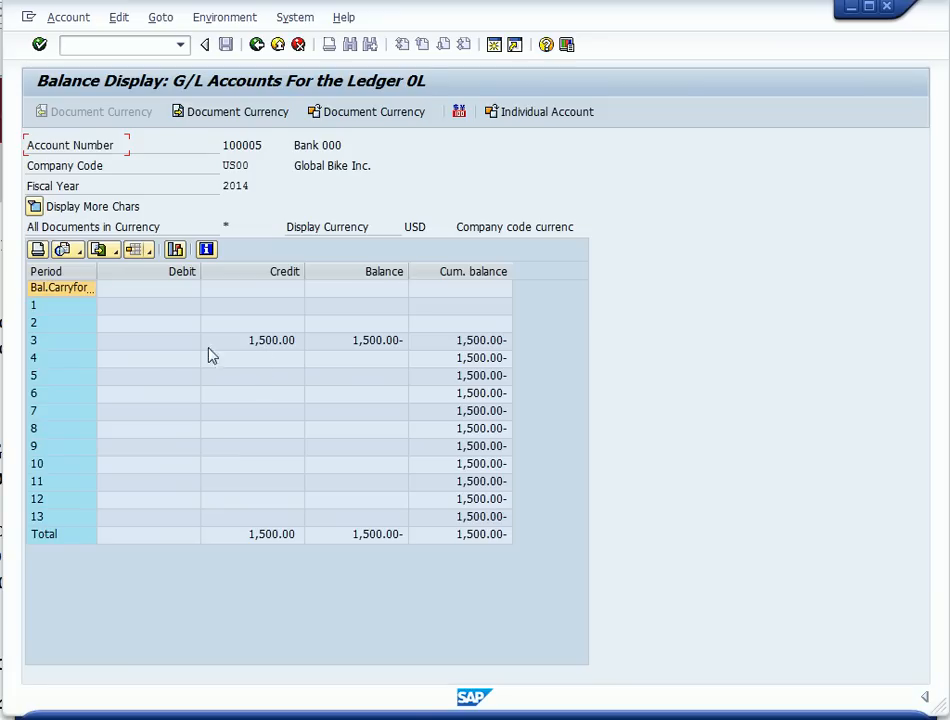
Examine the bank account's period 3 line items and exit the G/L balance display to the SAP Easy Access menu
{"action": "double_click", "coordinate": [58, 344]}
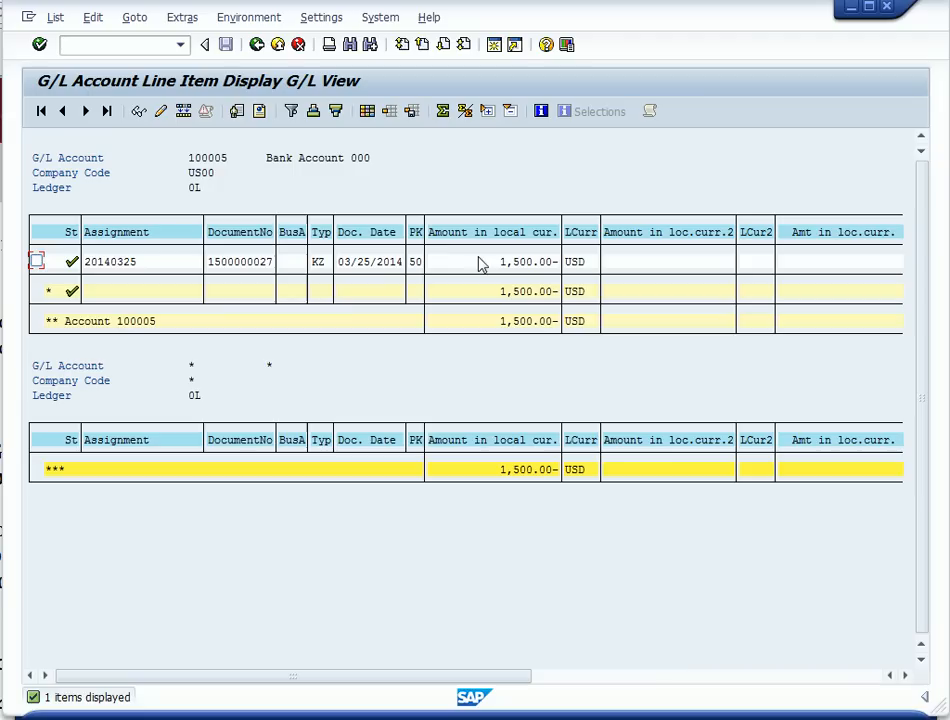
{"action": "left_click", "coordinate": [278, 48]}
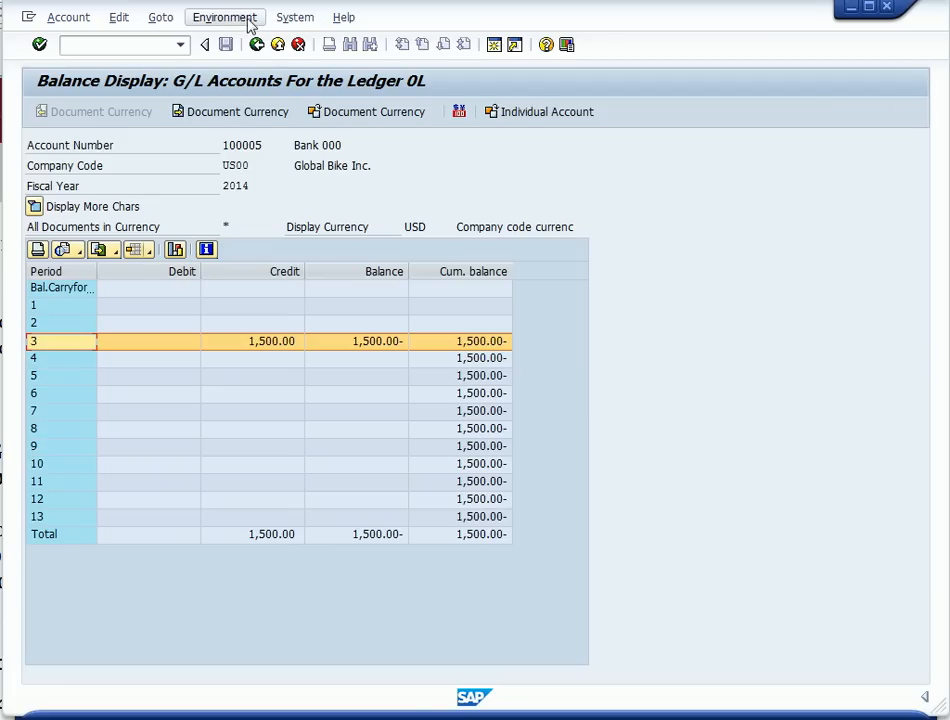
{"action": "left_click", "coordinate": [278, 47]}
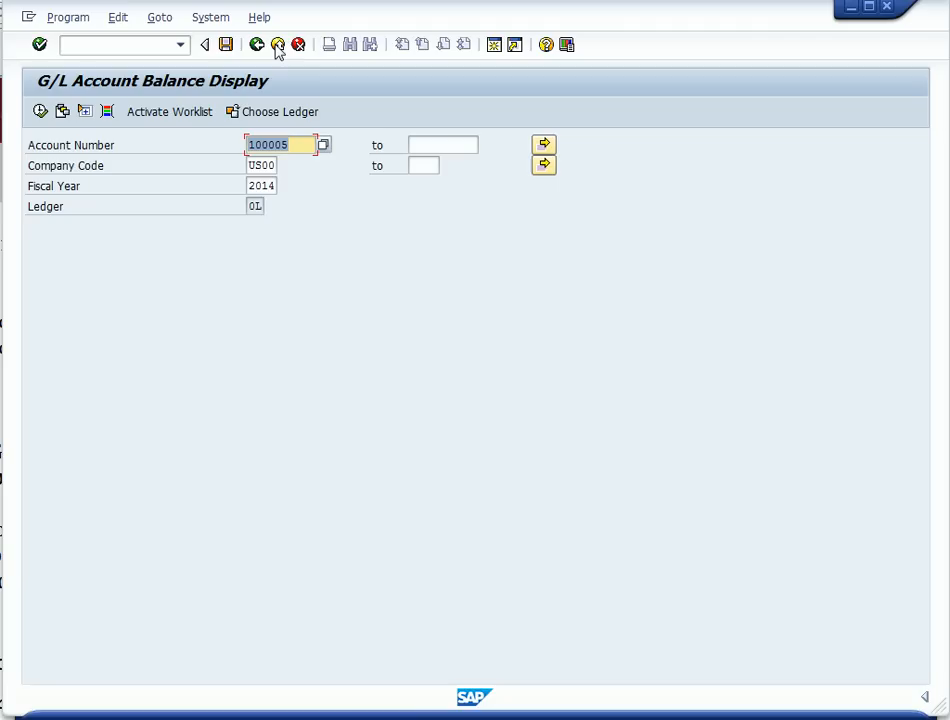
{"action": "left_click", "coordinate": [278, 47]}
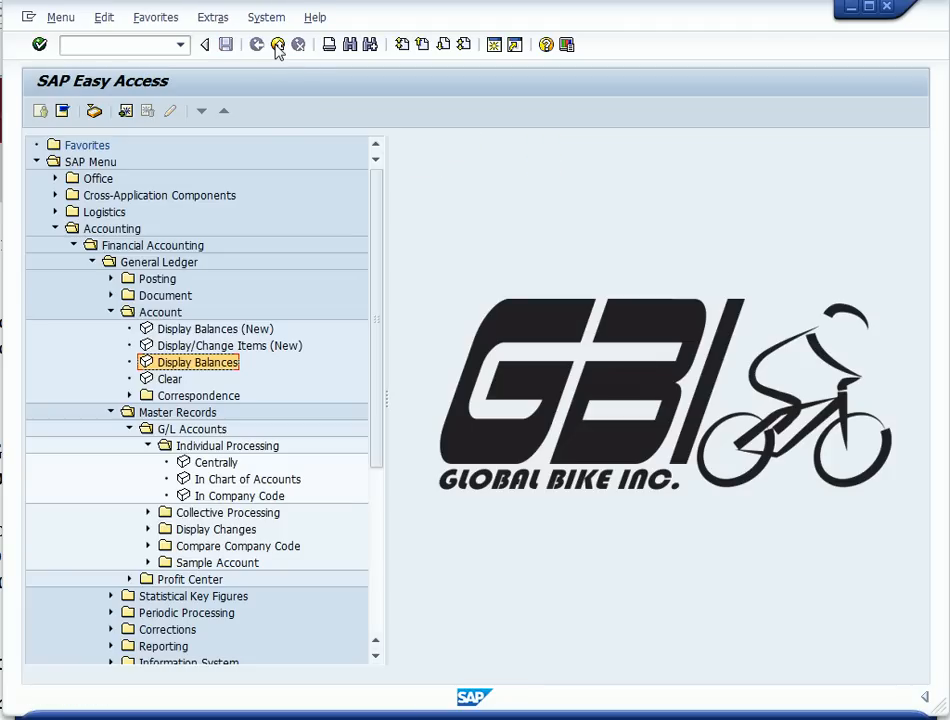
Display the Accounts Payable balances of vendor Cardinal Properties 000 in company code US00 for fiscal year 2014
{"action": "left_click", "coordinate": [91, 263]}
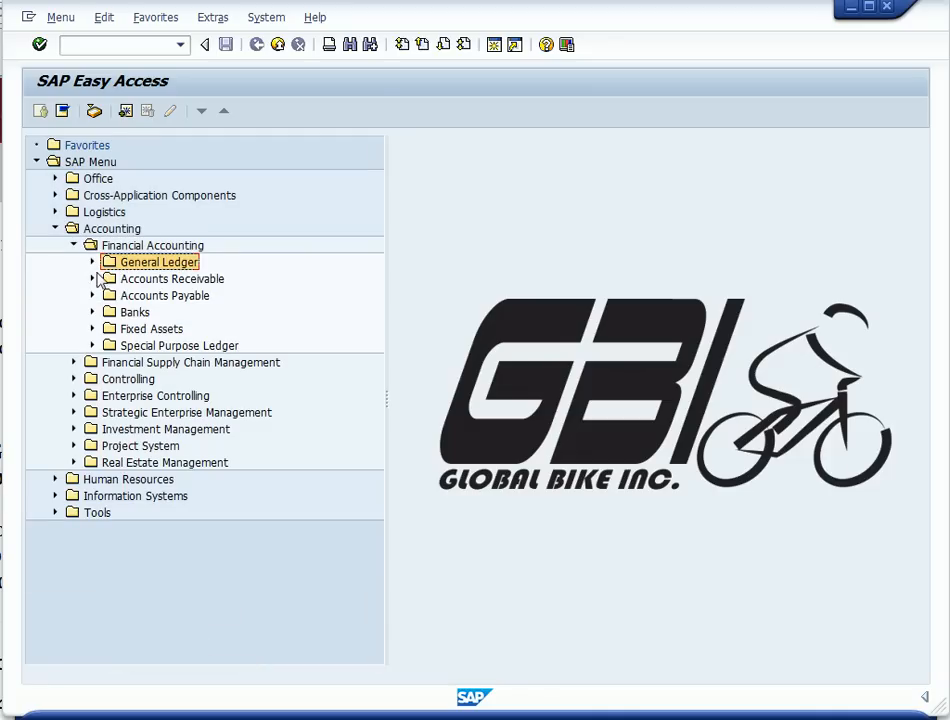
{"action": "left_click", "coordinate": [92, 296]}
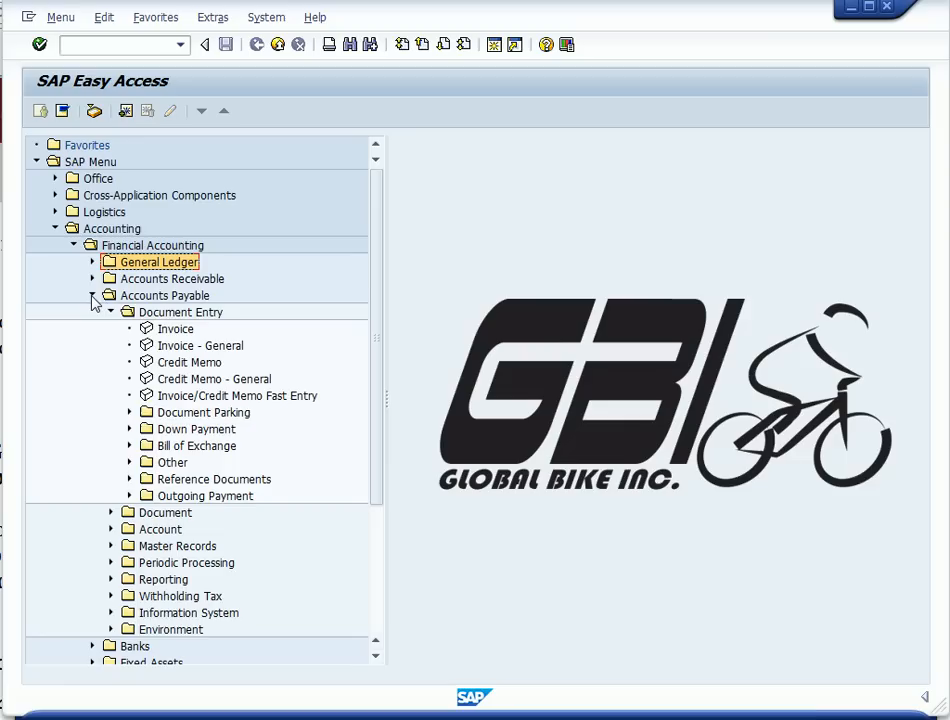
{"action": "left_click", "coordinate": [112, 313]}
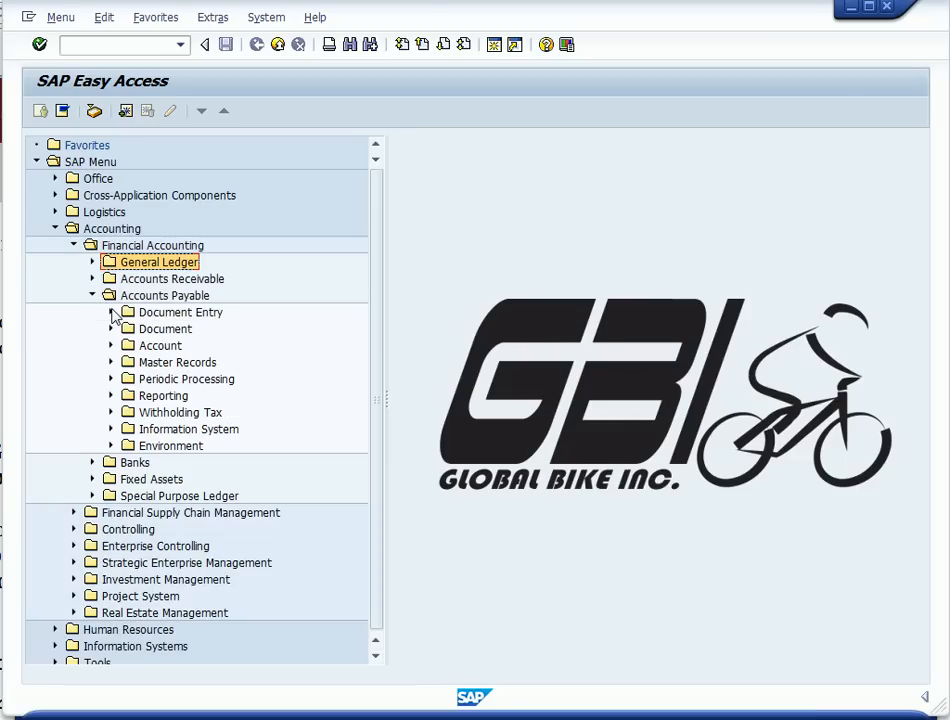
{"action": "left_click", "coordinate": [111, 346]}
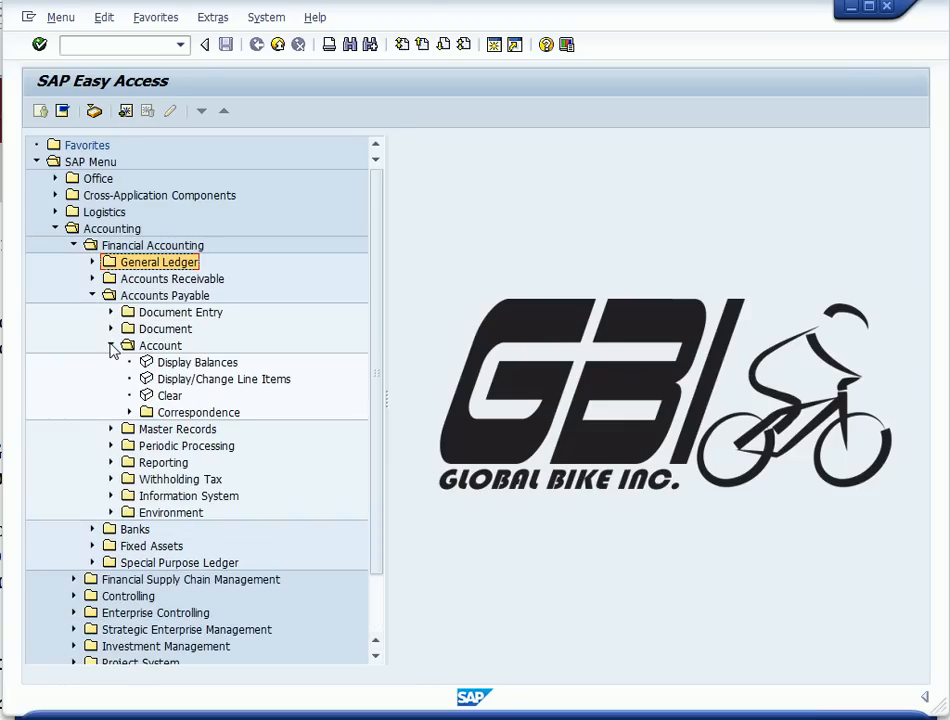
{"action": "double_click", "coordinate": [145, 364]}
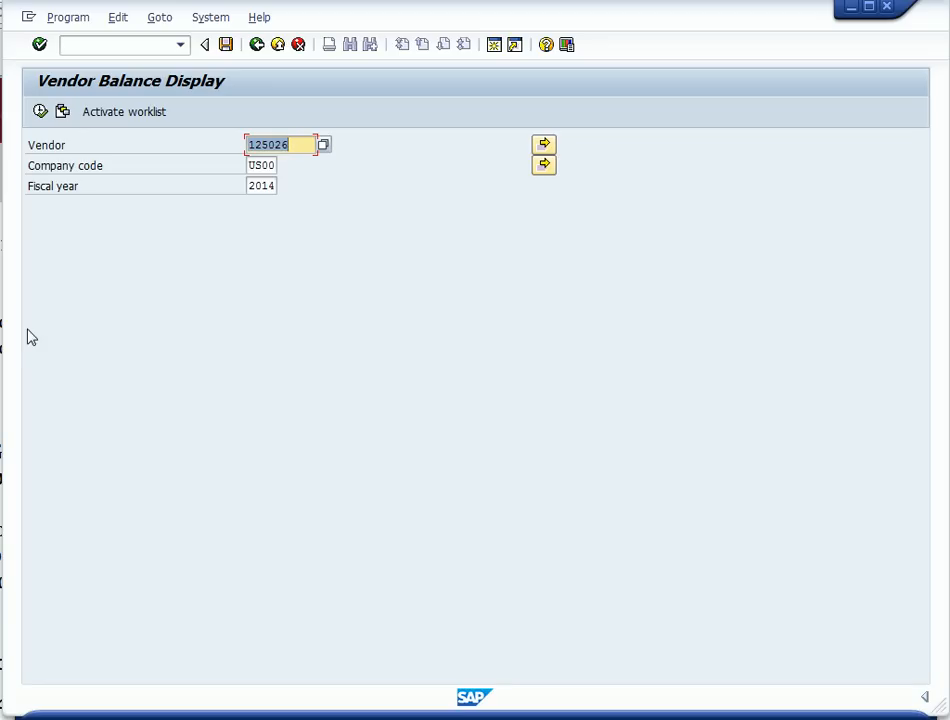
{"action": "left_click", "coordinate": [40, 111]}
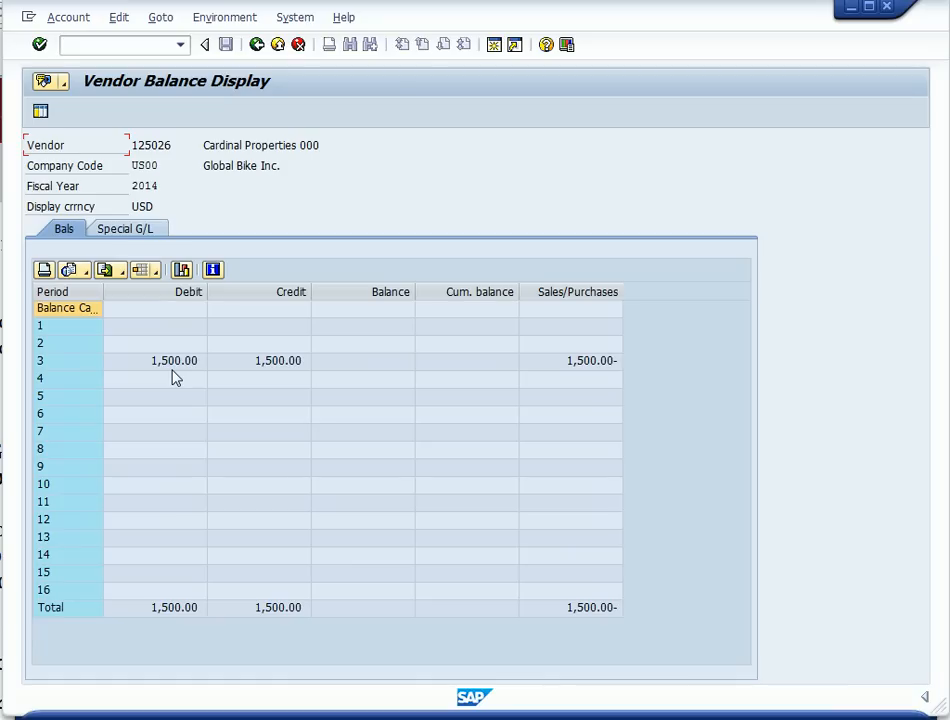
Examine the vendor's period 3 line items and exit the vendor balance display to the SAP Easy Access menu
{"action": "double_click", "coordinate": [88, 368]}
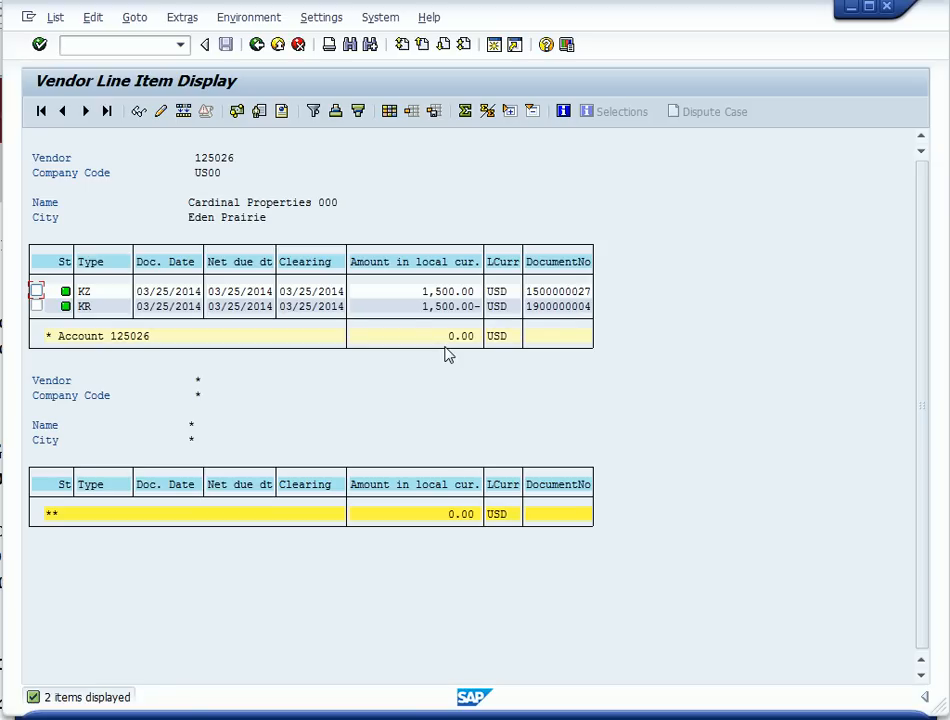
{"action": "left_click", "coordinate": [284, 49]}
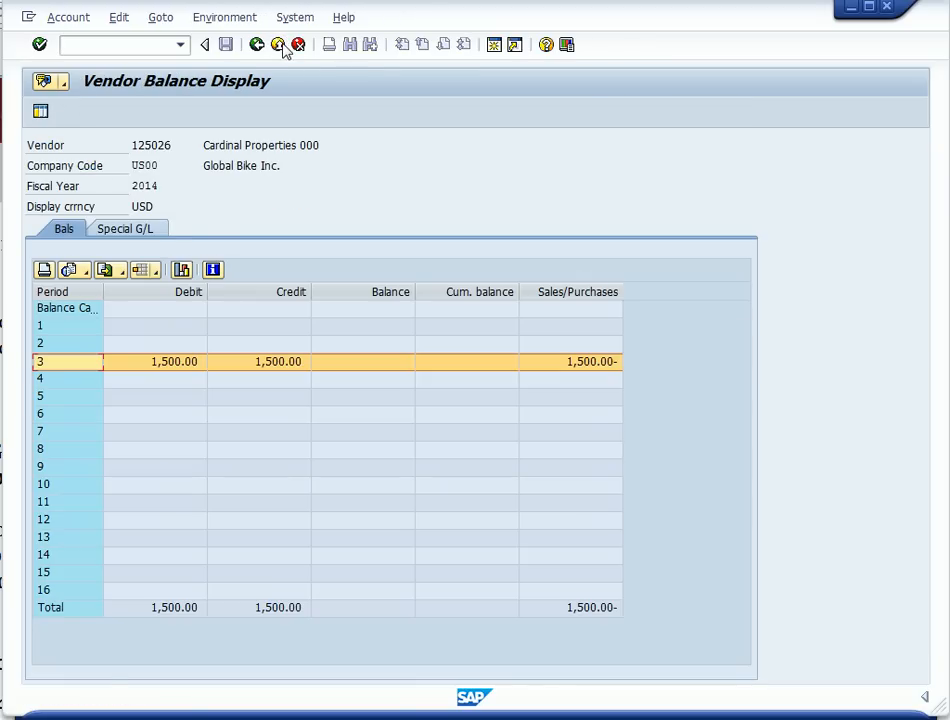
{"action": "left_click", "coordinate": [284, 49]}
{"action": "left_click", "coordinate": [284, 49]}
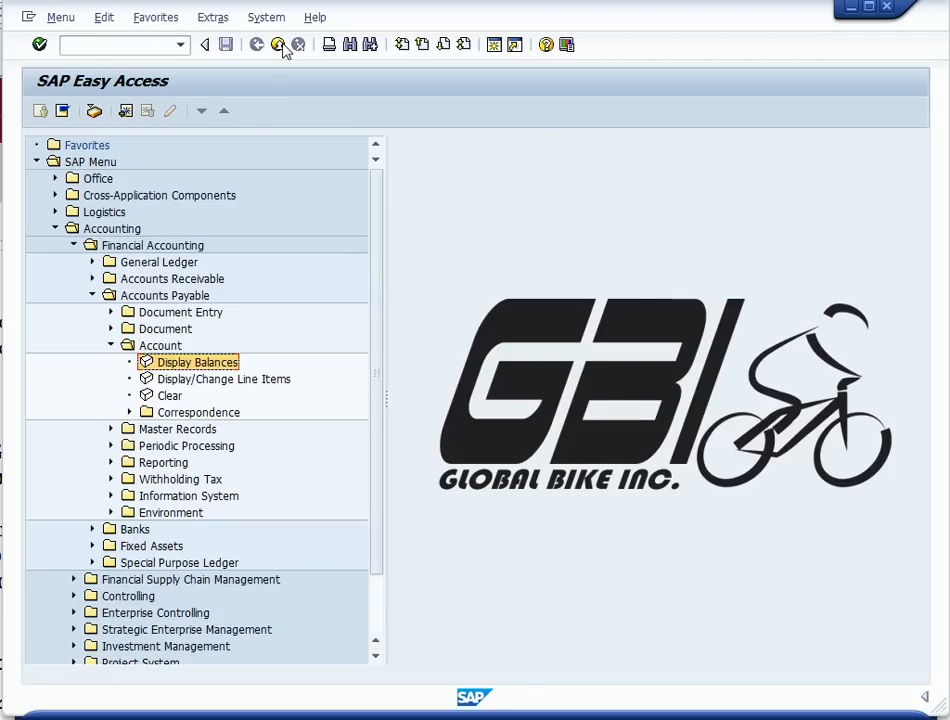
Open the Financial Statement report under the General Ledger information system's Actual/Actual Comparisons, collapsing the unneeded Accounts Payable, Account and Master Records folders
{"action": "left_click", "coordinate": [92, 297]}
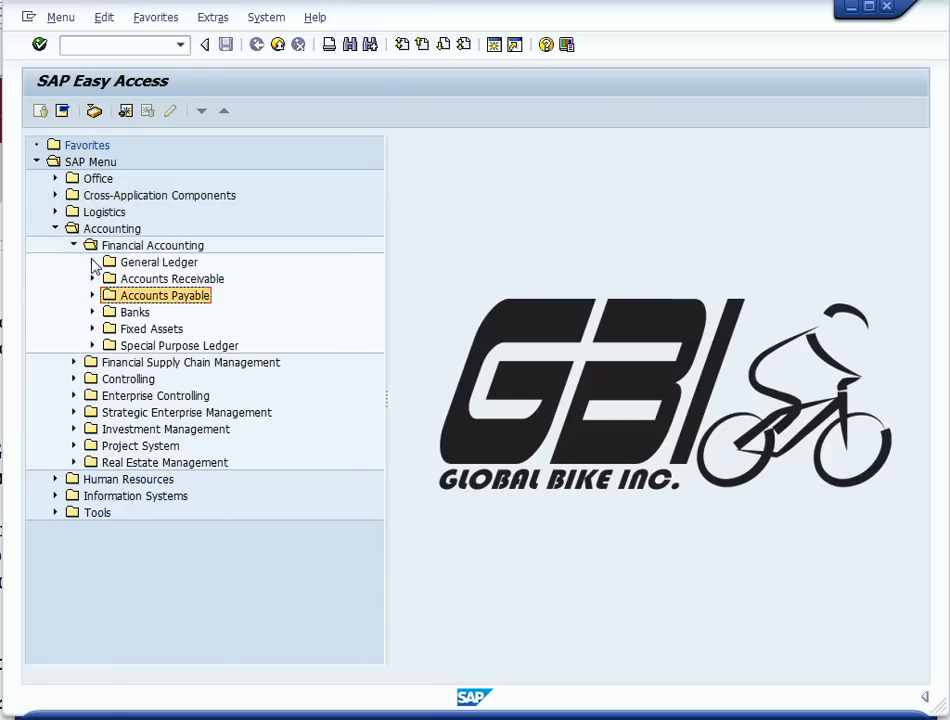
{"action": "left_click", "coordinate": [92, 262]}
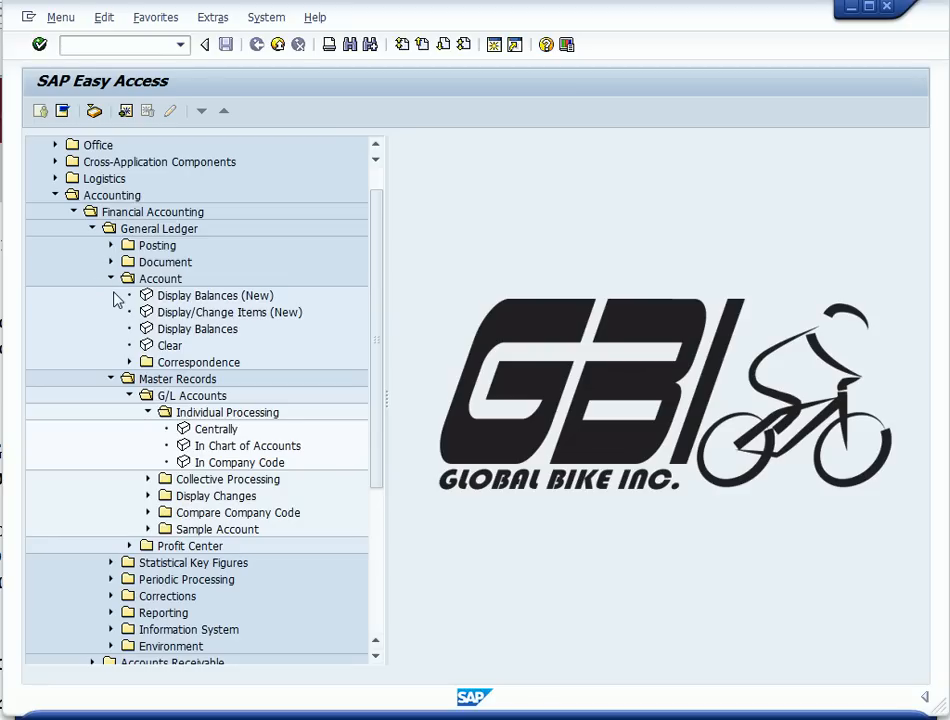
{"action": "left_click", "coordinate": [110, 279]}
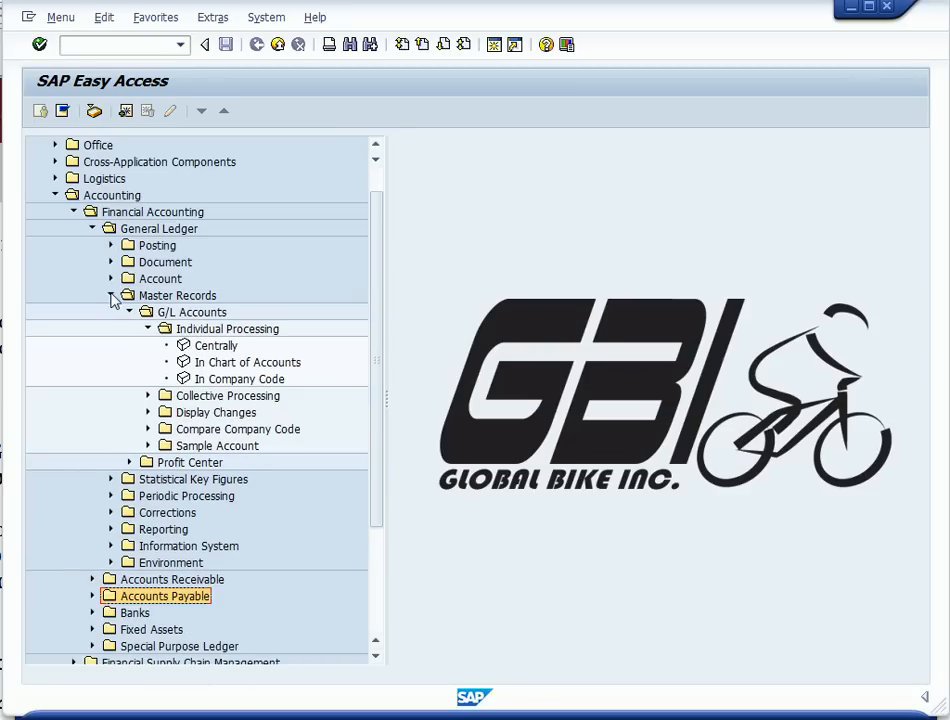
{"action": "left_click", "coordinate": [112, 297]}
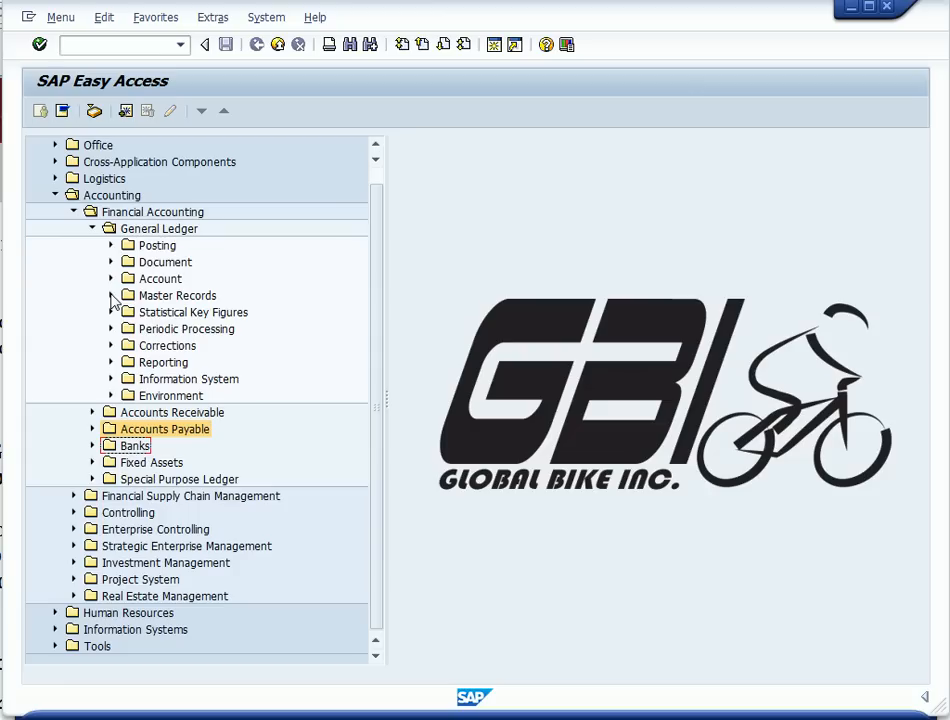
{"action": "left_click", "coordinate": [111, 380]}
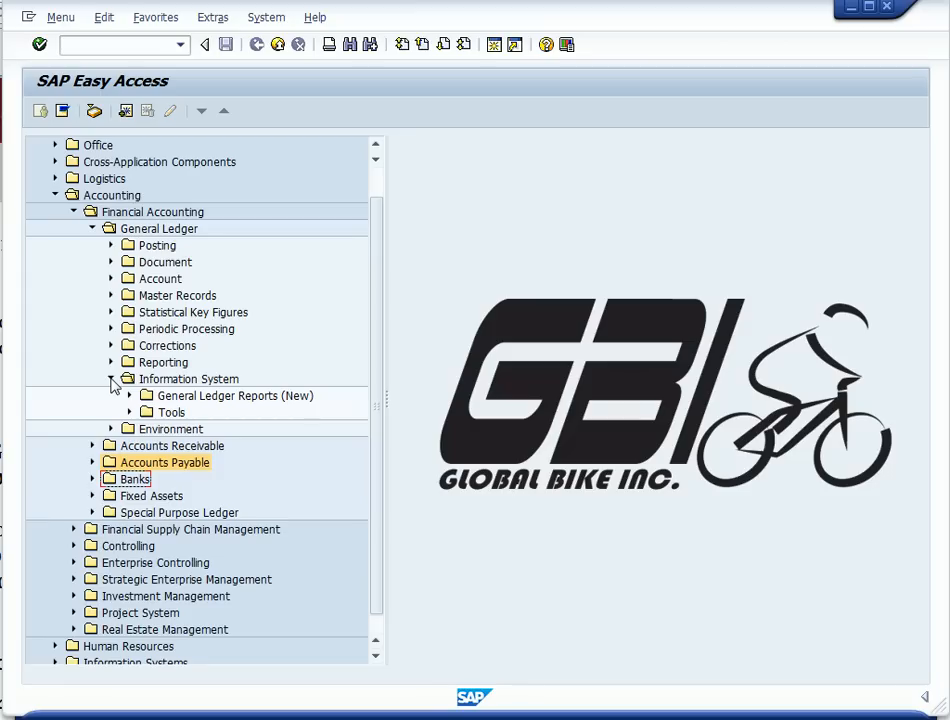
{"action": "left_click", "coordinate": [129, 396]}
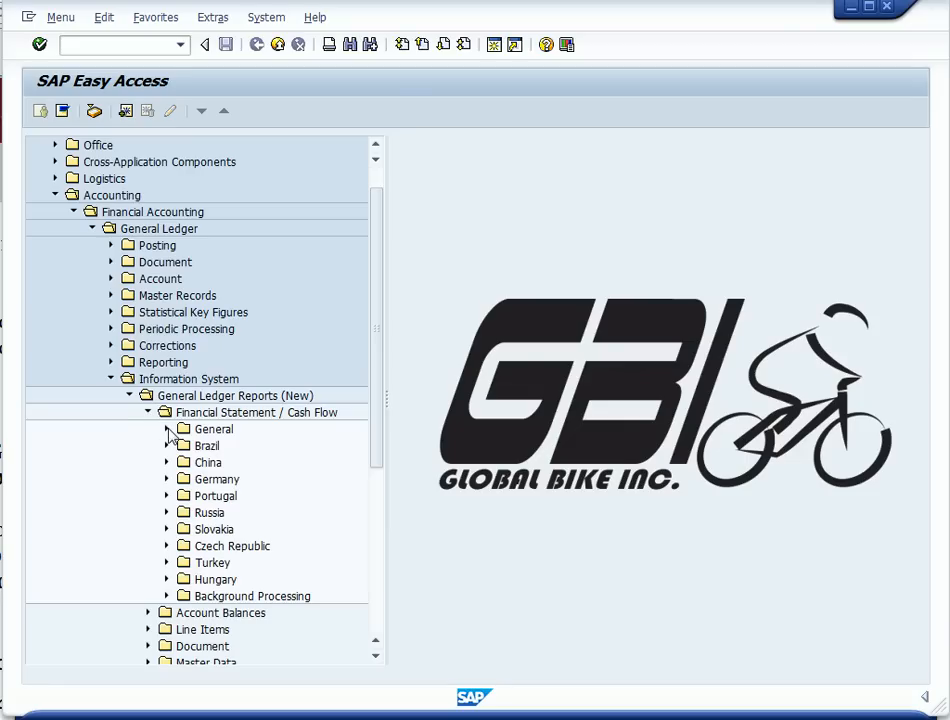
{"action": "left_click", "coordinate": [168, 430]}
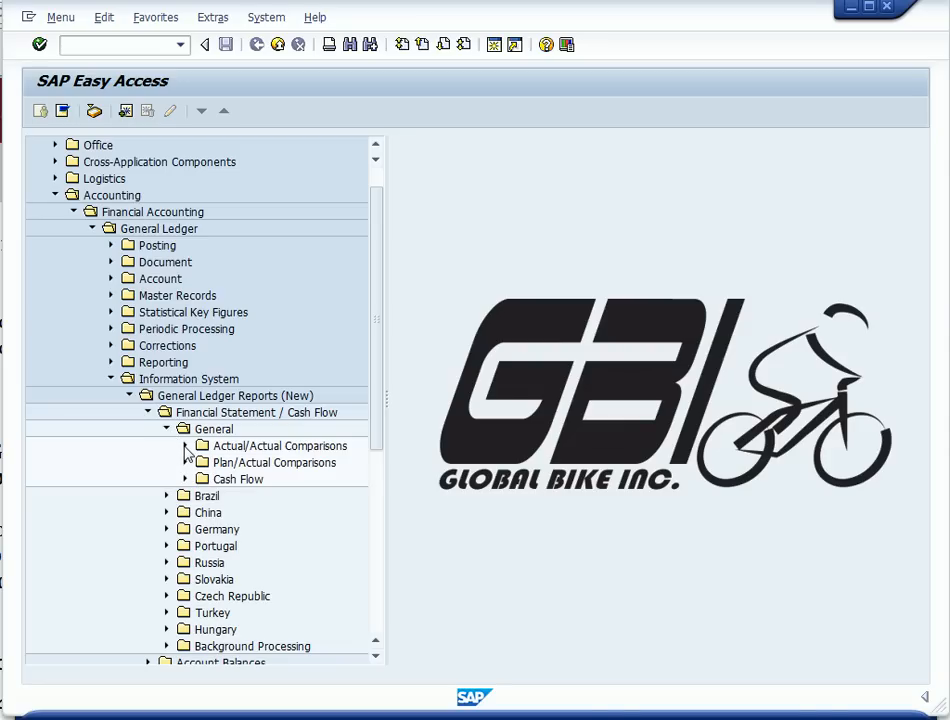
{"action": "left_click", "coordinate": [185, 447]}
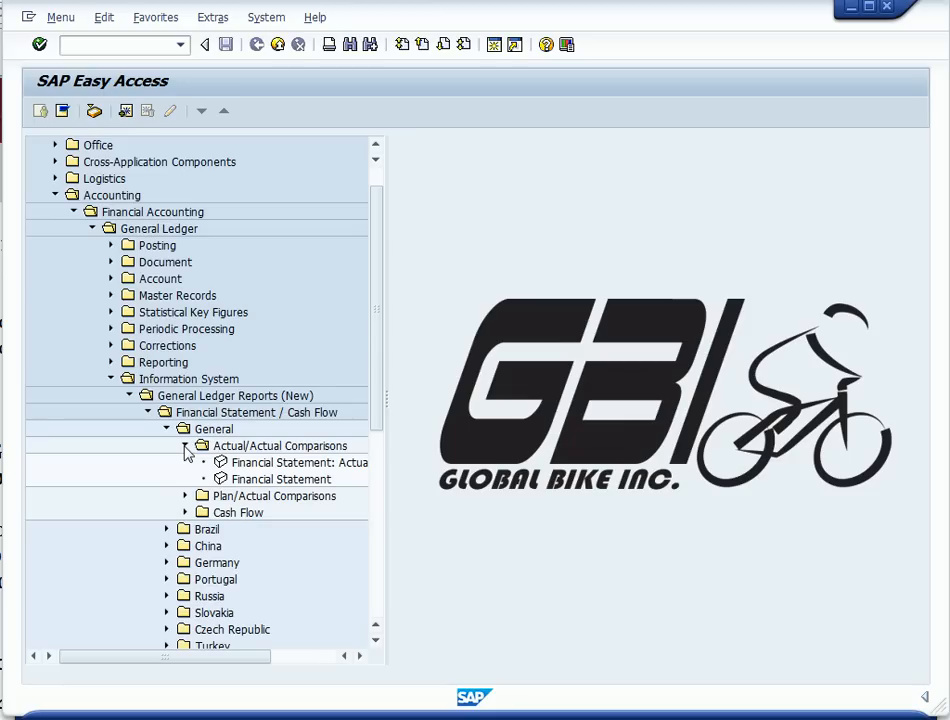
{"action": "double_click", "coordinate": [221, 482]}
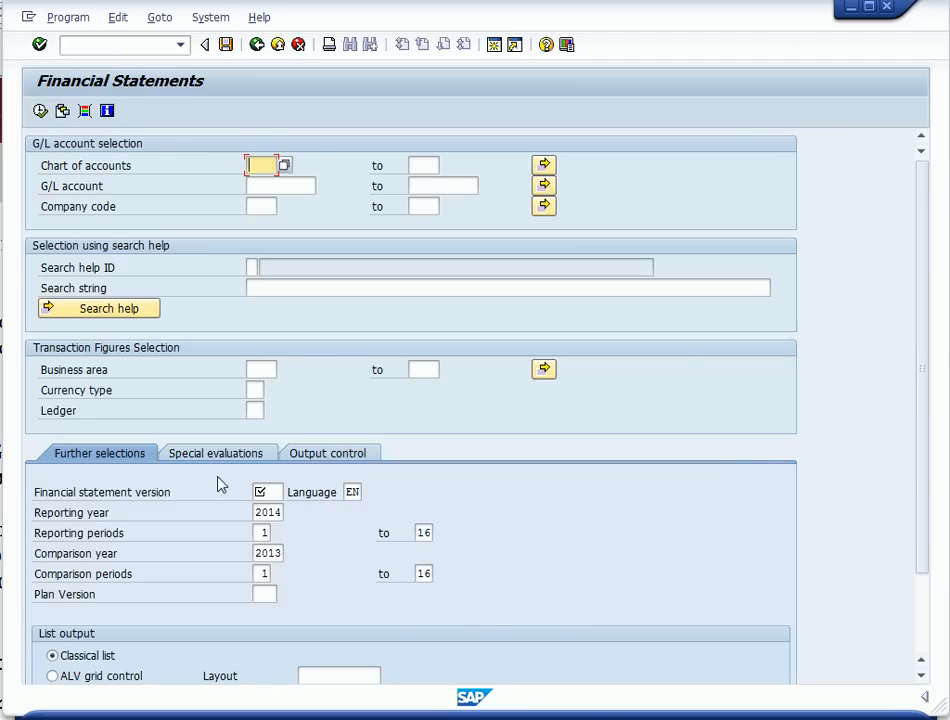
Set the report's chart of accounts to GL00, company code to US00 and financial statement version to G000
{"action": "type", "text": "GL00"}
{"action": "left_click", "coordinate": [252, 208]}
{"action": "type", "text": "VS00"}
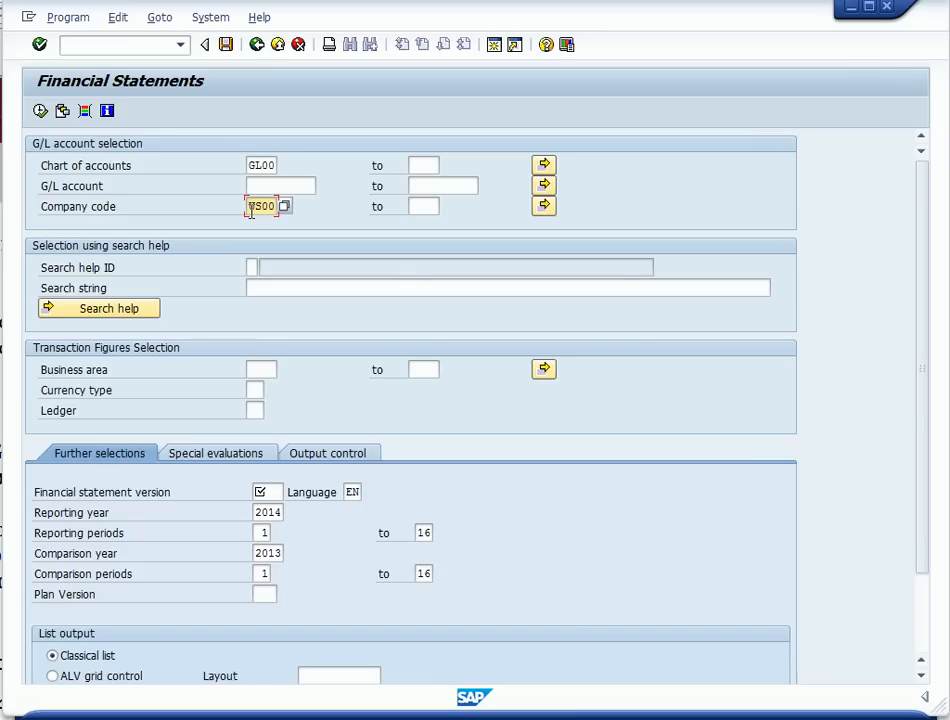
{"action": "left_click", "coordinate": [257, 491]}
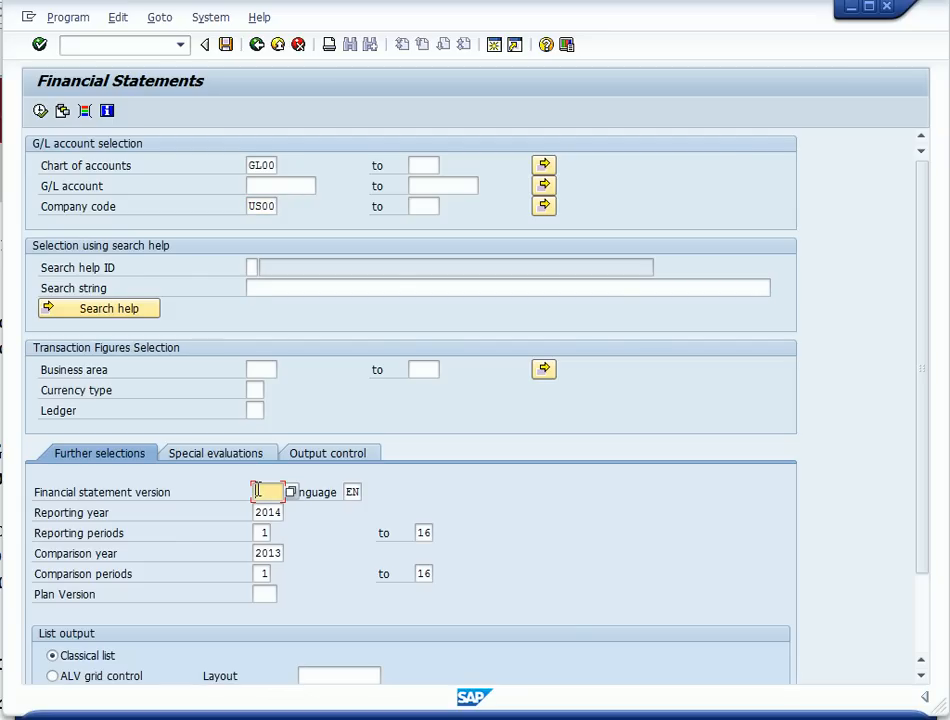
{"action": "type", "text": "g000"}
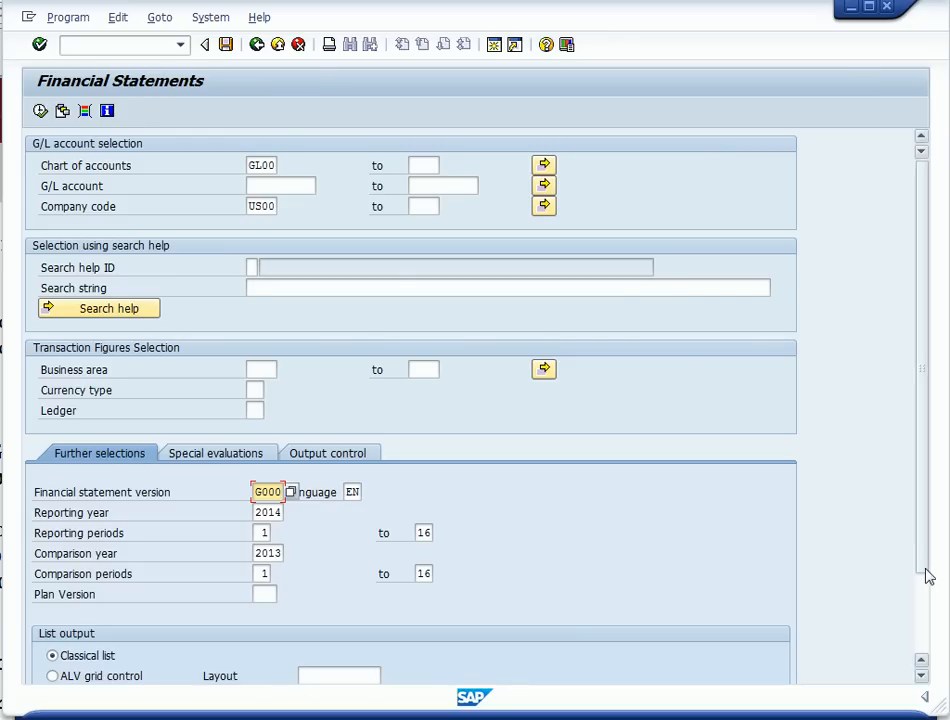
Set the list output to ALV Tree Control with layout 1SAP and run the financial statement report, accepting the messages
{"action": "left_click_drag", "start_coordinate": [925, 571], "coordinate": [933, 665]}
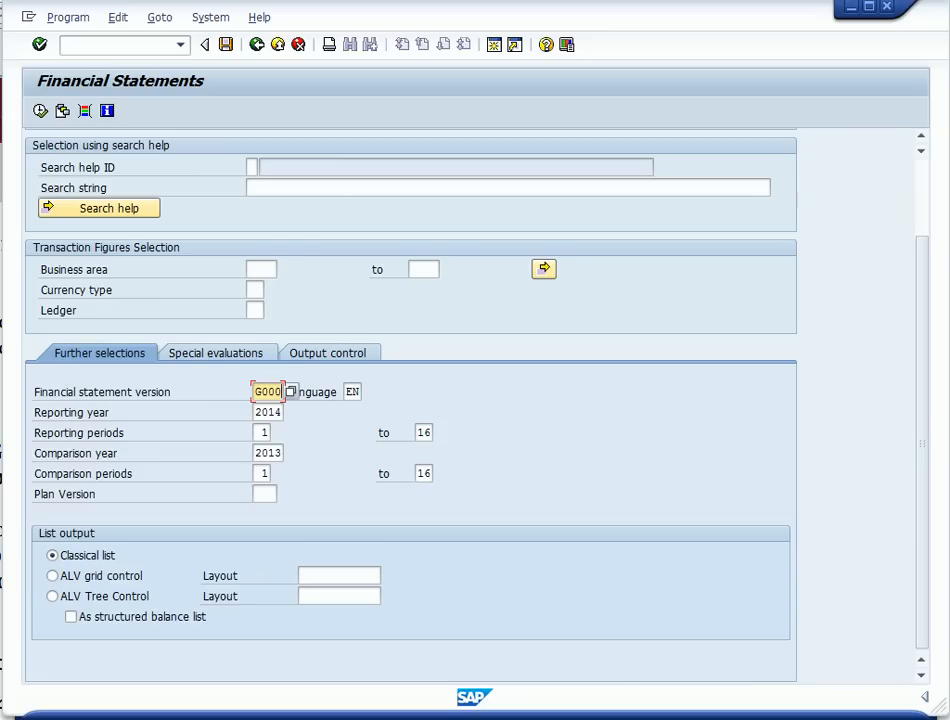
{"action": "left_click", "coordinate": [52, 596]}
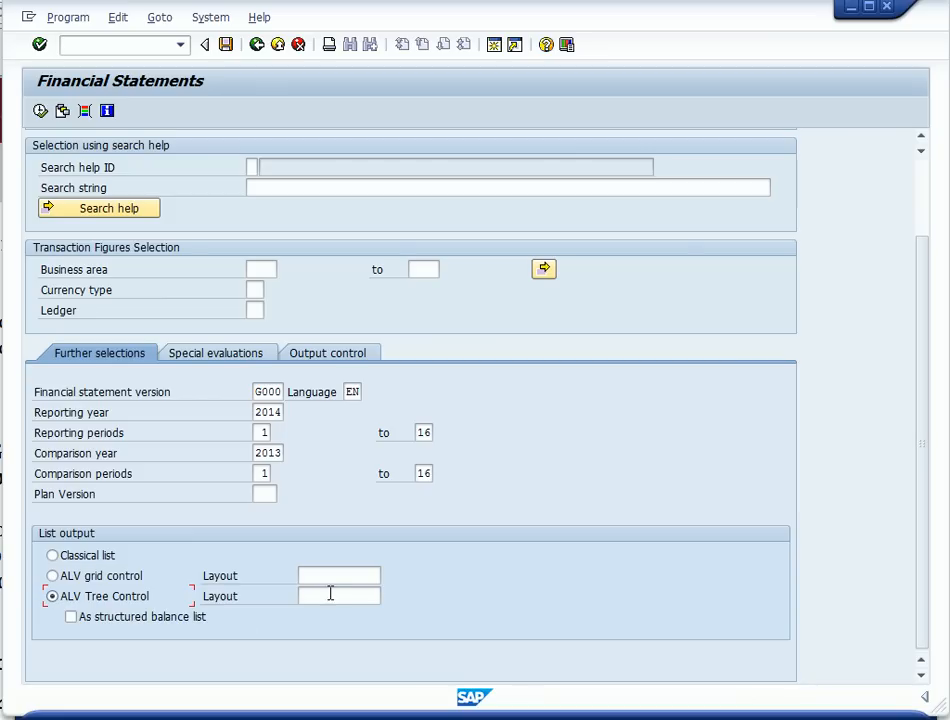
{"action": "left_click", "coordinate": [327, 594]}
{"action": "type", "text": "1SA"}
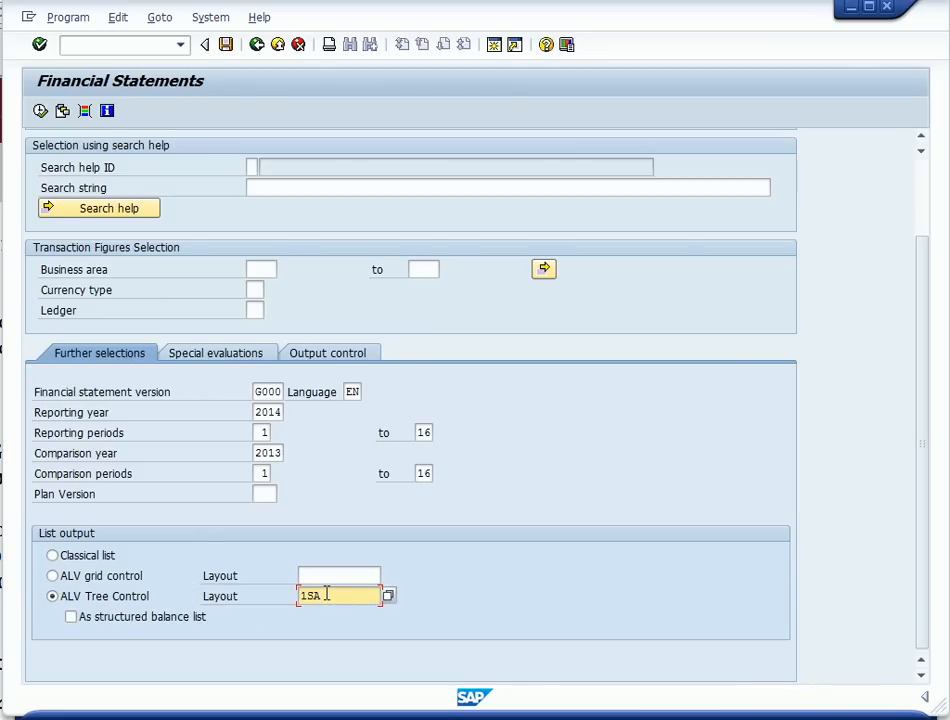
{"action": "type", "text": "B"}
{"action": "left_click", "coordinate": [40, 110]}
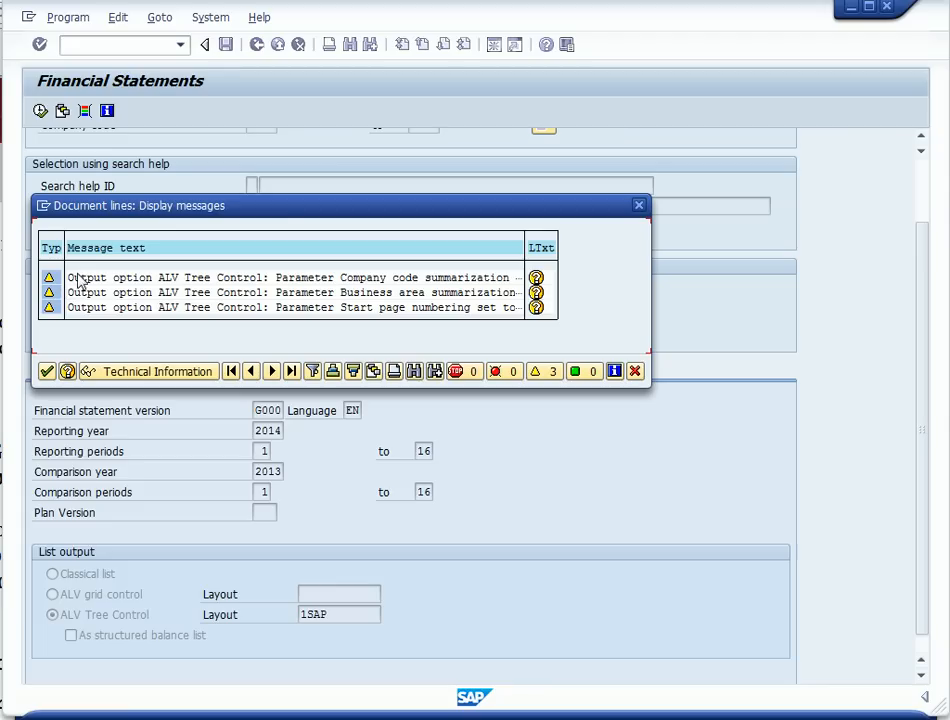
{"action": "left_click", "coordinate": [45, 372]}
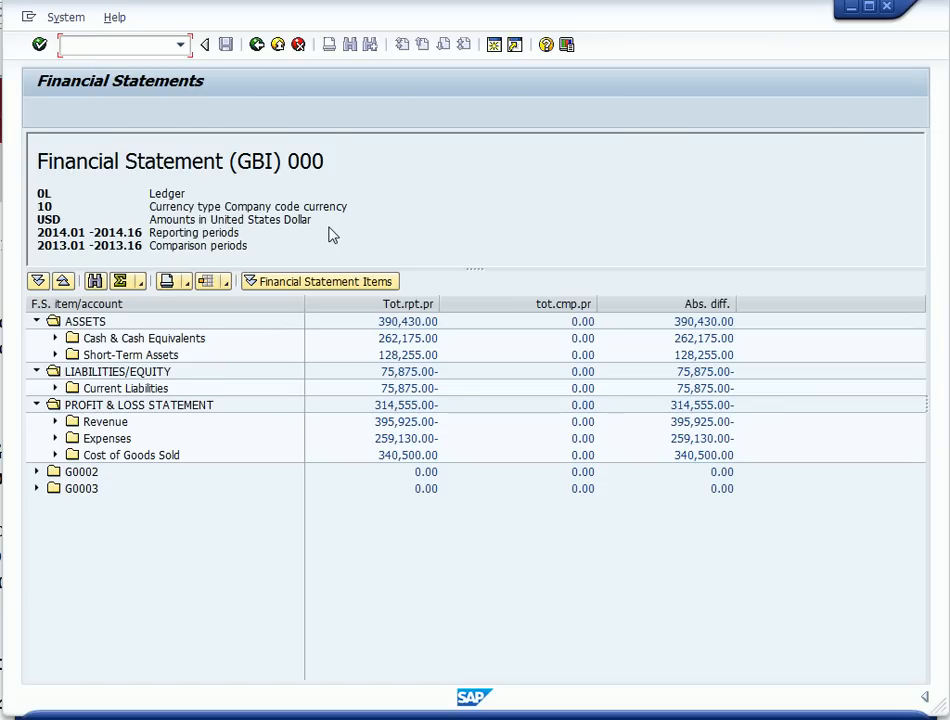
Expand Cash & Cash Equivalents and Expenses in the financial statement to examine their individual accounts
{"action": "left_click", "coordinate": [56, 340]}
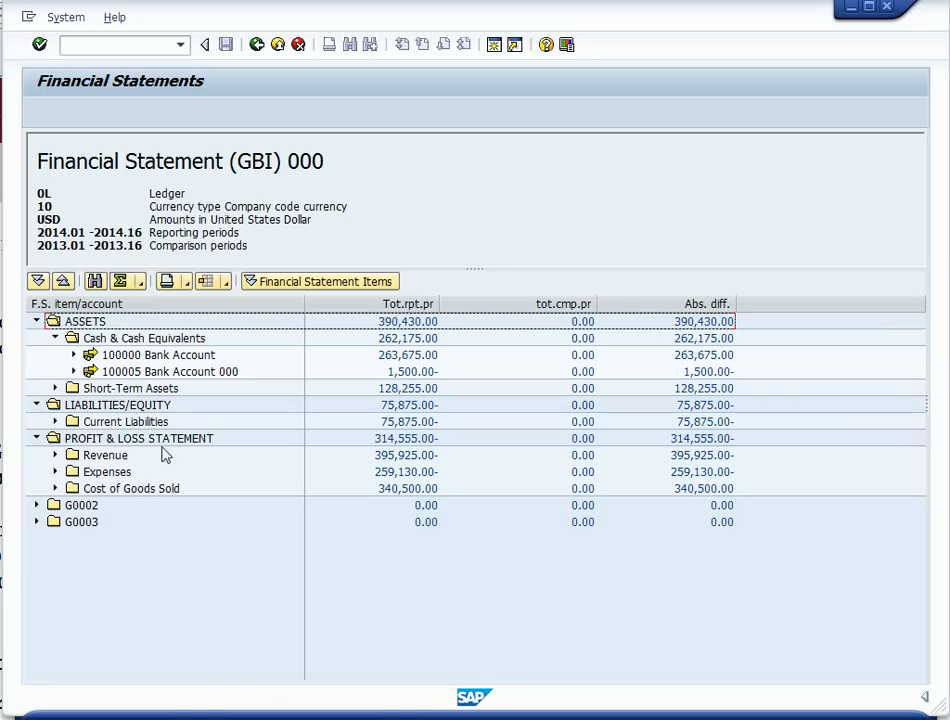
{"action": "left_click", "coordinate": [56, 472]}
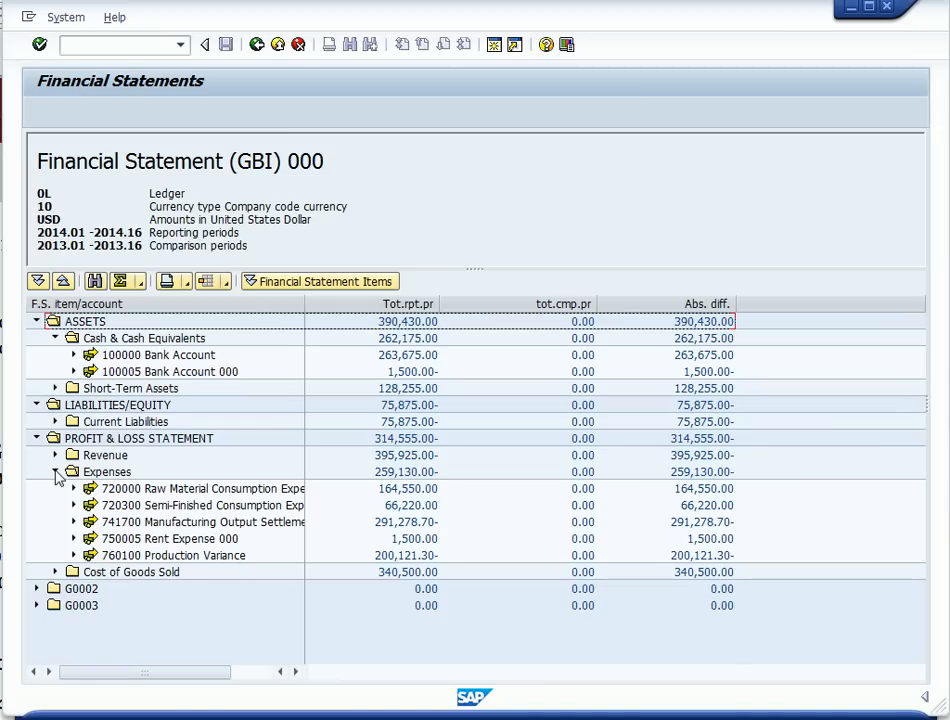